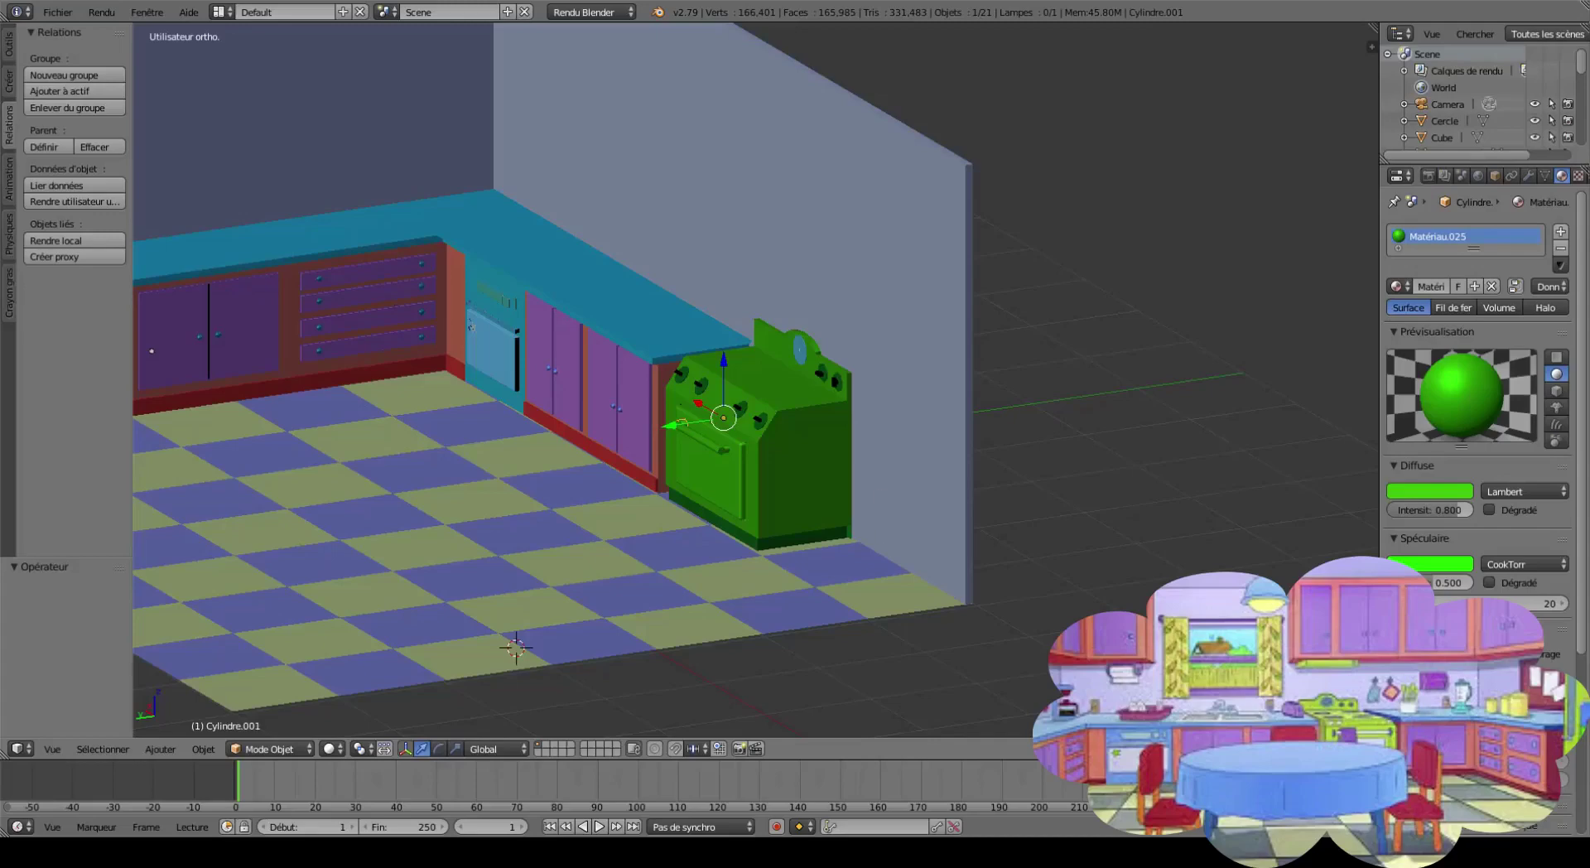
Add a small filled circle at the stove top and extrude it into a thin disc.
scroll(745, 398, up, 5)
right_click(743, 398)
click(743, 393)
click(160, 748)
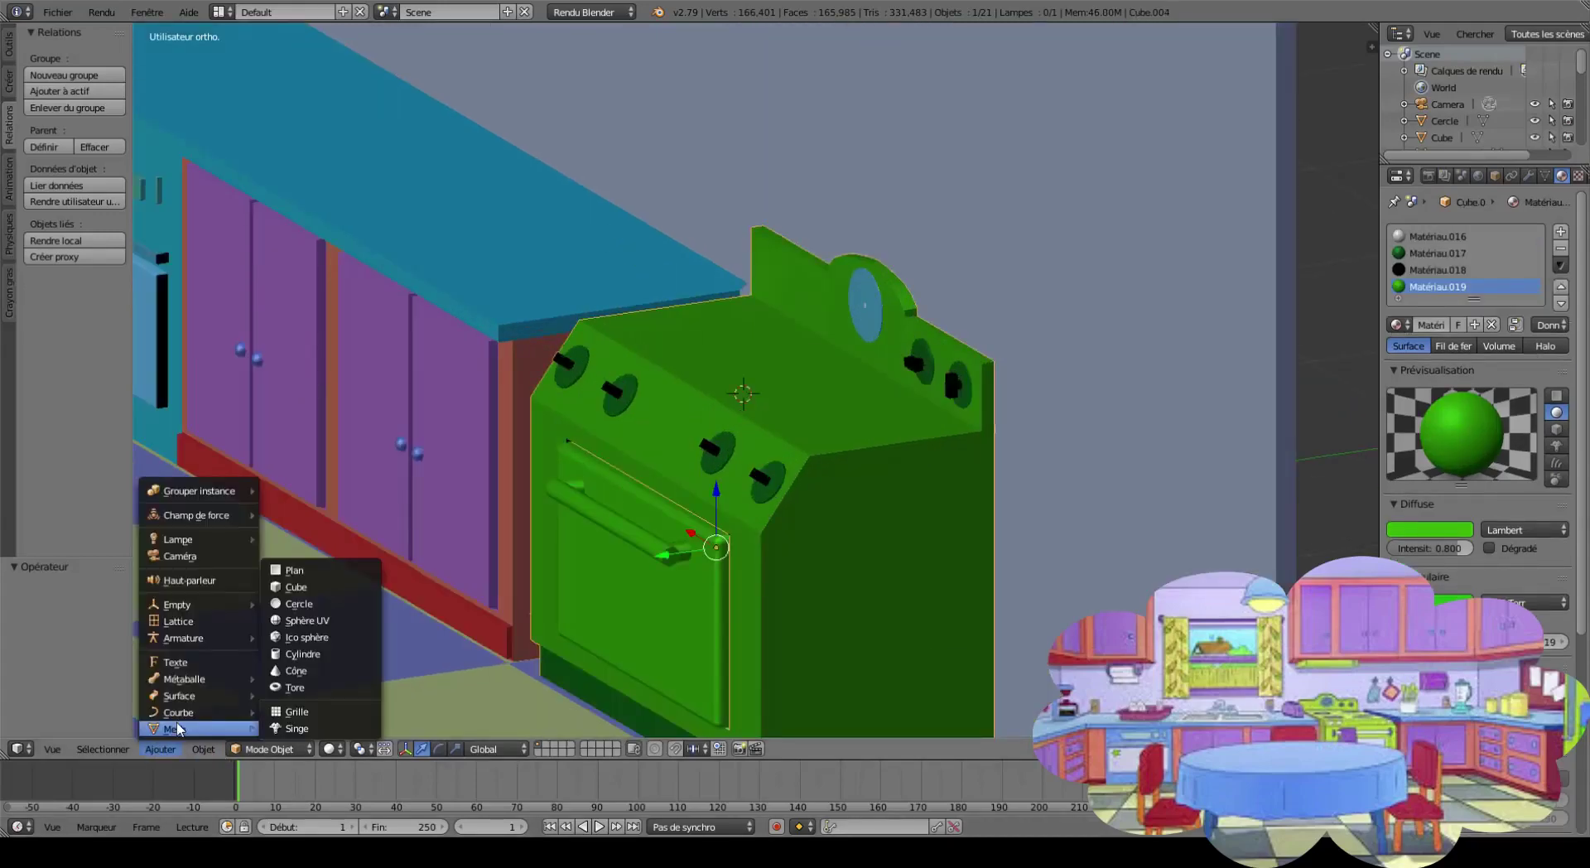
click(297, 603)
key(Tab)
key(s)
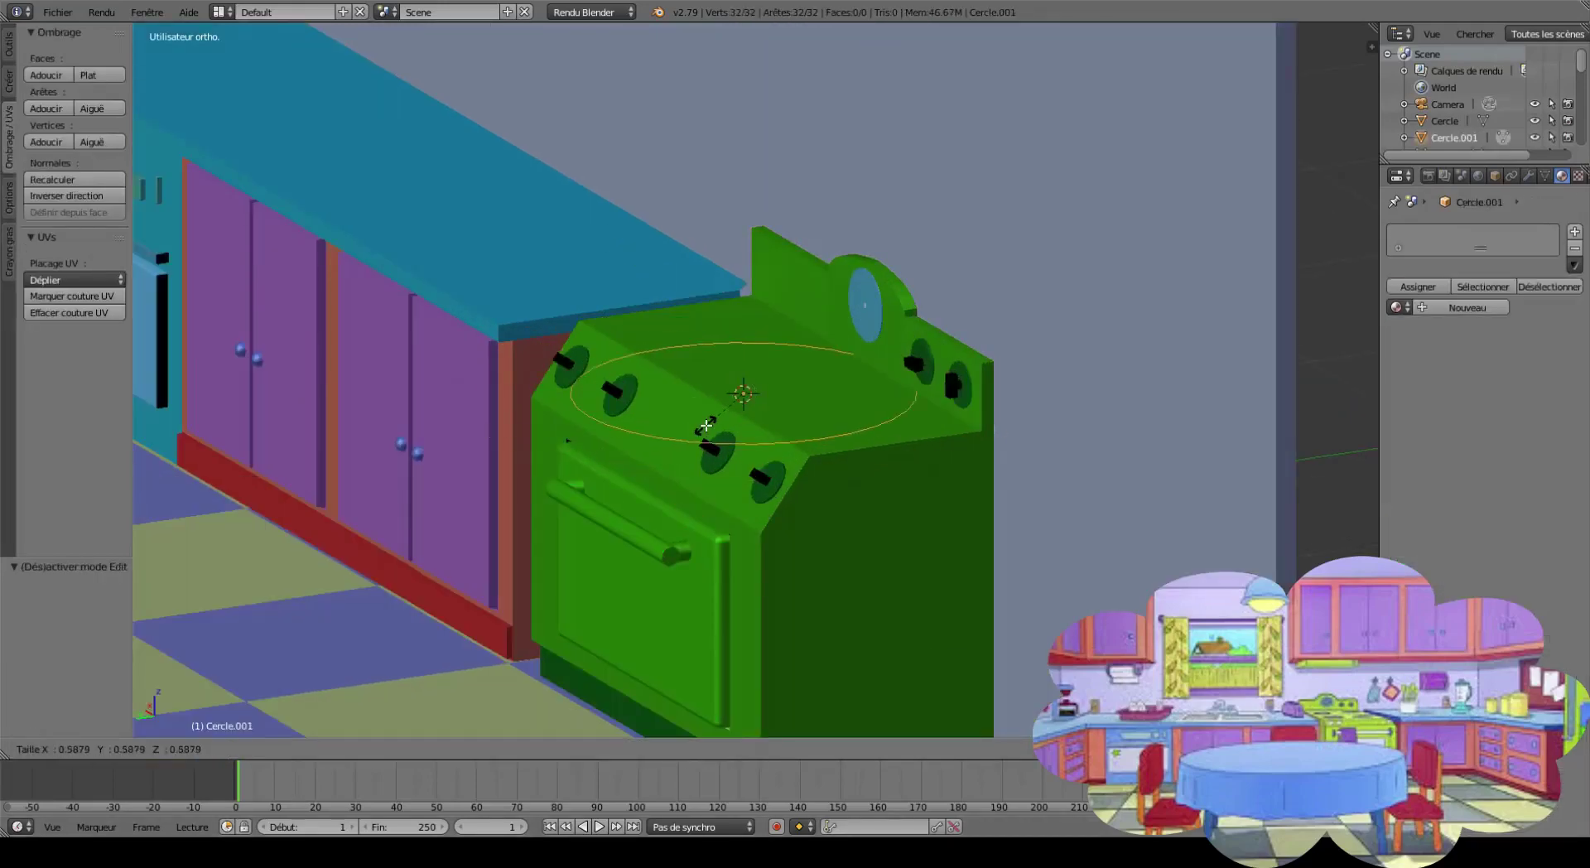
click(743, 403)
key(f)
scroll(743, 403, up, 3)
scroll(743, 404, up, 2)
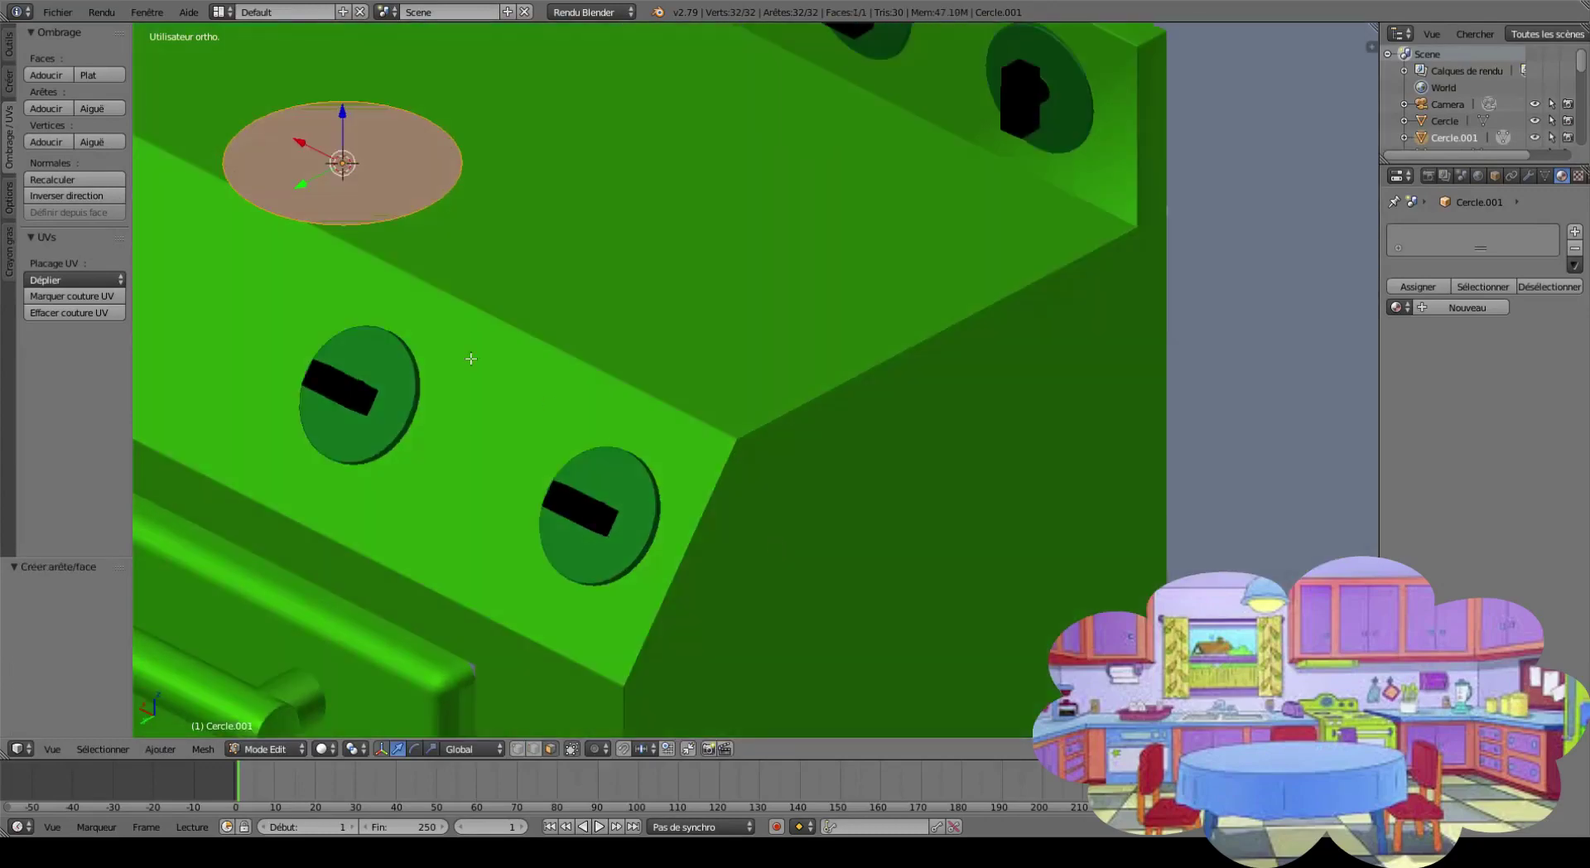
key(e)
click(746, 584)
In Object Mode, move the burner disc along X and Y onto the stove top.
middle_drag(560, 539, 464, 580)
click(273, 749)
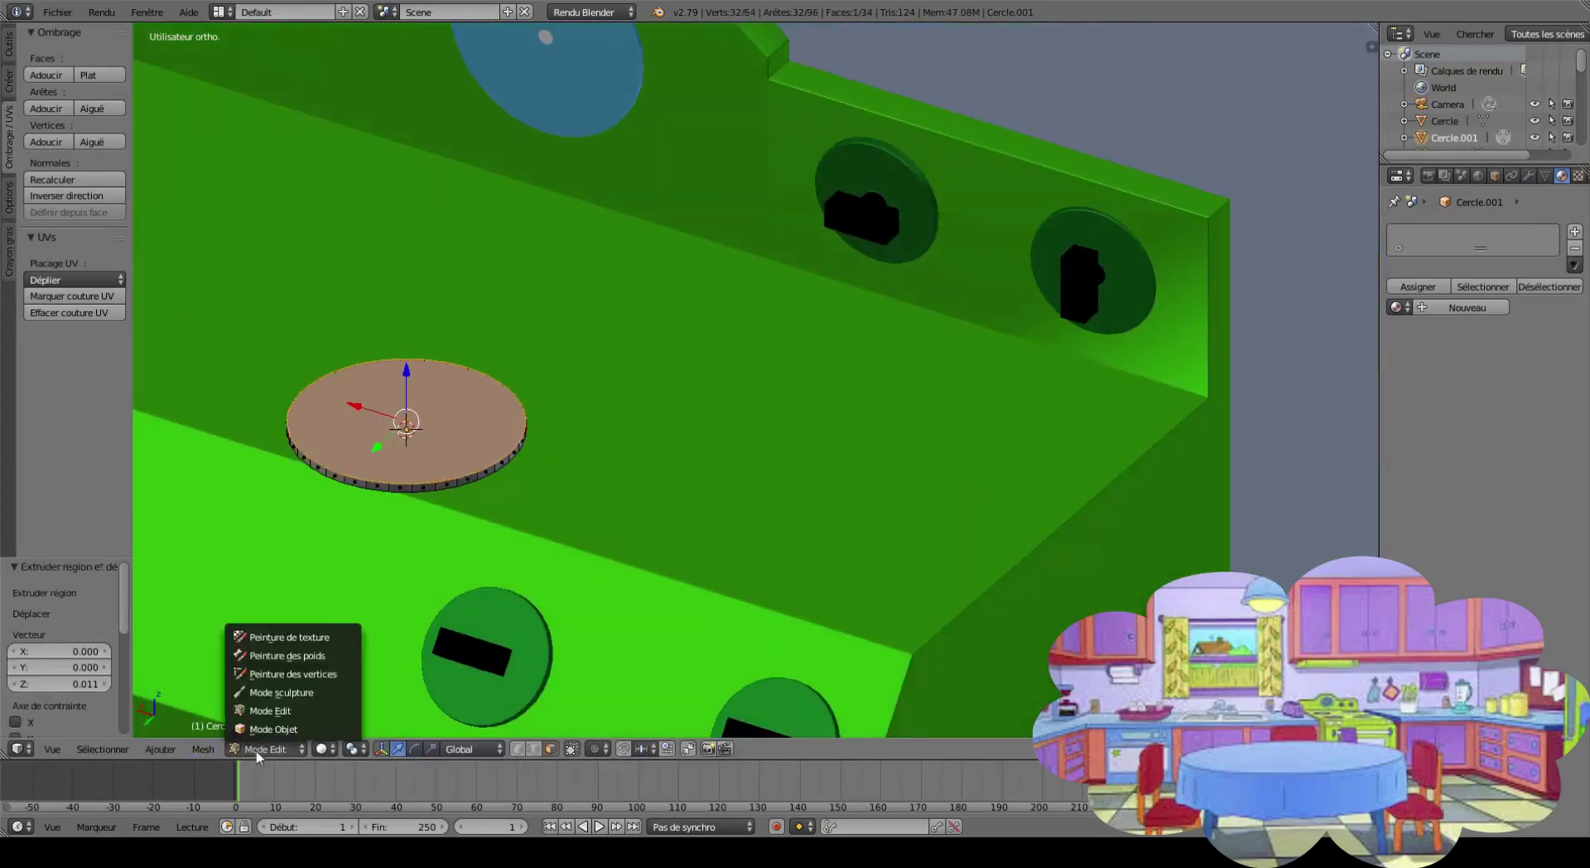
click(249, 721)
key(g)
key(x)
key(y)
click(632, 542)
middle_drag(631, 543, 824, 495)
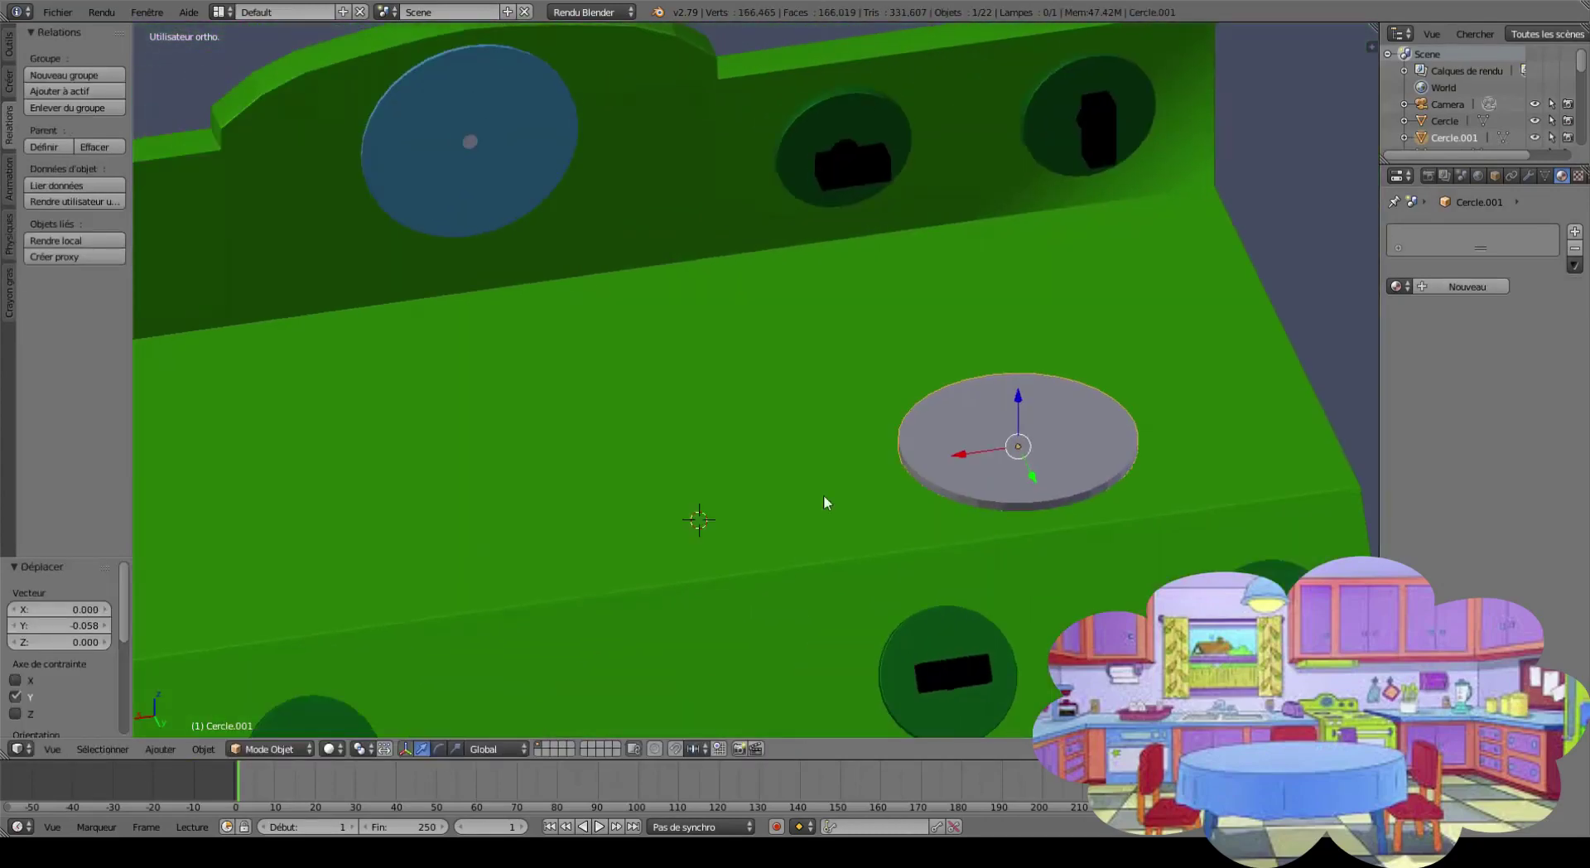
key(g)
click(1029, 470)
middle_drag(1028, 469, 984, 518)
scroll(984, 518, down, 2)
Give the disc a new black material (Matériau.015) with a darkened specular colour.
click(1467, 286)
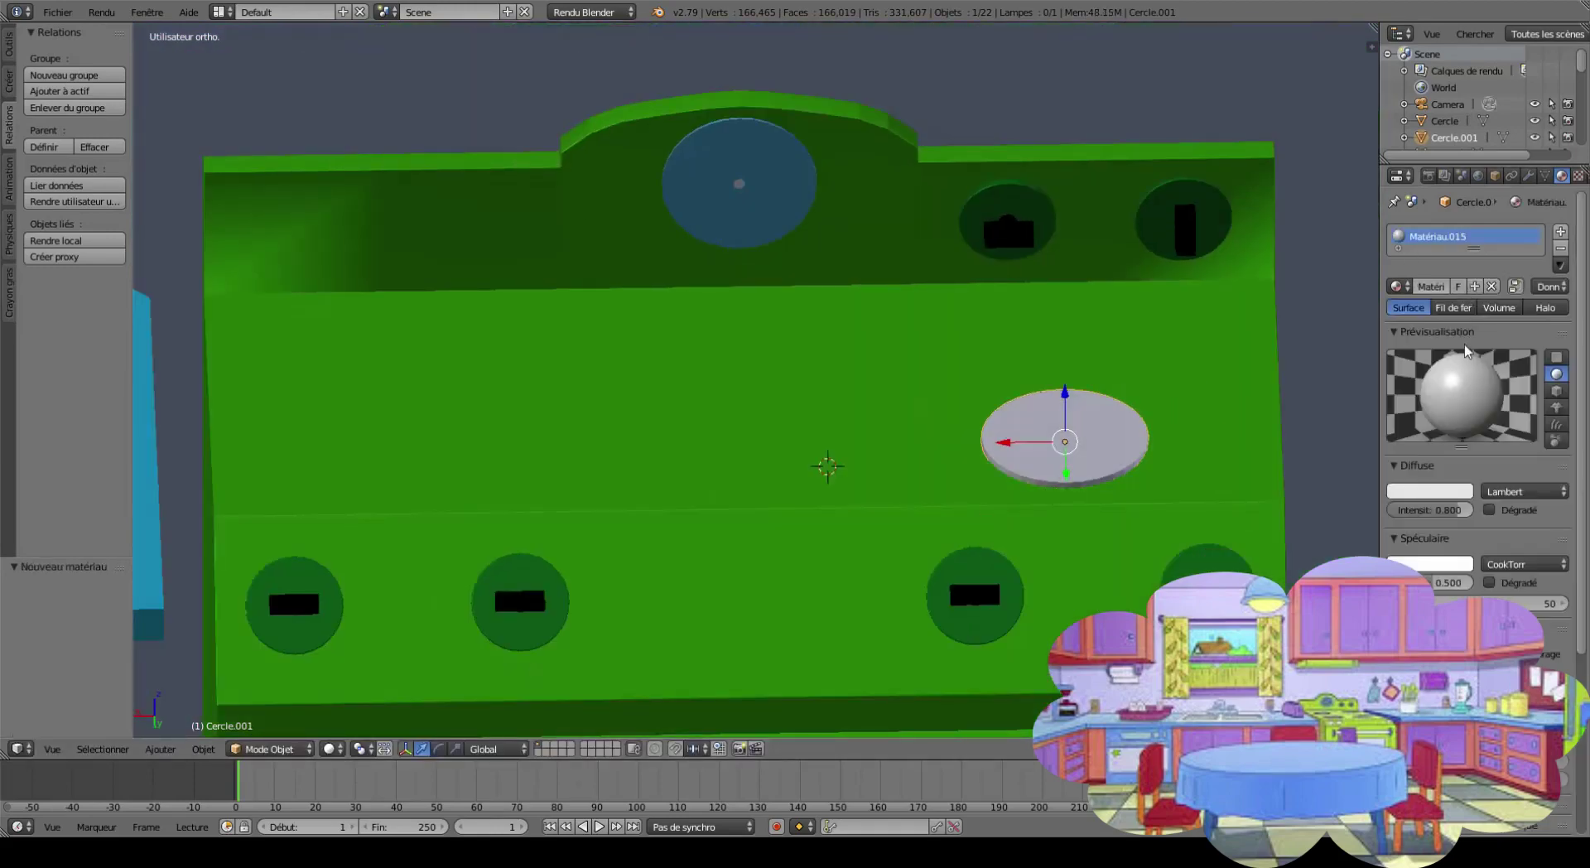
click(1429, 491)
drag(1460, 273, 1459, 376)
click(1430, 563)
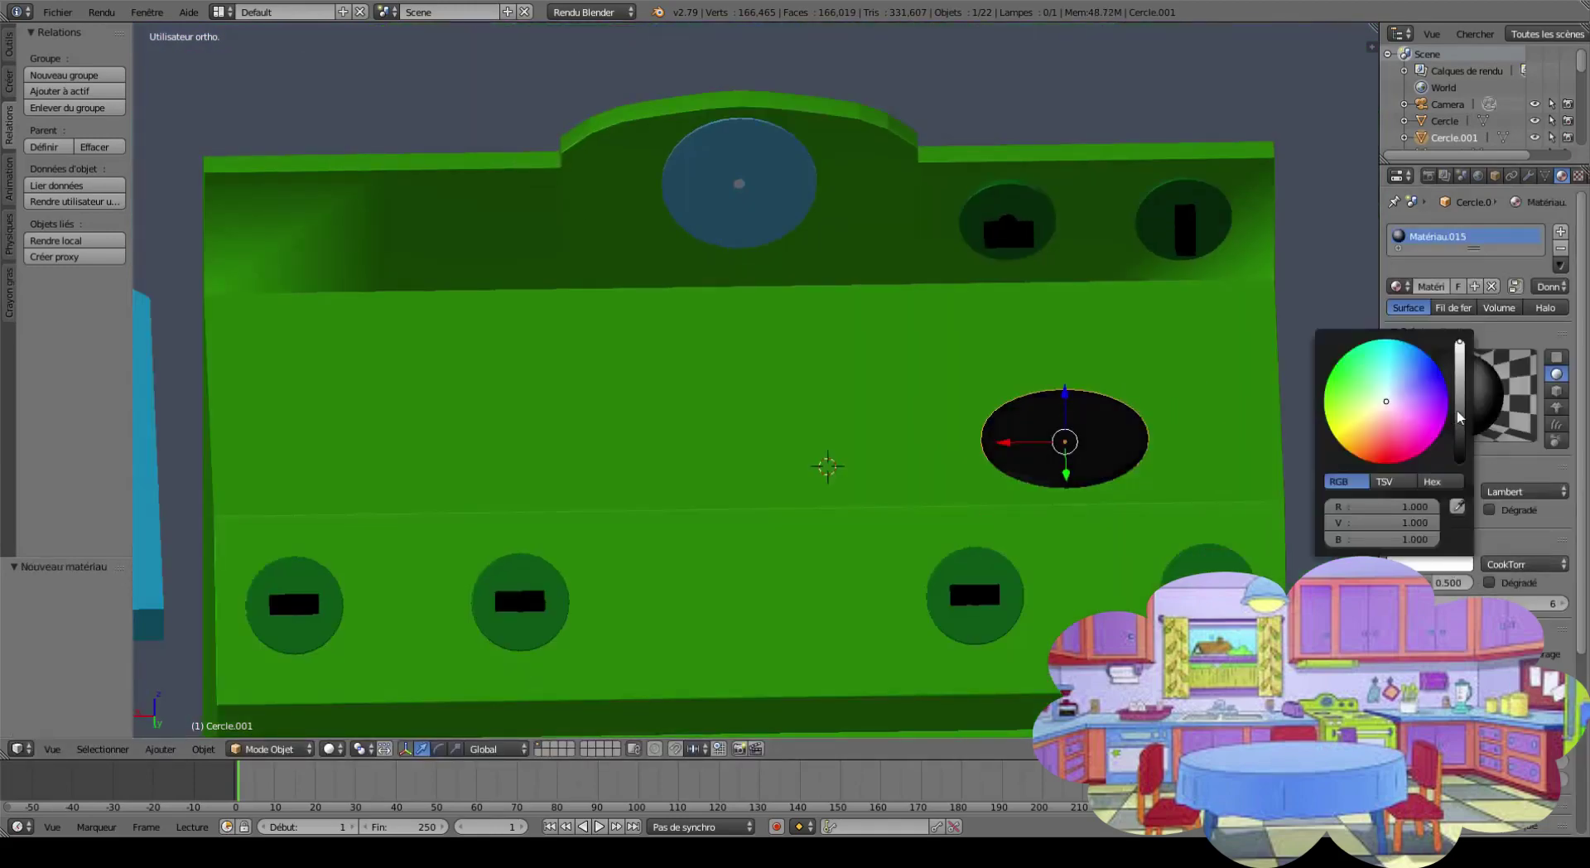
drag(1551, 348, 1550, 430)
mouse_move(1267, 390)
middle_down()
mouse_move(928, 619)
mouse_move(951, 579)
middle_up()
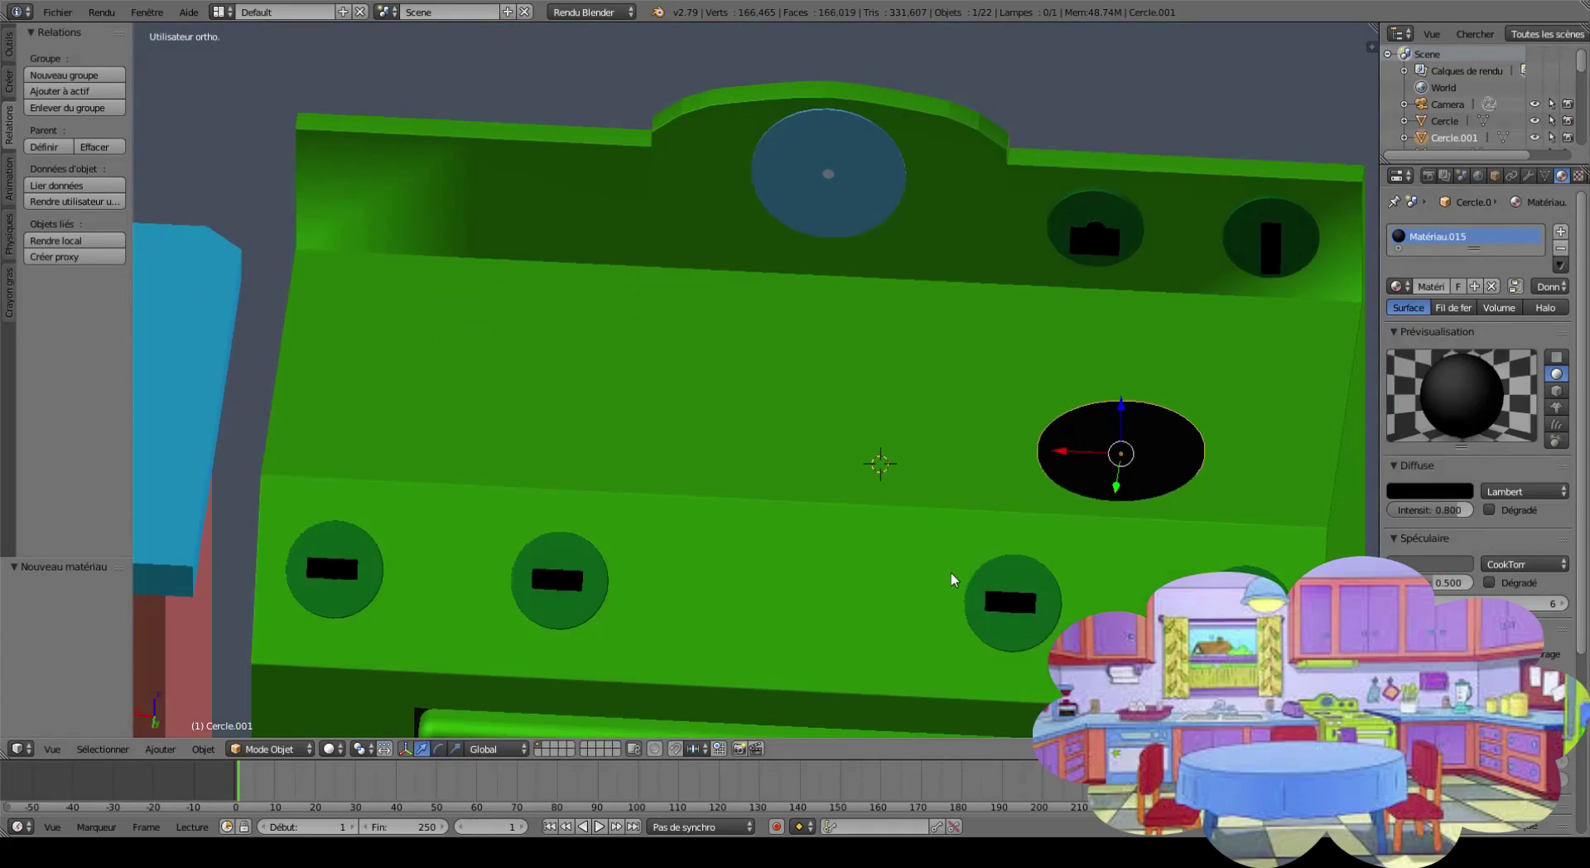
Duplicate the black burner three times, placing the copies across the stove top.
key(shift+d)
click(472, 419)
key(shift+d)
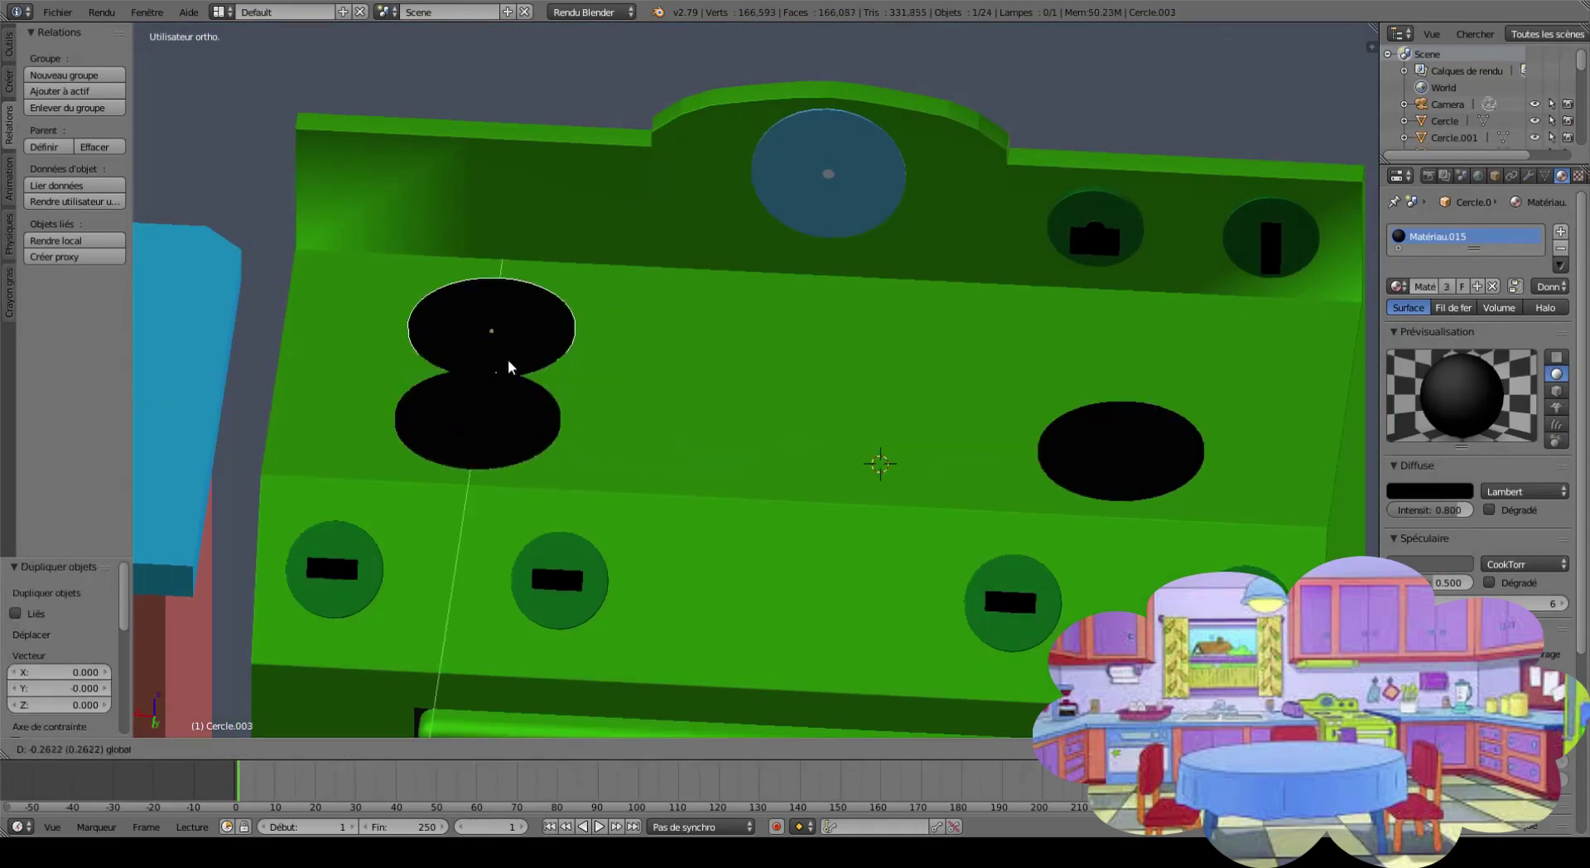
click(507, 362)
middle_drag(508, 362, 583, 418)
scroll(583, 418, down, 3)
key(shift+d)
key(x)
click(844, 313)
middle_drag(845, 313, 1030, 444)
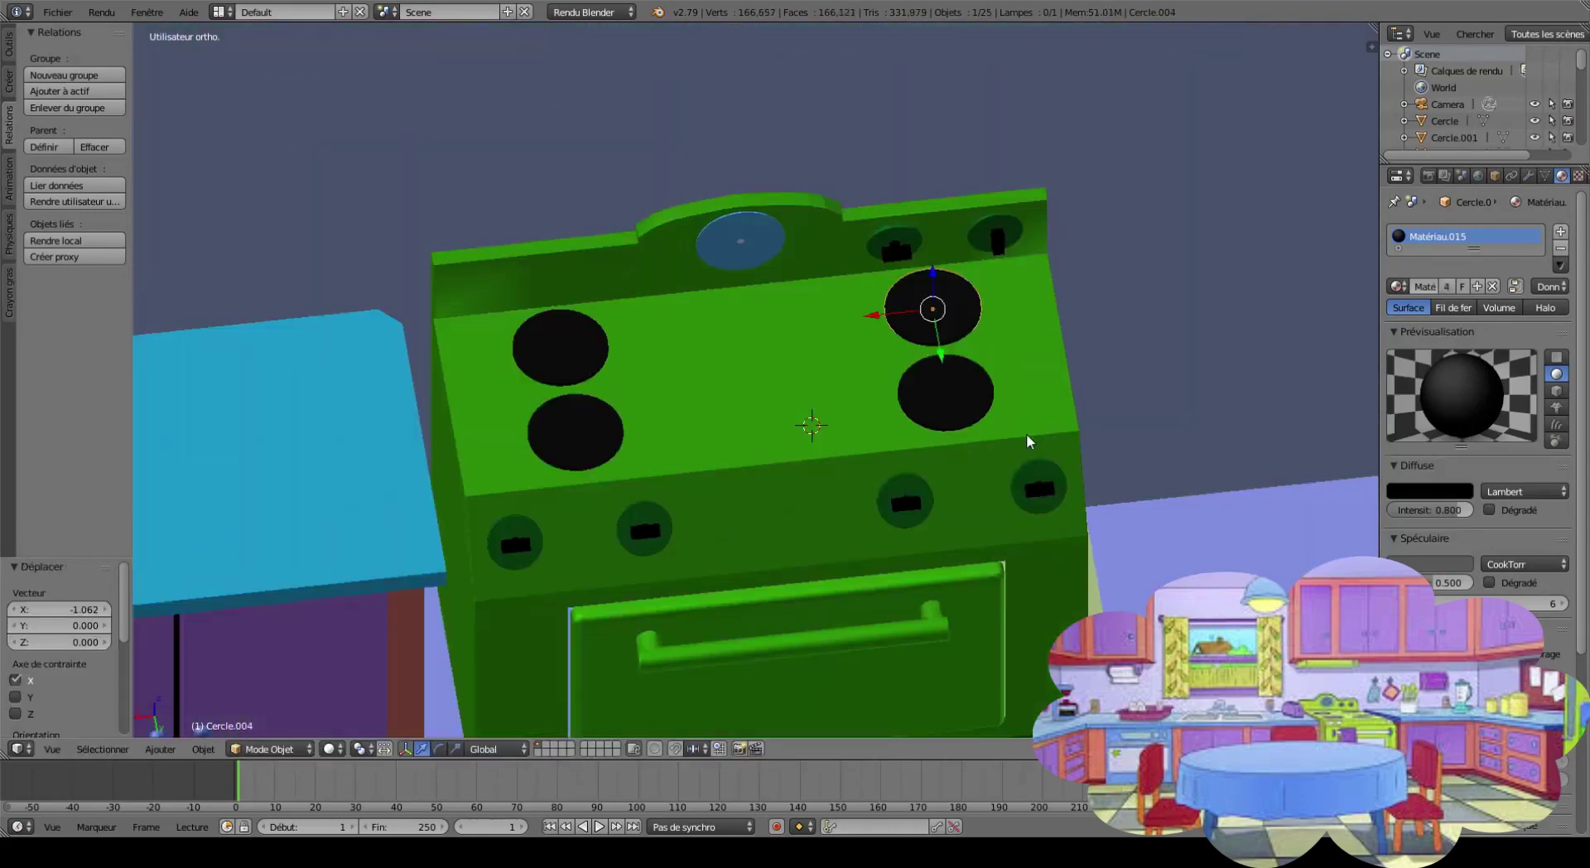
scroll(910, 540, down, 2)
scroll(910, 539, up, 3)
Shift the right and left burner pairs along X into an even two-by-two grid.
shift+right_click(1031, 427)
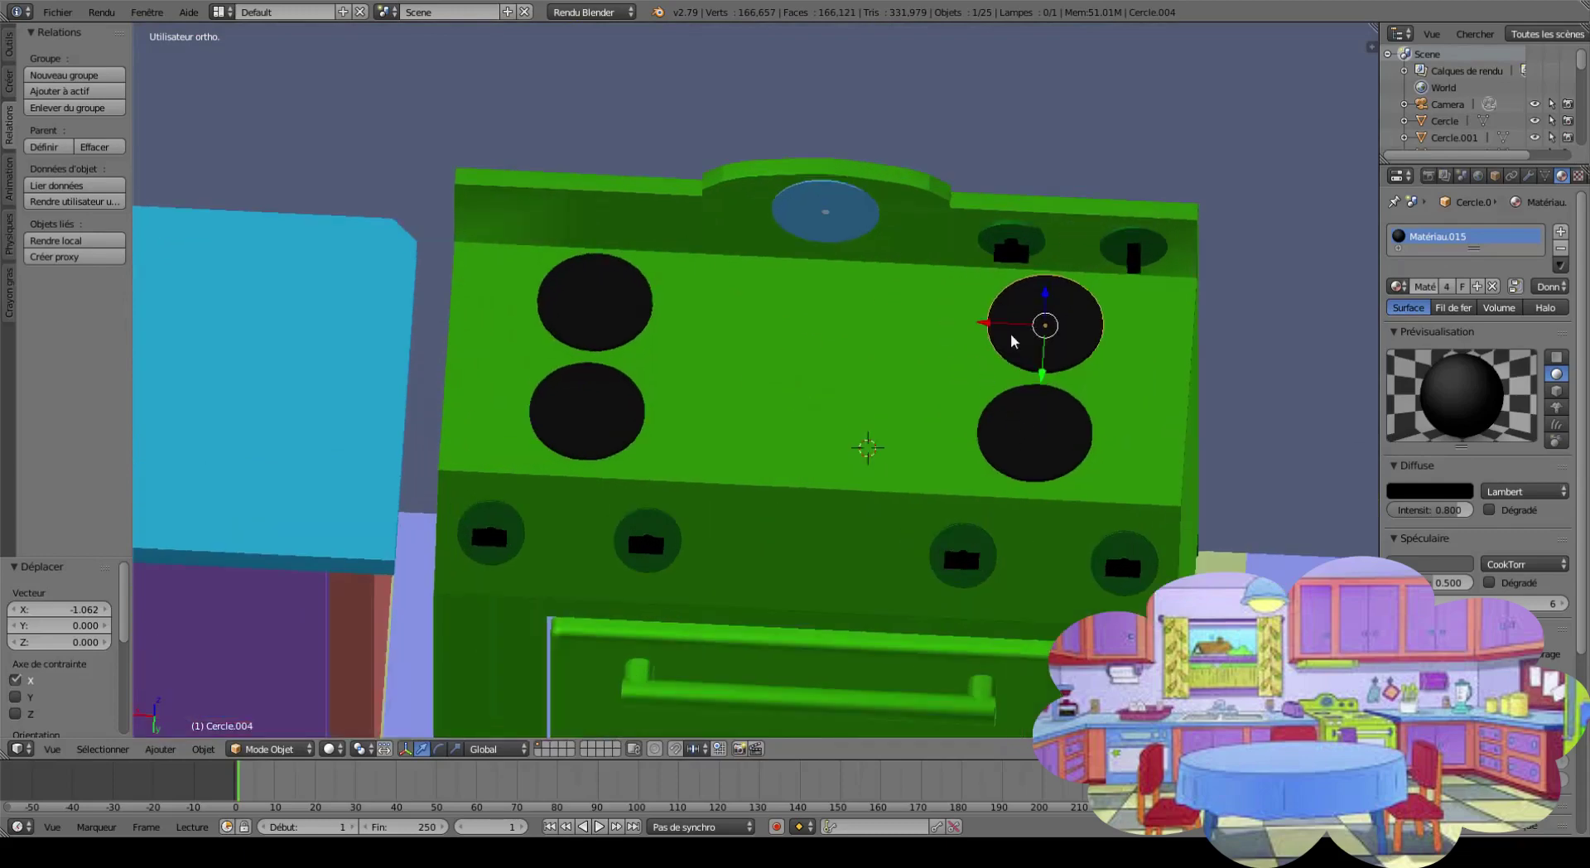
key(g)
key(x)
click(856, 420)
right_click(595, 302)
shift+right_click(596, 409)
key(g)
key(x)
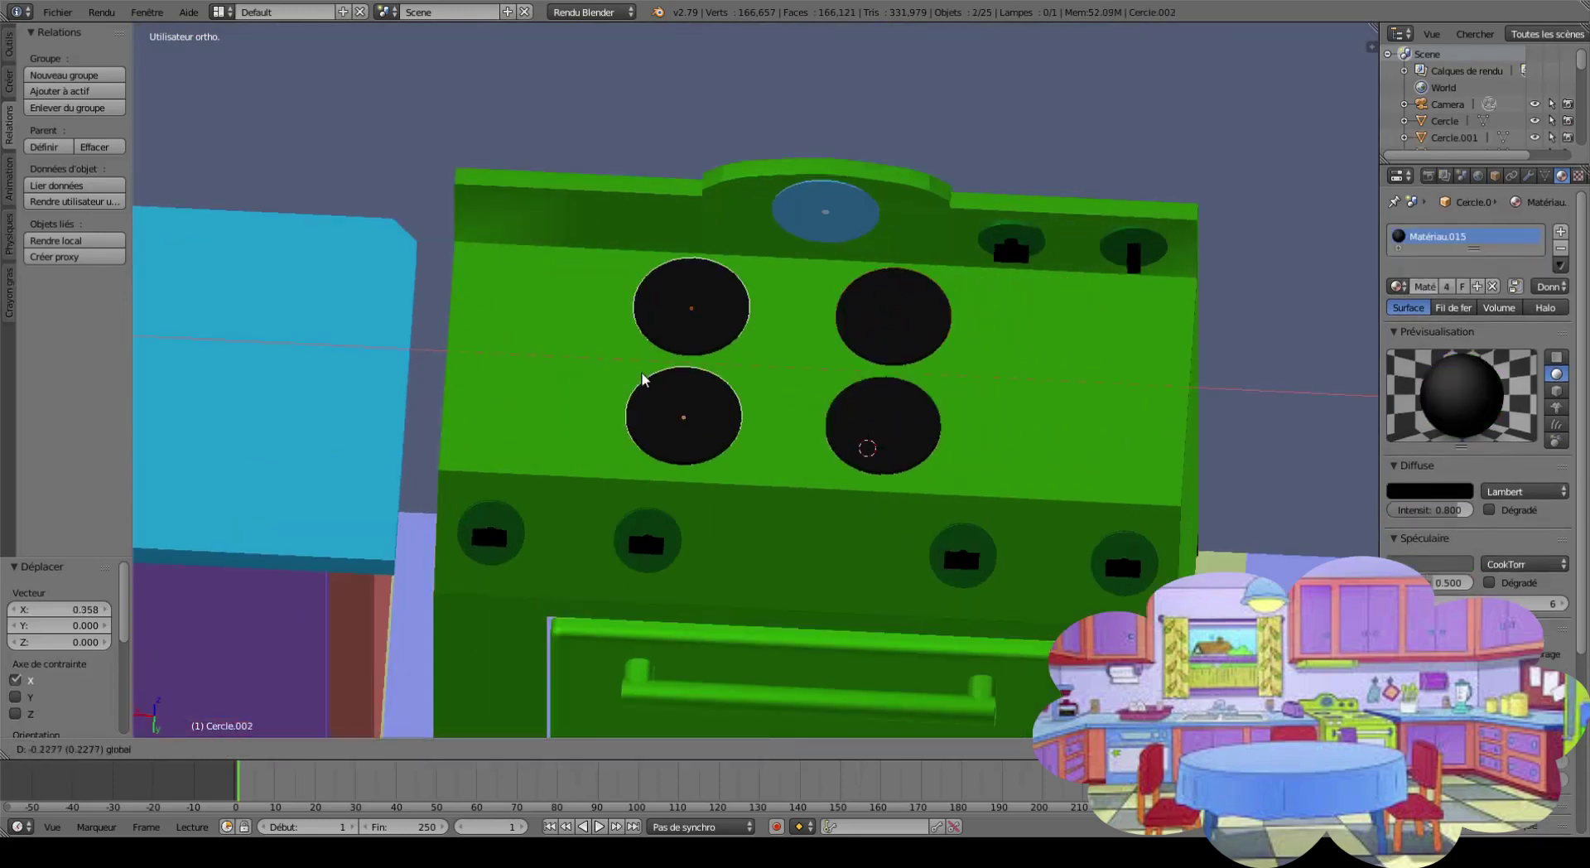
right_click(892, 341)
key(g)
key(x)
click(845, 373)
Select the stove and orbit the view toward the cabinet.
right_click(845, 372)
mouse_move(1041, 492)
middle_down()
mouse_move(859, 427)
mouse_move(786, 570)
middle_up()
scroll(786, 570, down, 3)
scroll(638, 550, up, 3)
In Edit Mode, extrude the long cabinet's faces out over the stove.
right_click(475, 469)
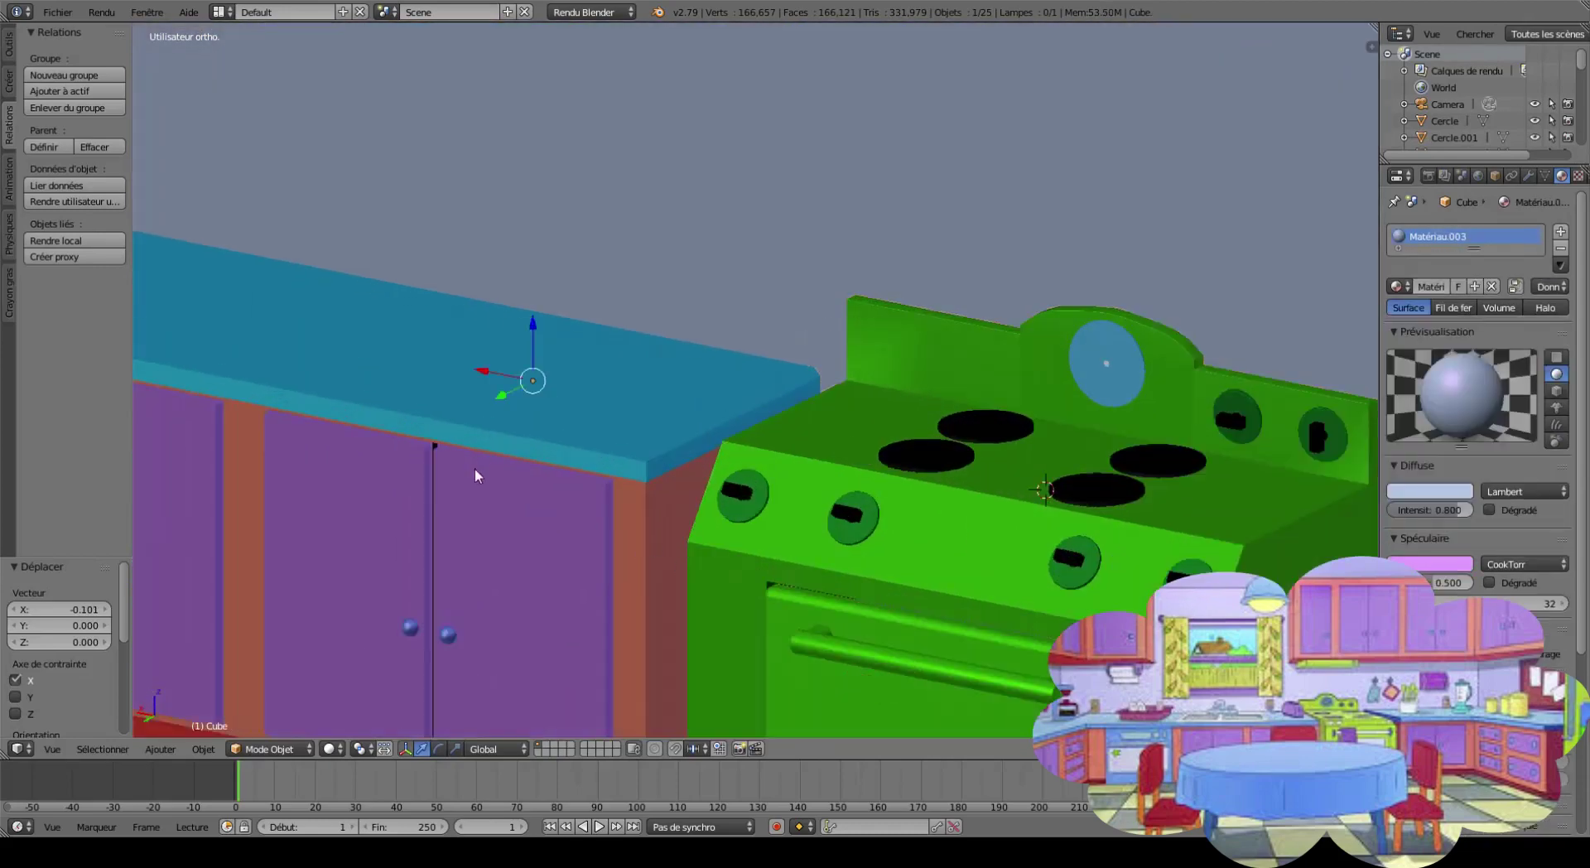
key(Tab)
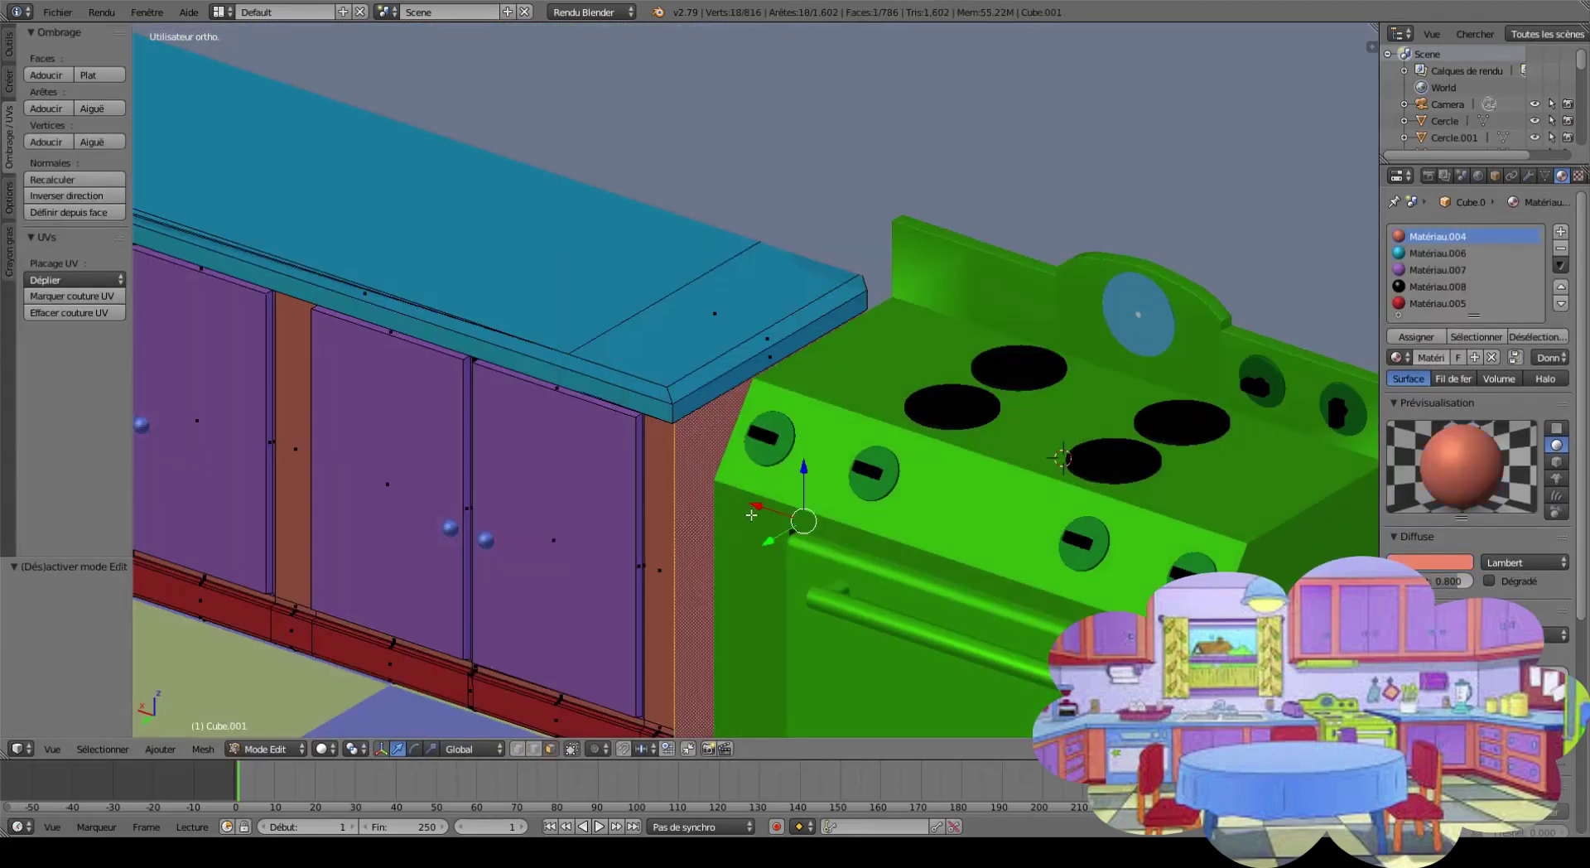
key(Return)
scroll(754, 381, down, 3)
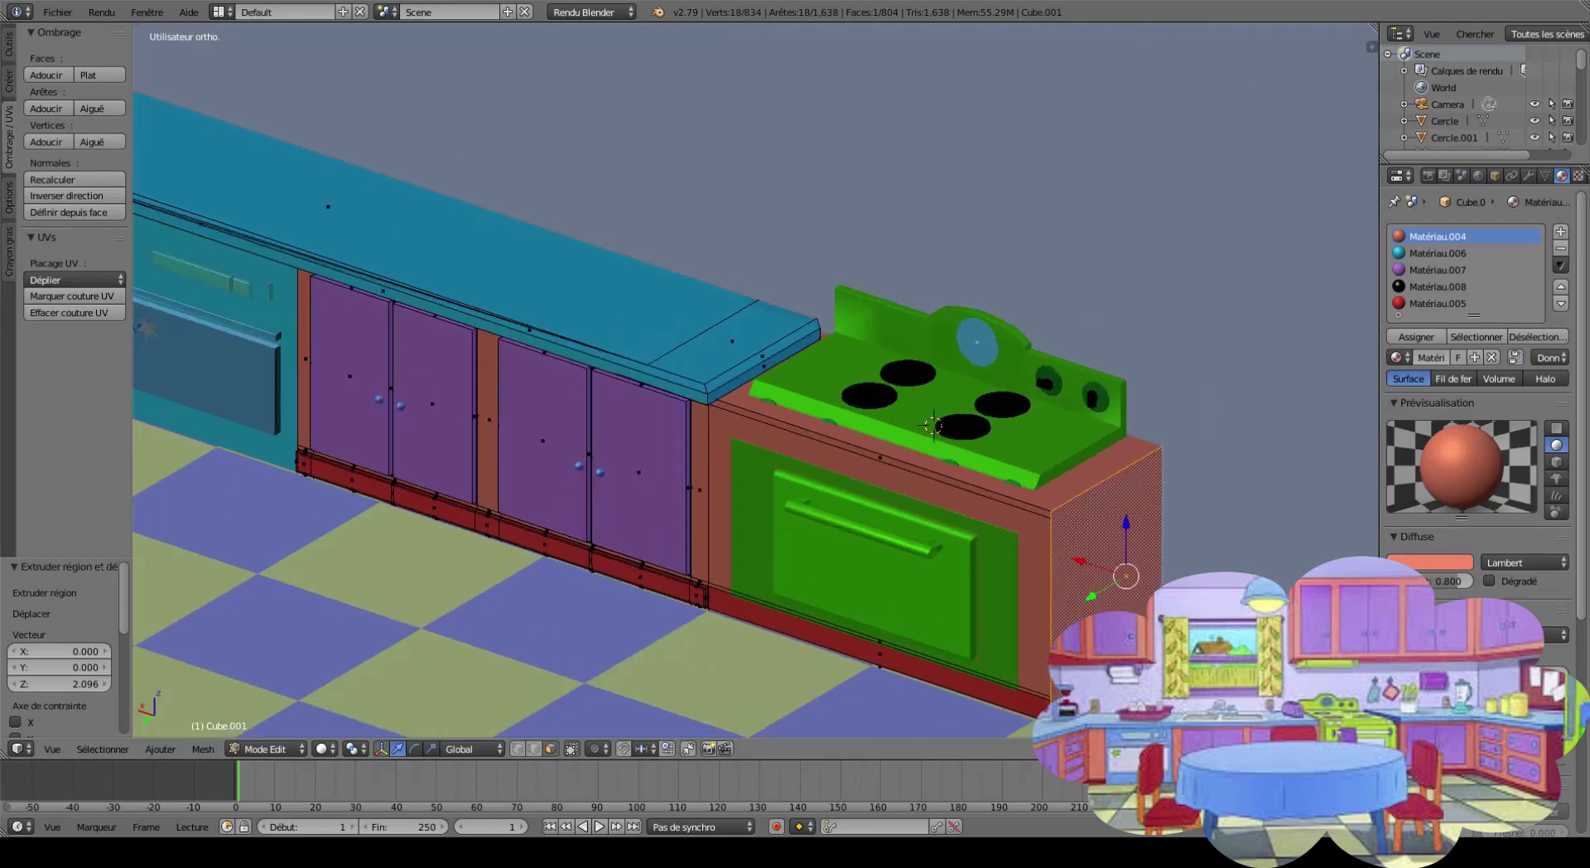
scroll(916, 462, up, 1)
scroll(915, 462, up, 1)
scroll(915, 463, up, 1)
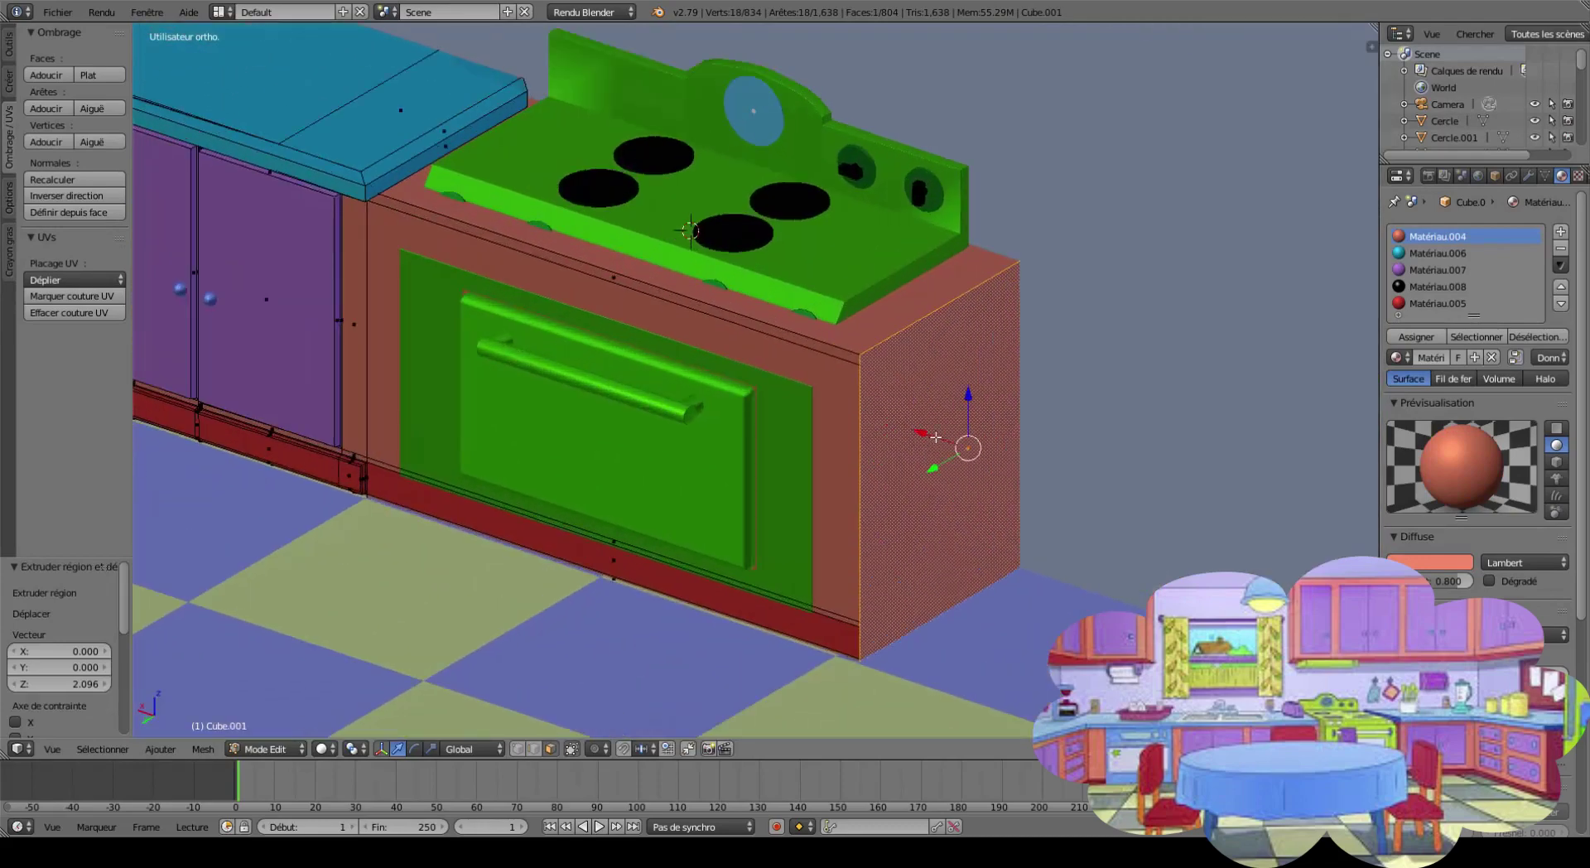
key(e)
click(953, 439)
middle_drag(952, 439, 771, 605)
Delete the red base strip under the stove and retry deleting the surrounding faces.
right_click(763, 611)
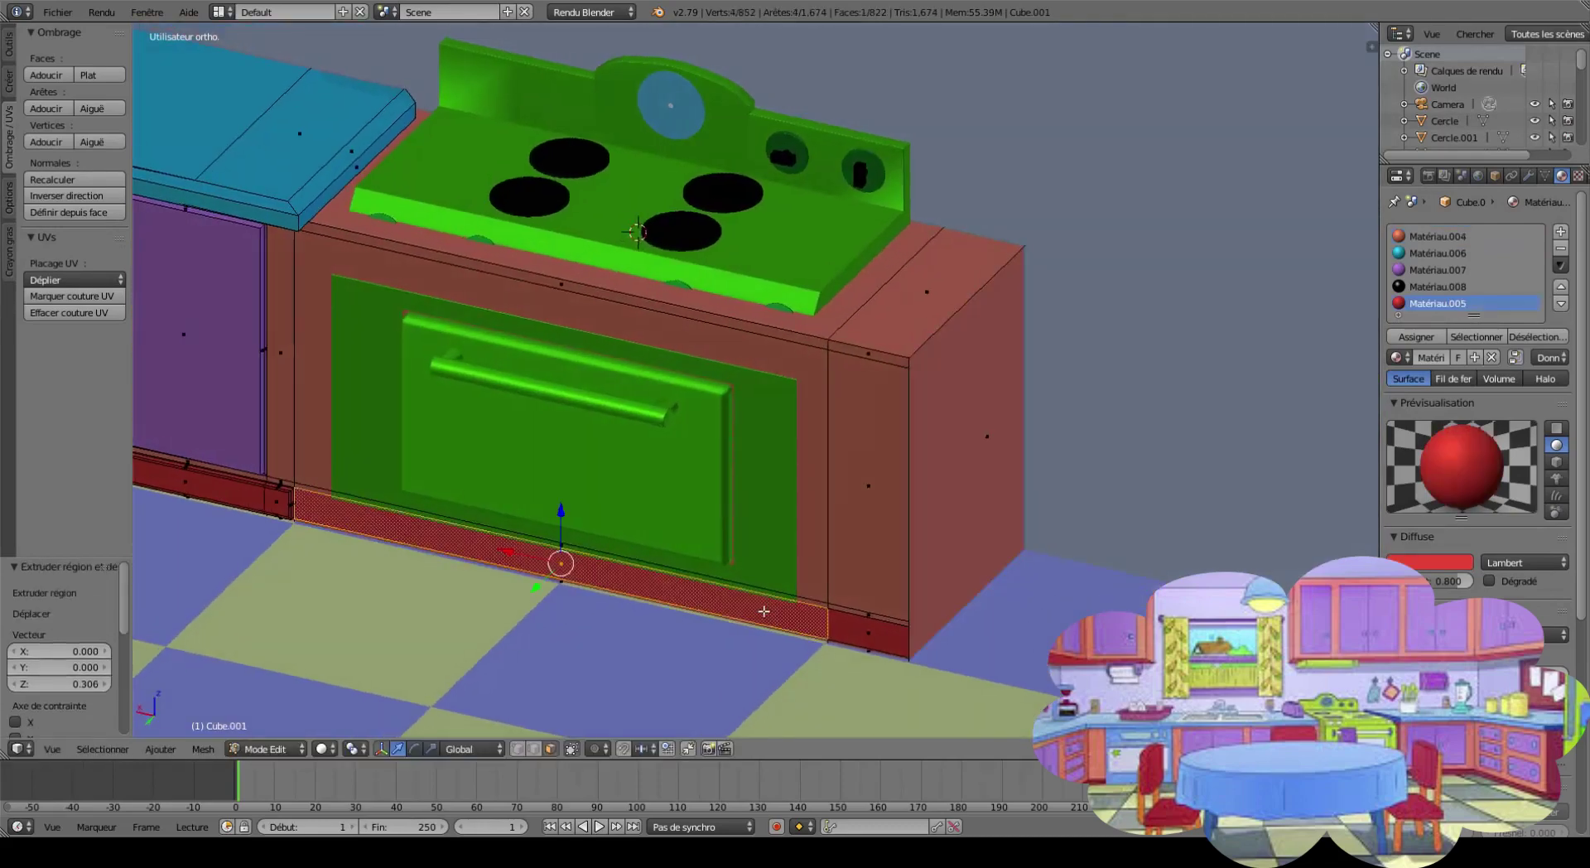
key(x)
click(750, 611)
right_click(862, 479)
key(x)
click(842, 554)
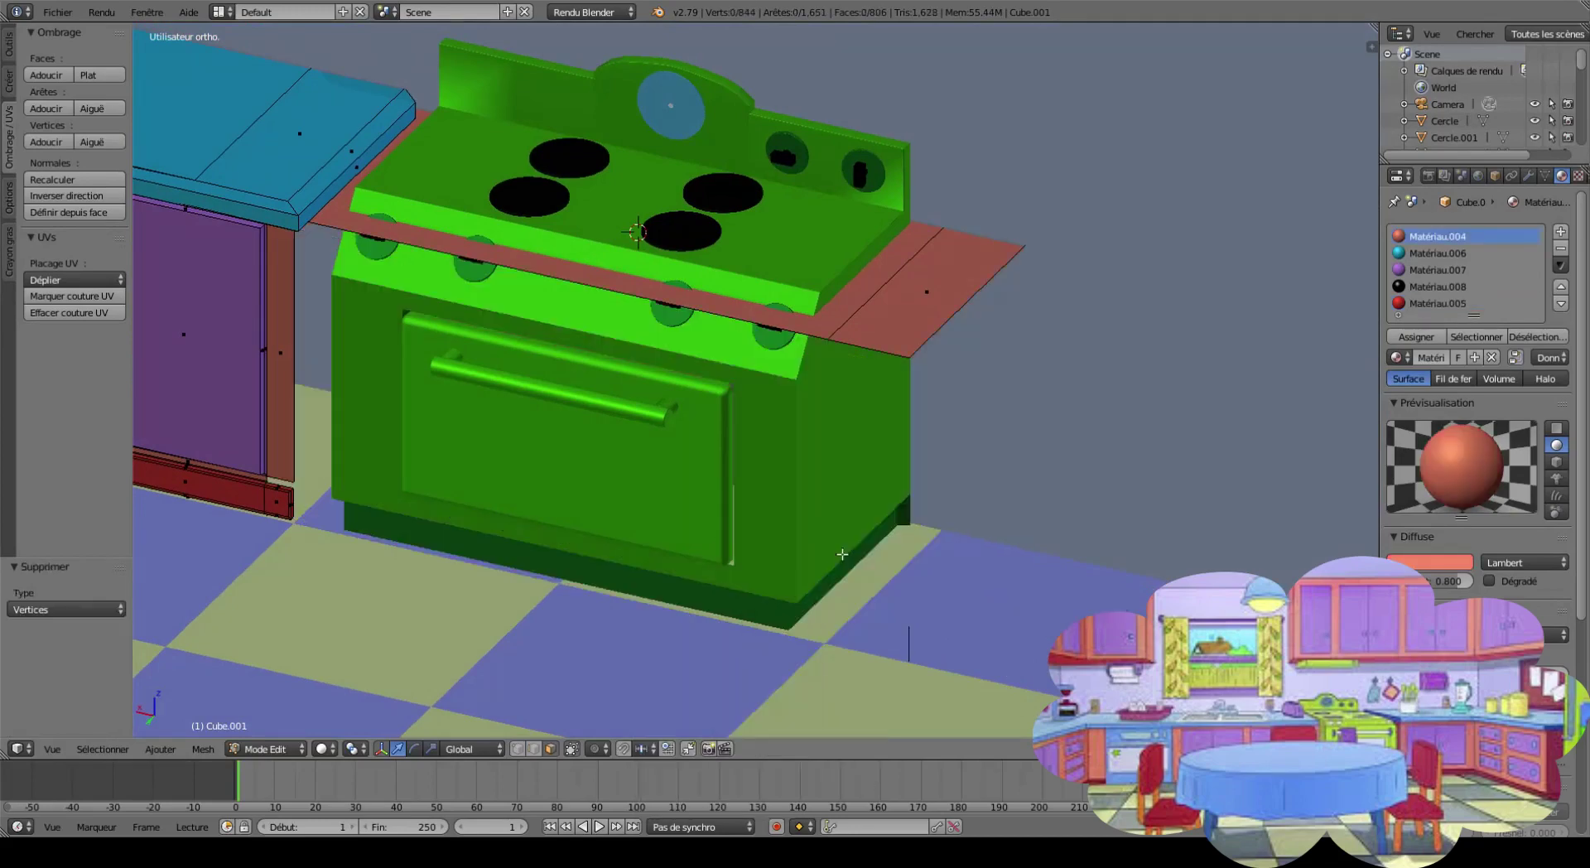
key(ctrl+z)
key(x)
click(823, 561)
key(ctrl+z)
Delete the brown front and top faces still covering the stove.
key(x)
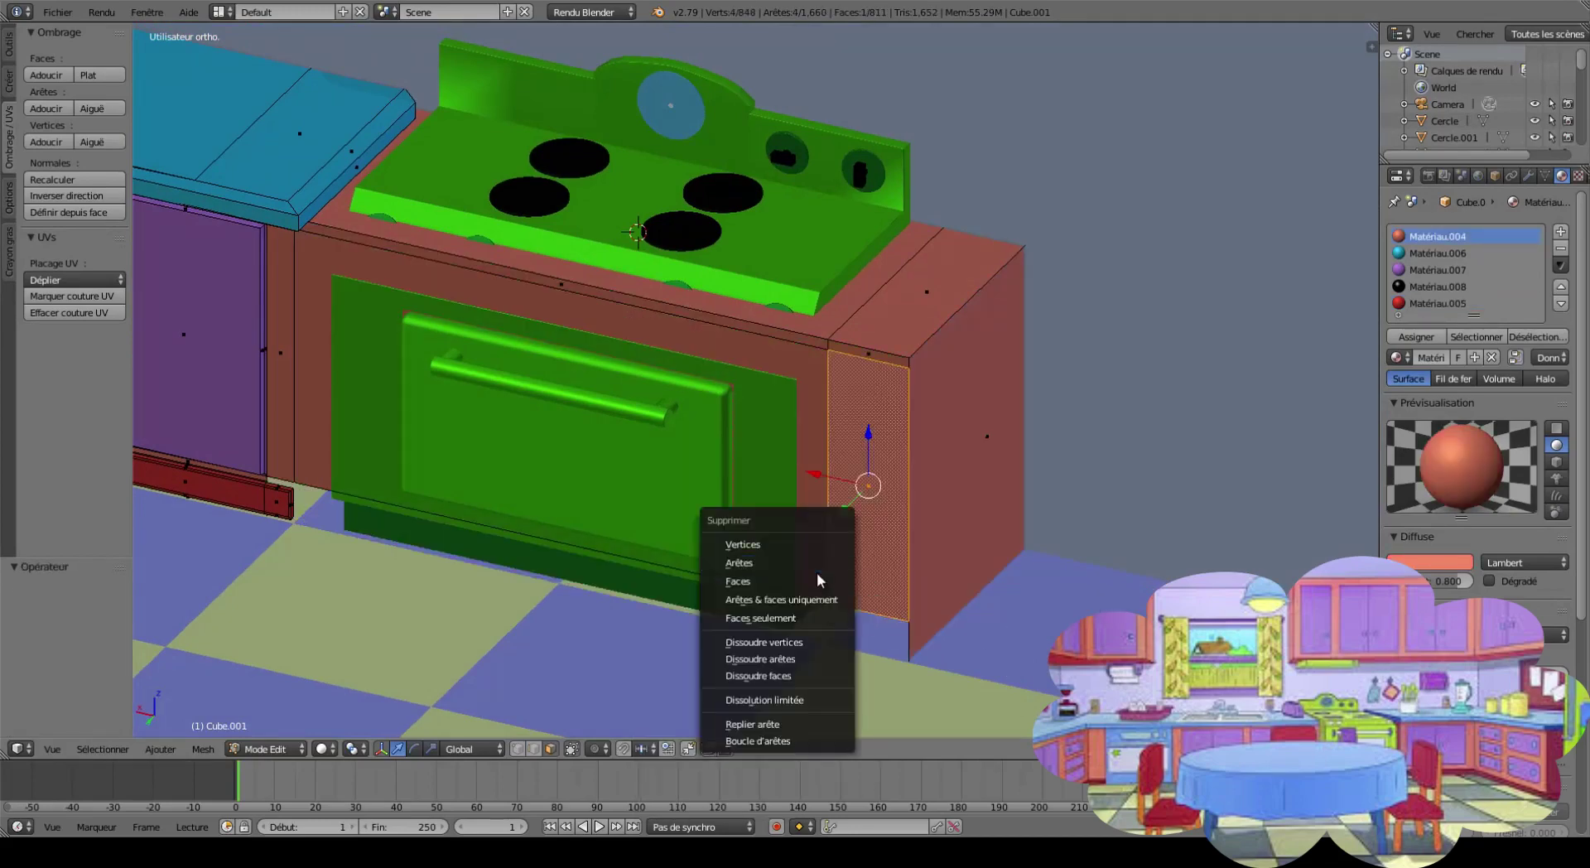
click(818, 580)
key(x)
click(819, 579)
key(ctrl+z)
key(x)
click(819, 325)
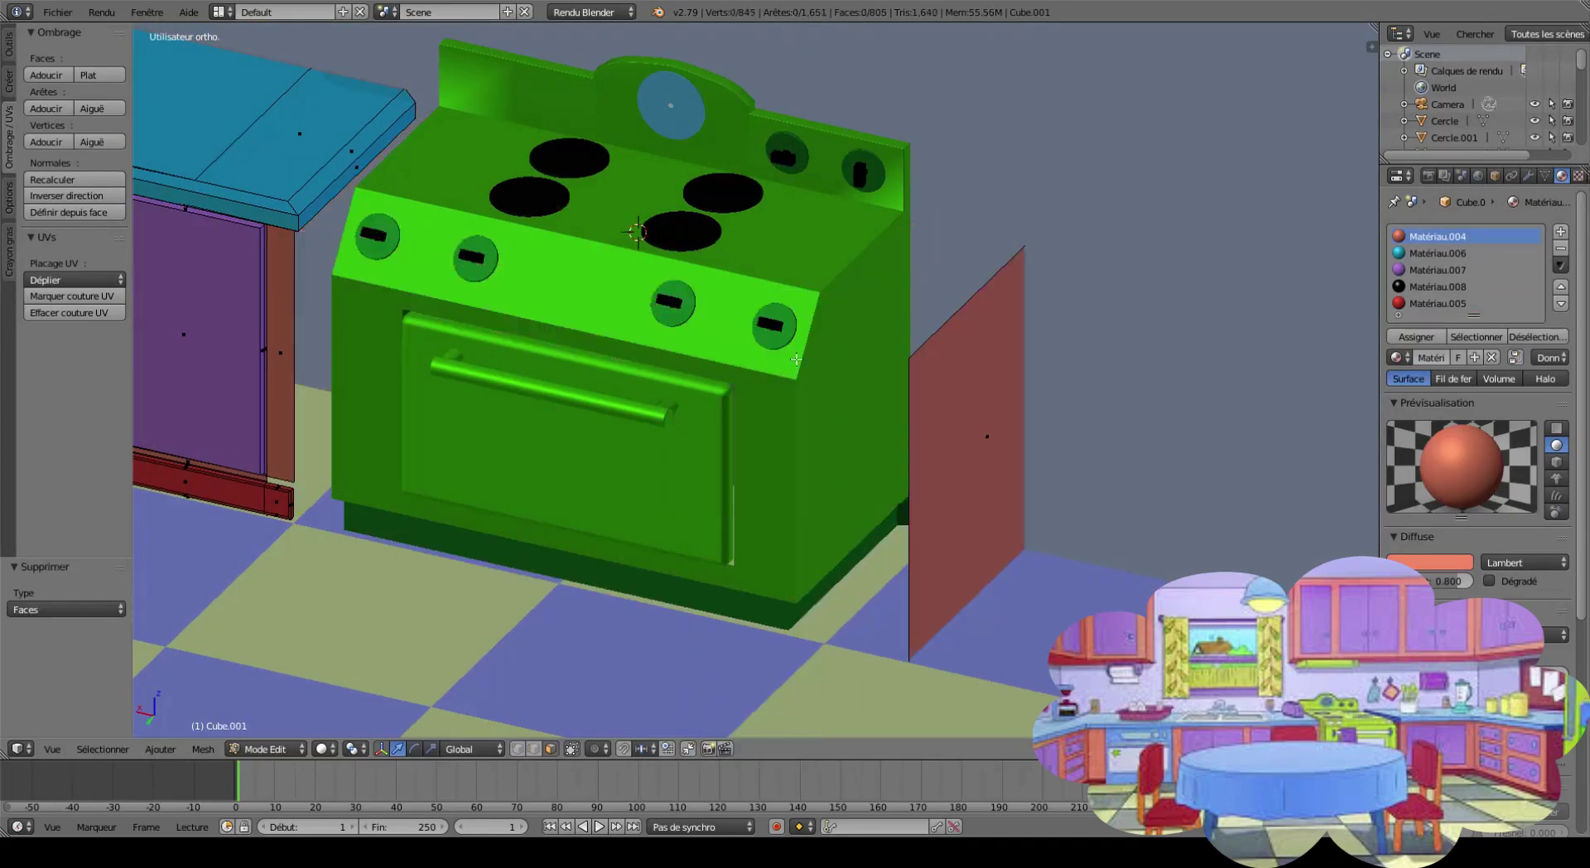
scroll(796, 360, up, 1)
scroll(886, 452, up, 1)
scroll(973, 545, up, 1)
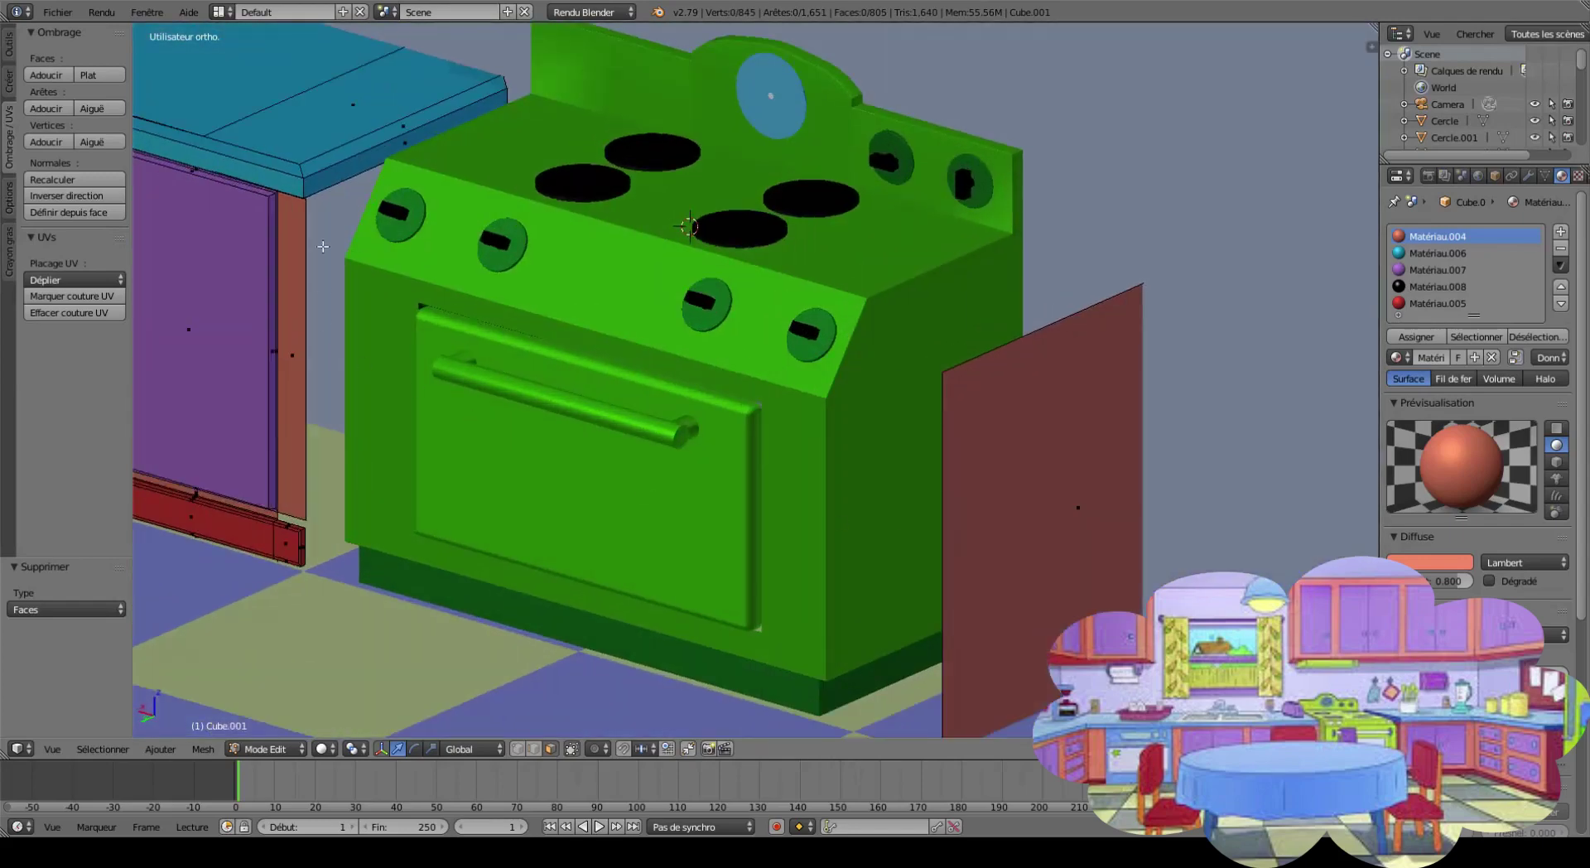
middle_drag(310, 327, 663, 608)
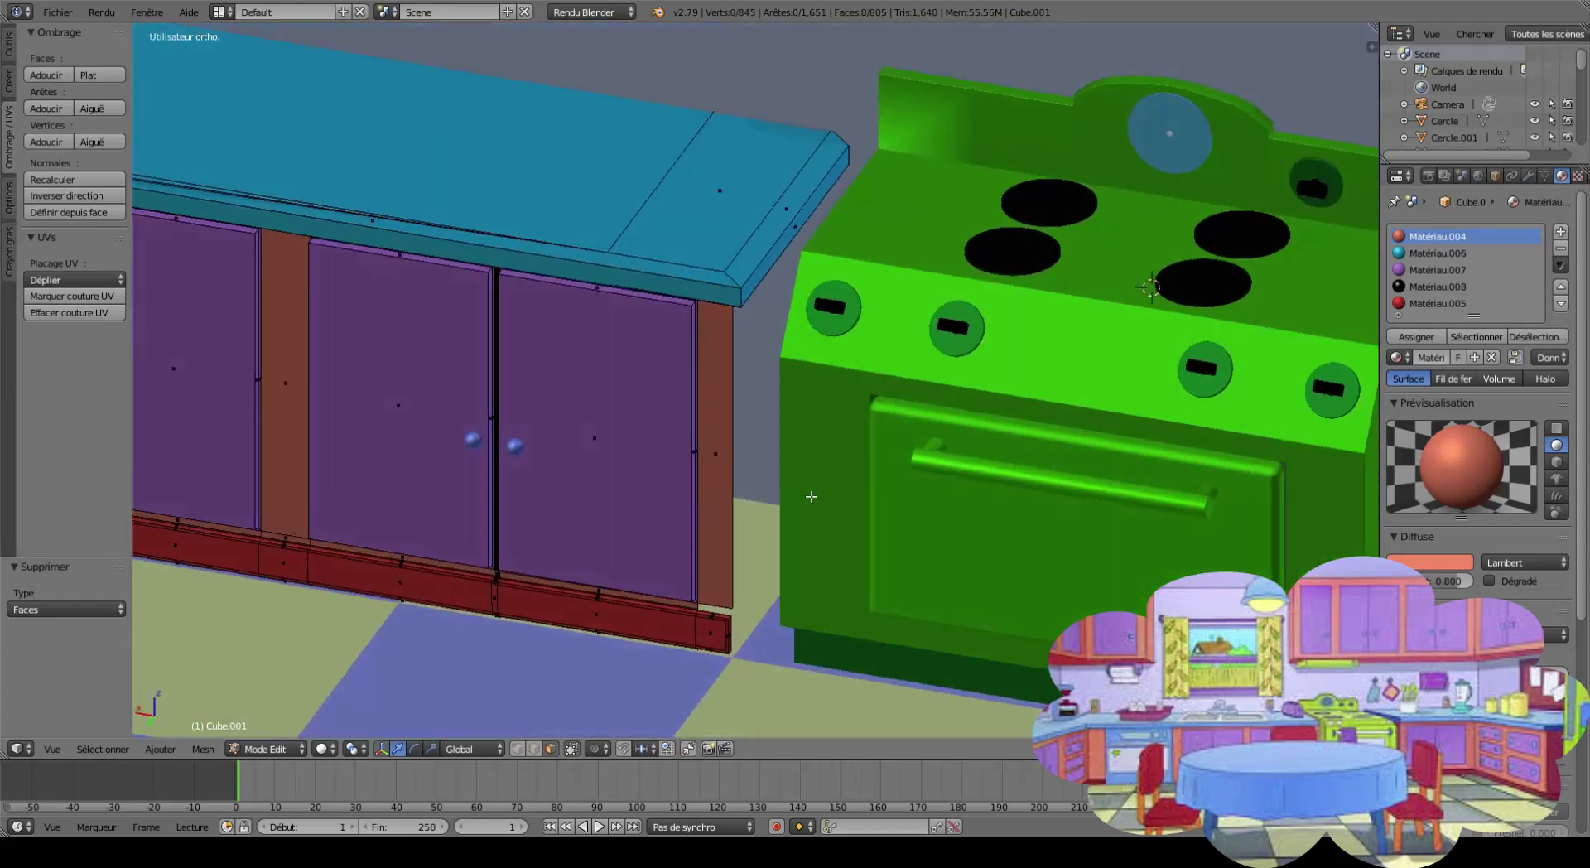
Select the cabinet base's bottom edge and extrude it.
right_click(623, 611)
scroll(623, 611, up, 3)
scroll(580, 617, up, 2)
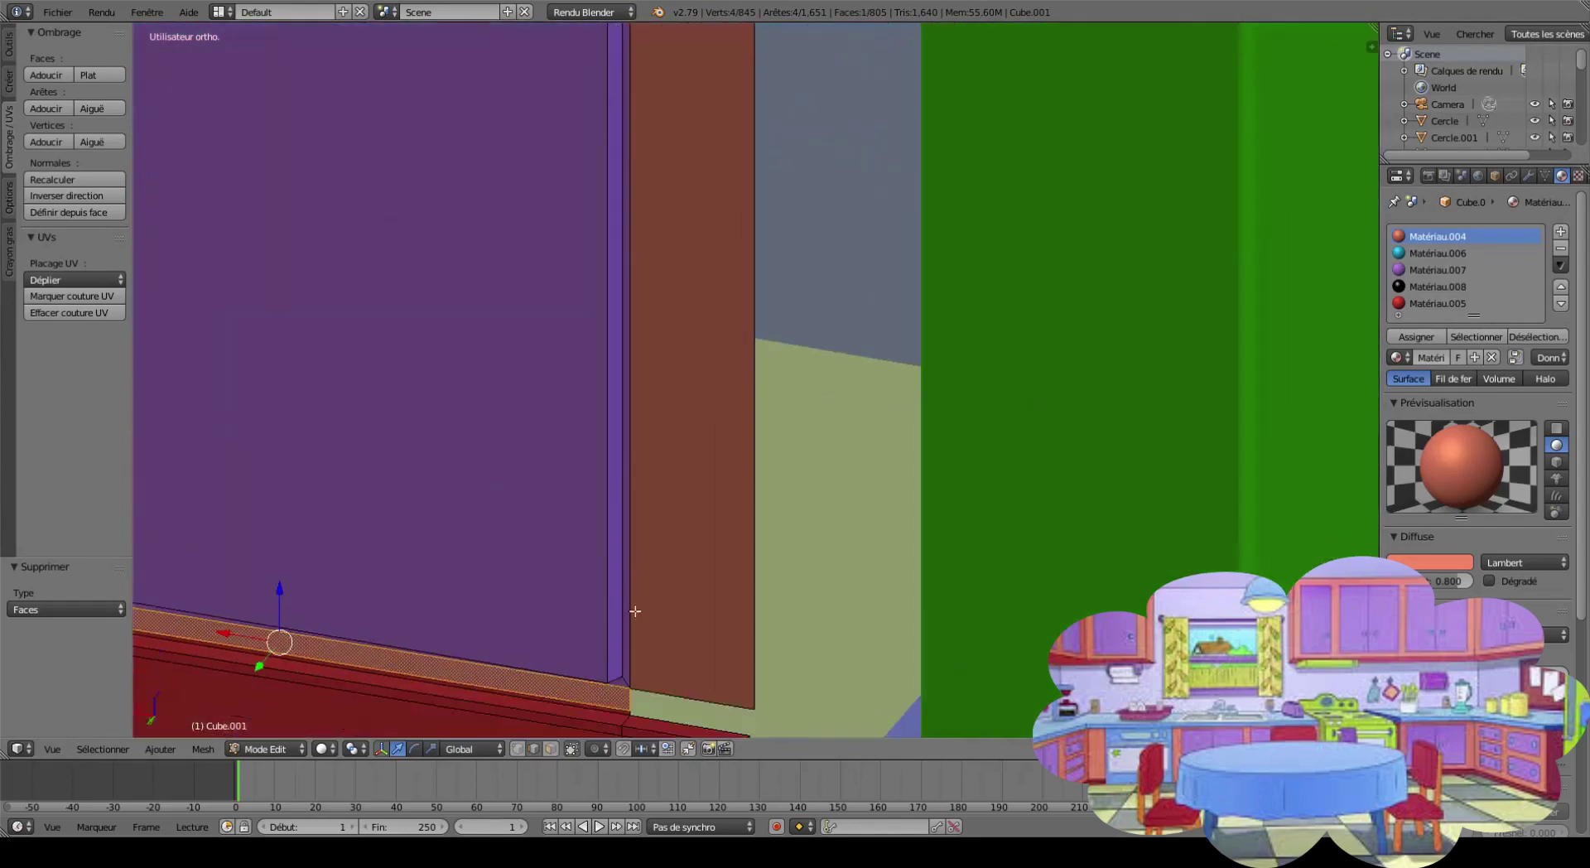
scroll(547, 621, down, 2)
scroll(521, 626, up, 2)
key(e)
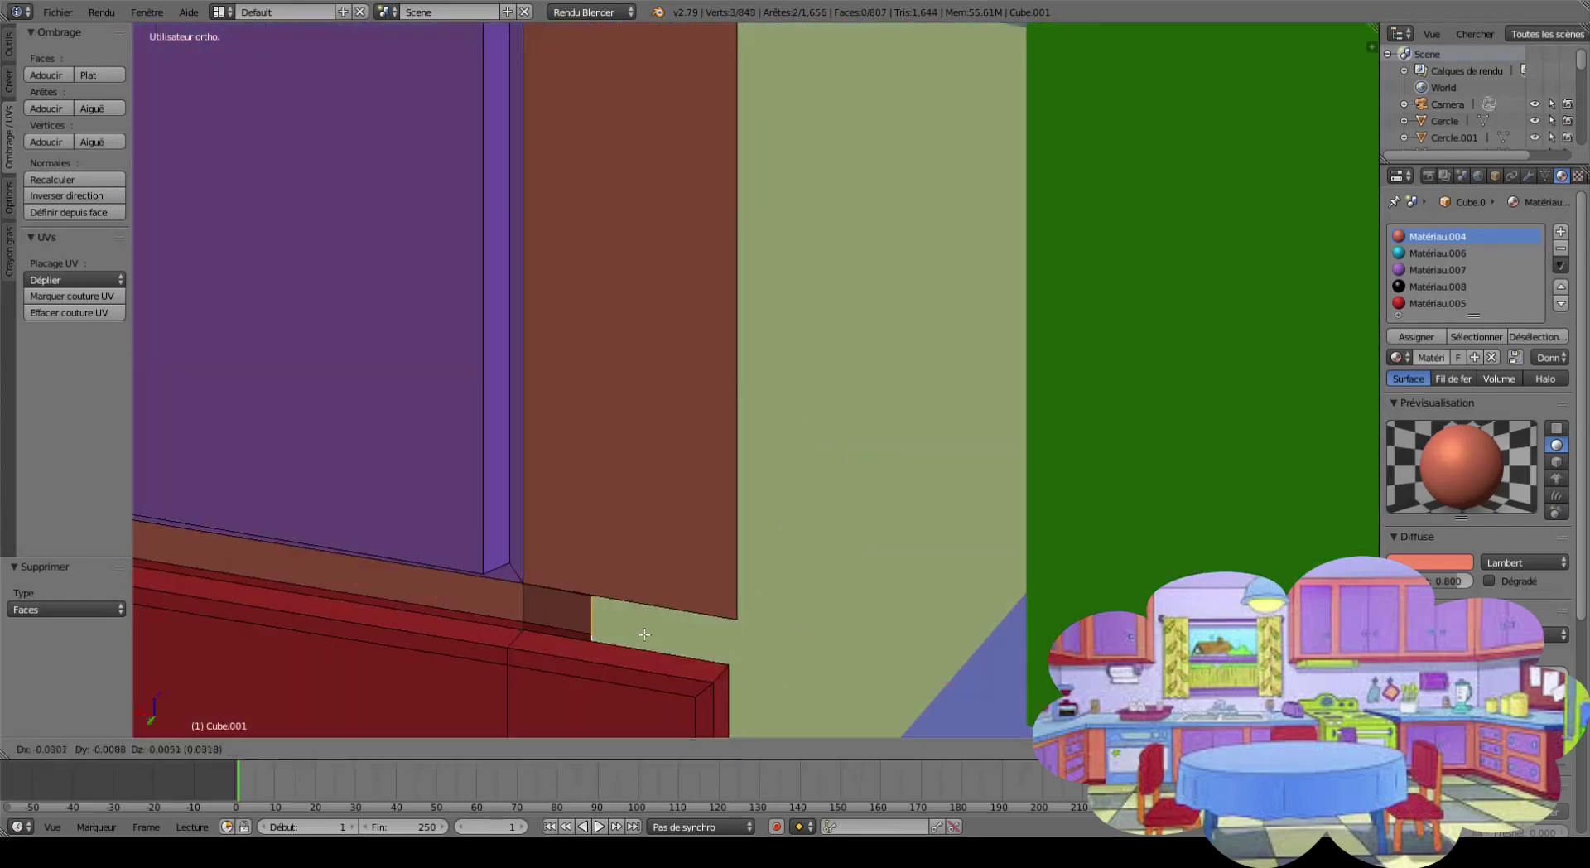
click(781, 651)
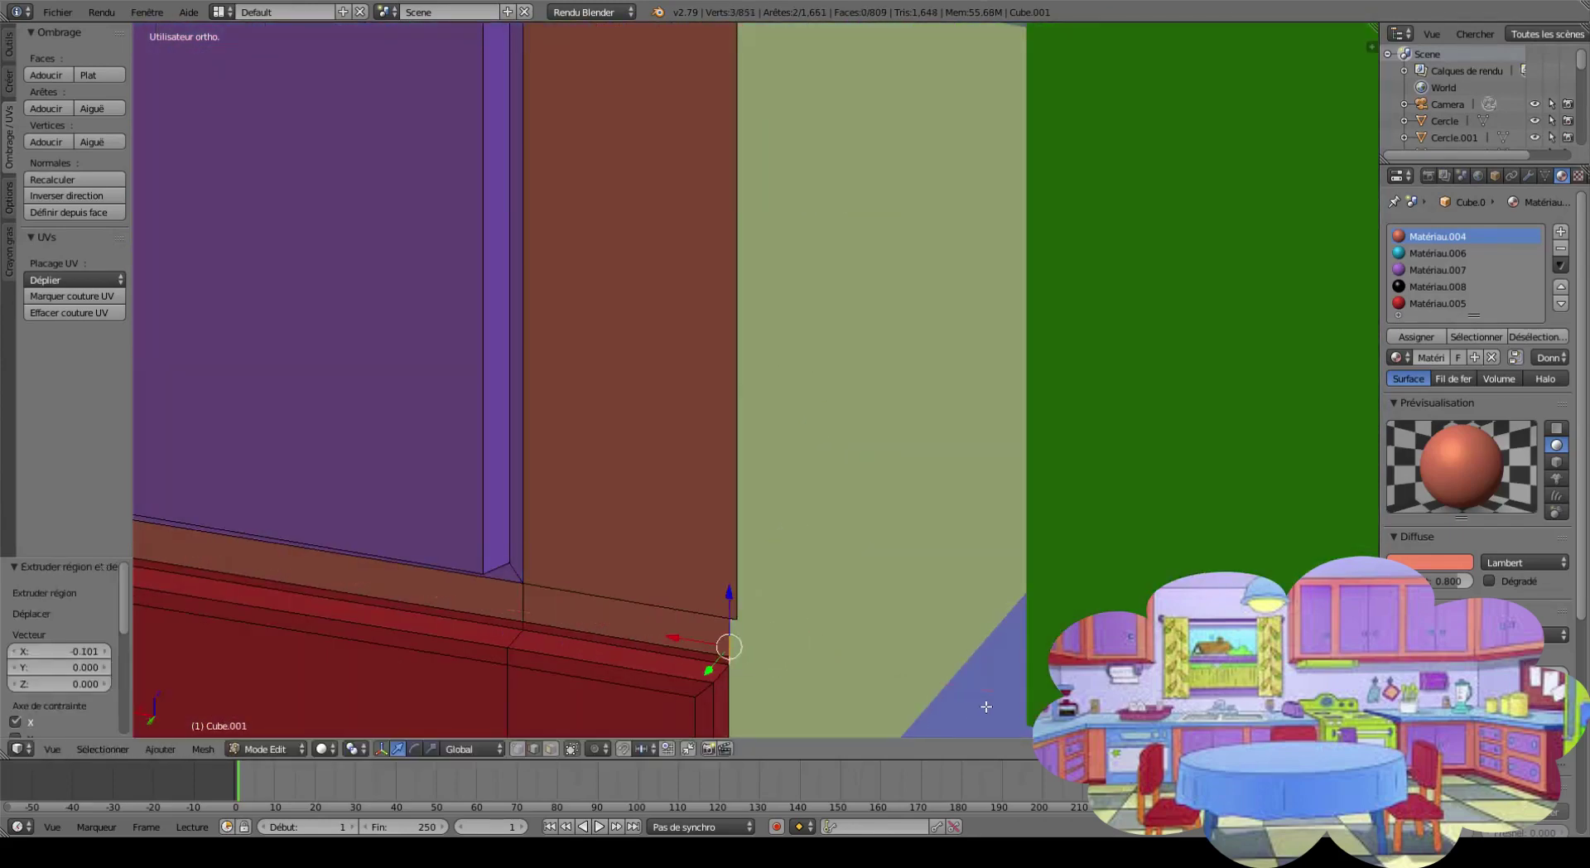
mouse_move(712, 655)
middle_down()
mouse_move(893, 668)
mouse_move(1008, 449)
middle_up()
scroll(893, 668, down, 3)
scroll(1007, 449, up, 3)
Undo twice to revert the cabinet edits, leaving the stove free beside the cabinet.
right_click(1007, 449)
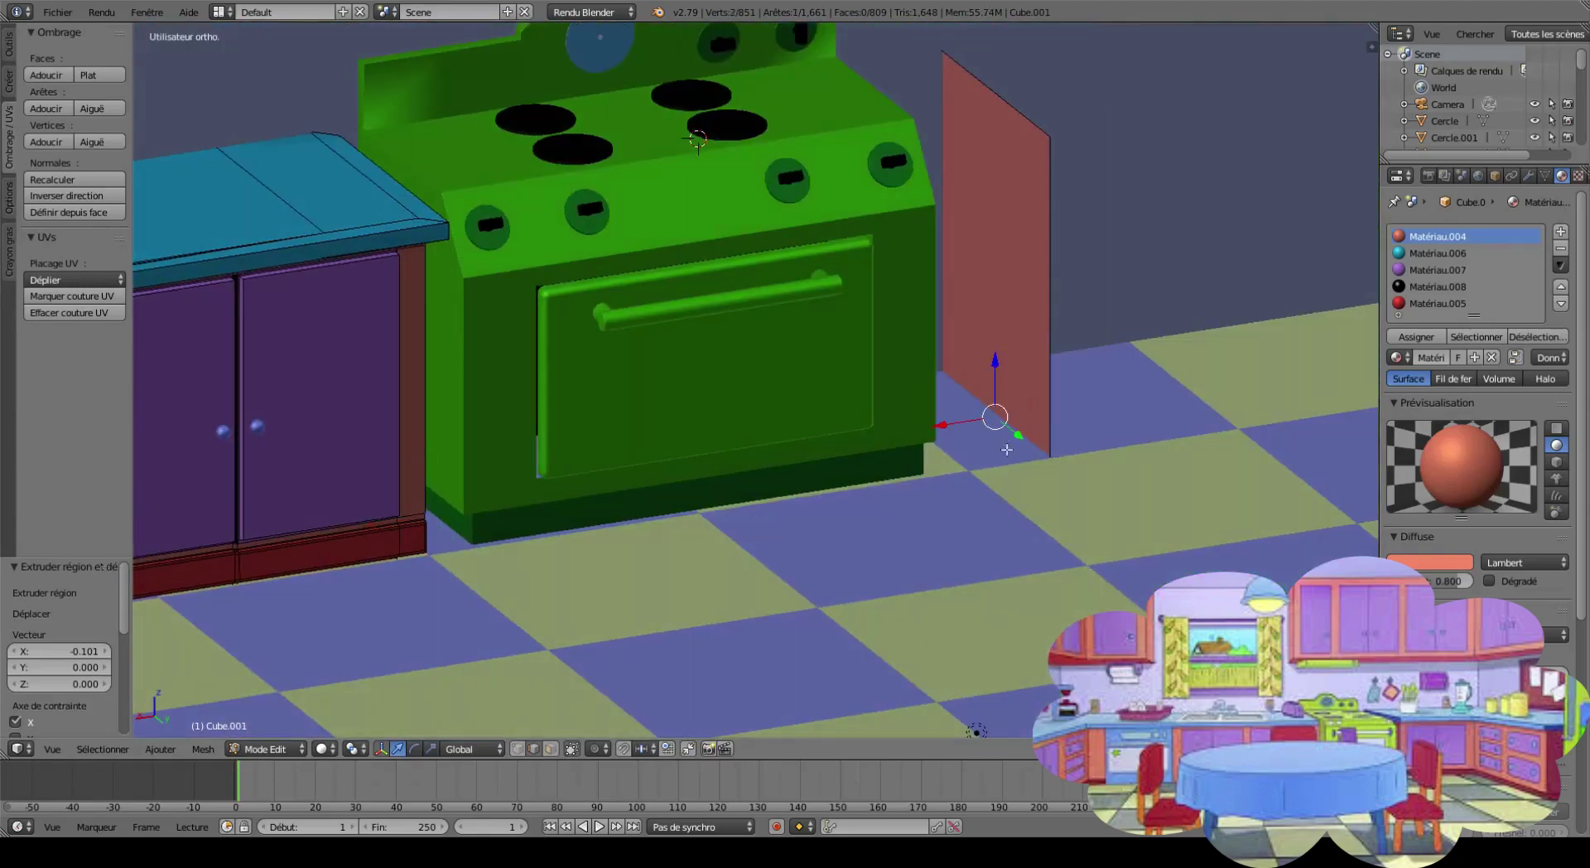
middle_drag(1061, 356, 1038, 448)
scroll(815, 591, down, 3)
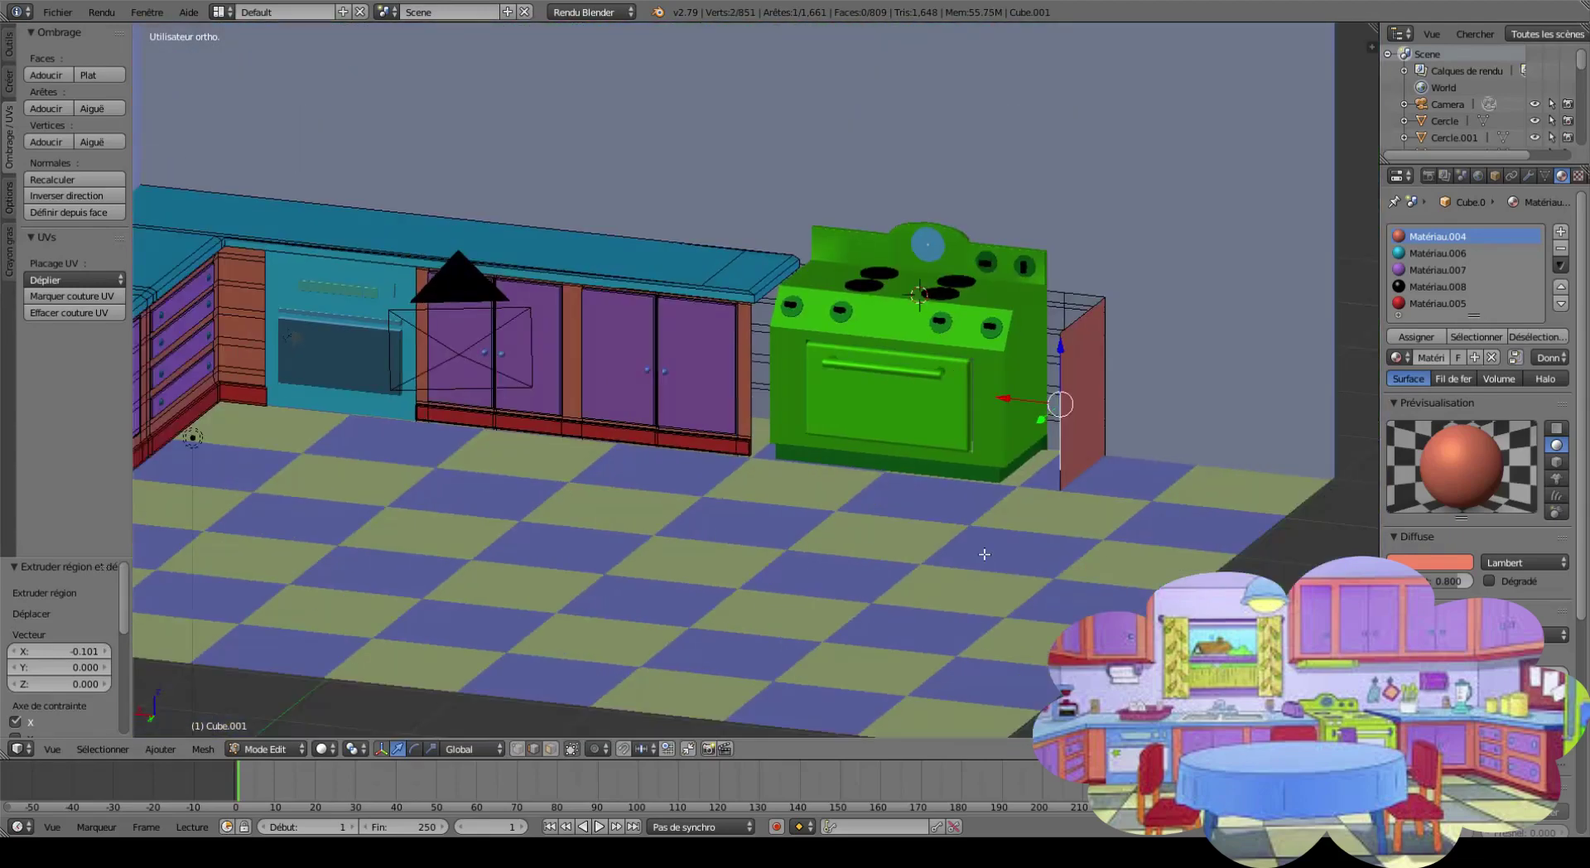
shift+middle_drag(815, 592, 765, 655)
key(ctrl+z)
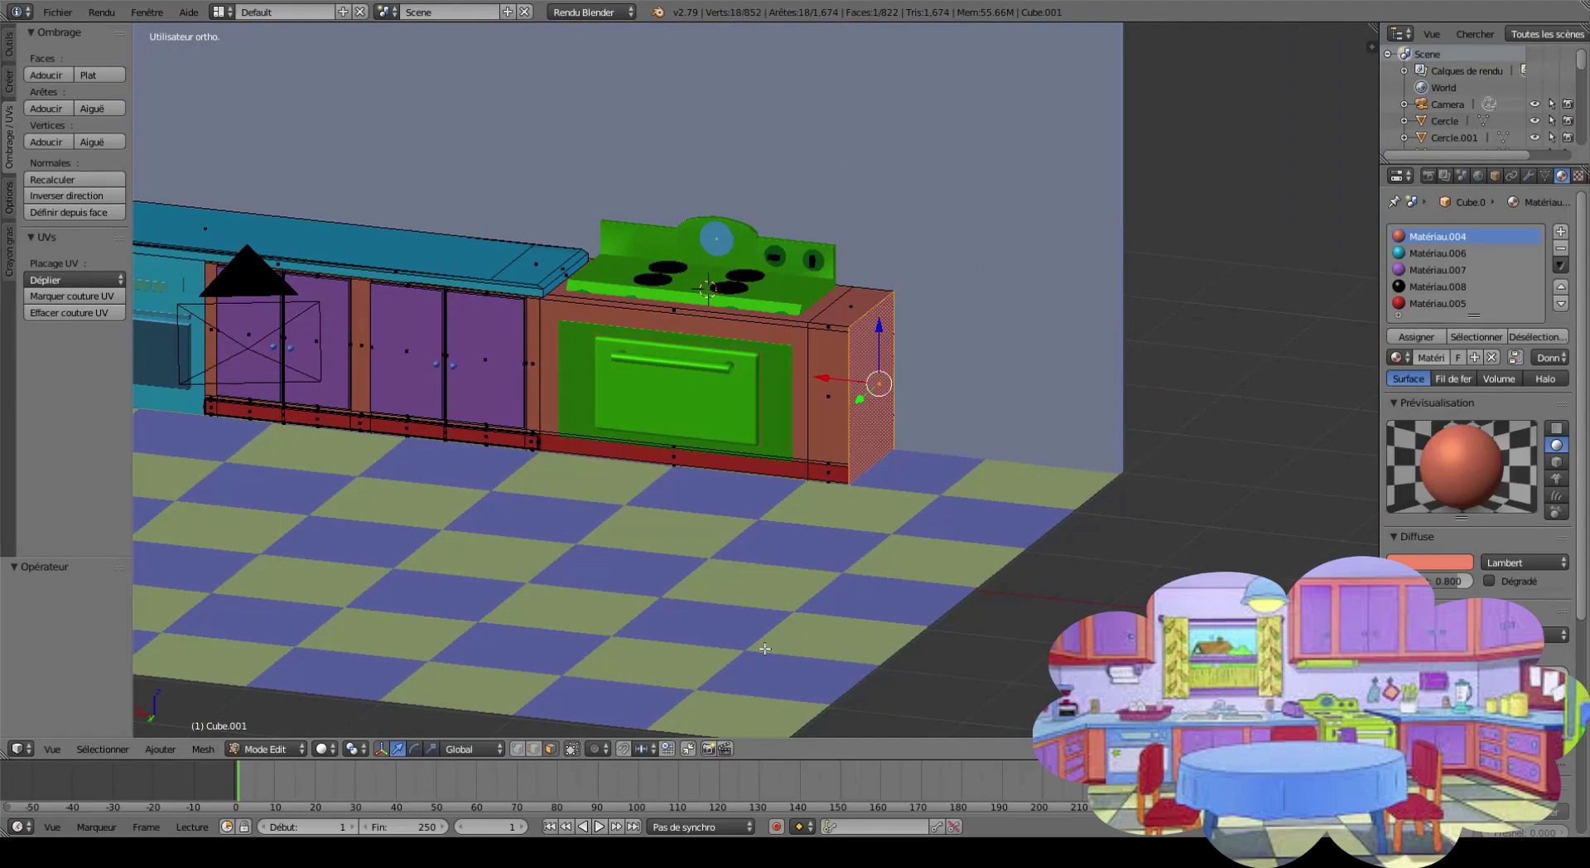
key(ctrl+z)
key(ctrl+z)
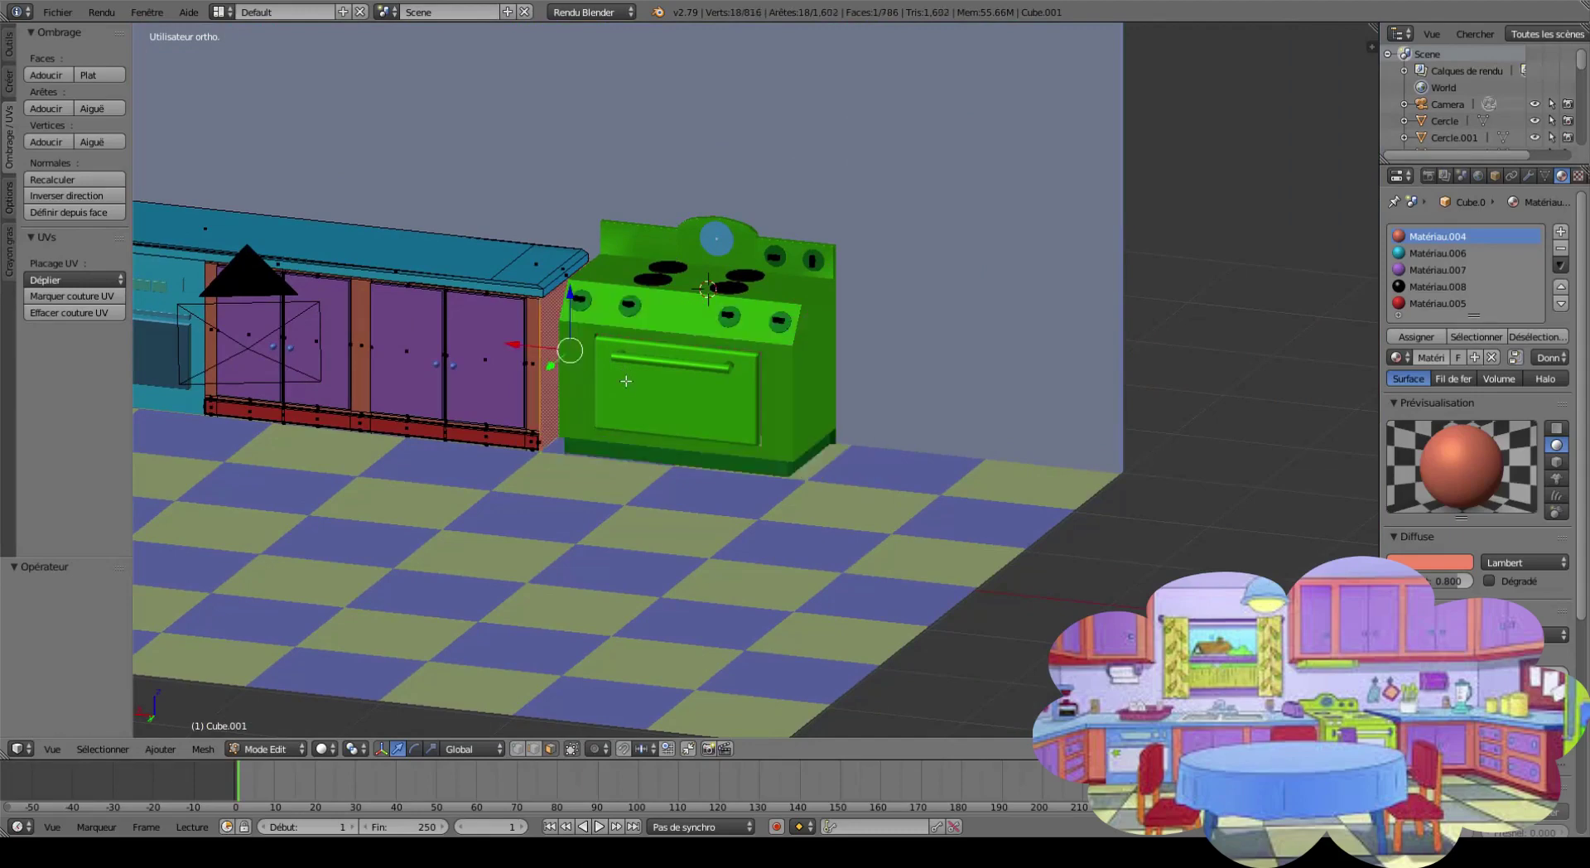
Return to Object Mode and hide the stove body and door to clear the counter spot.
click(266, 748)
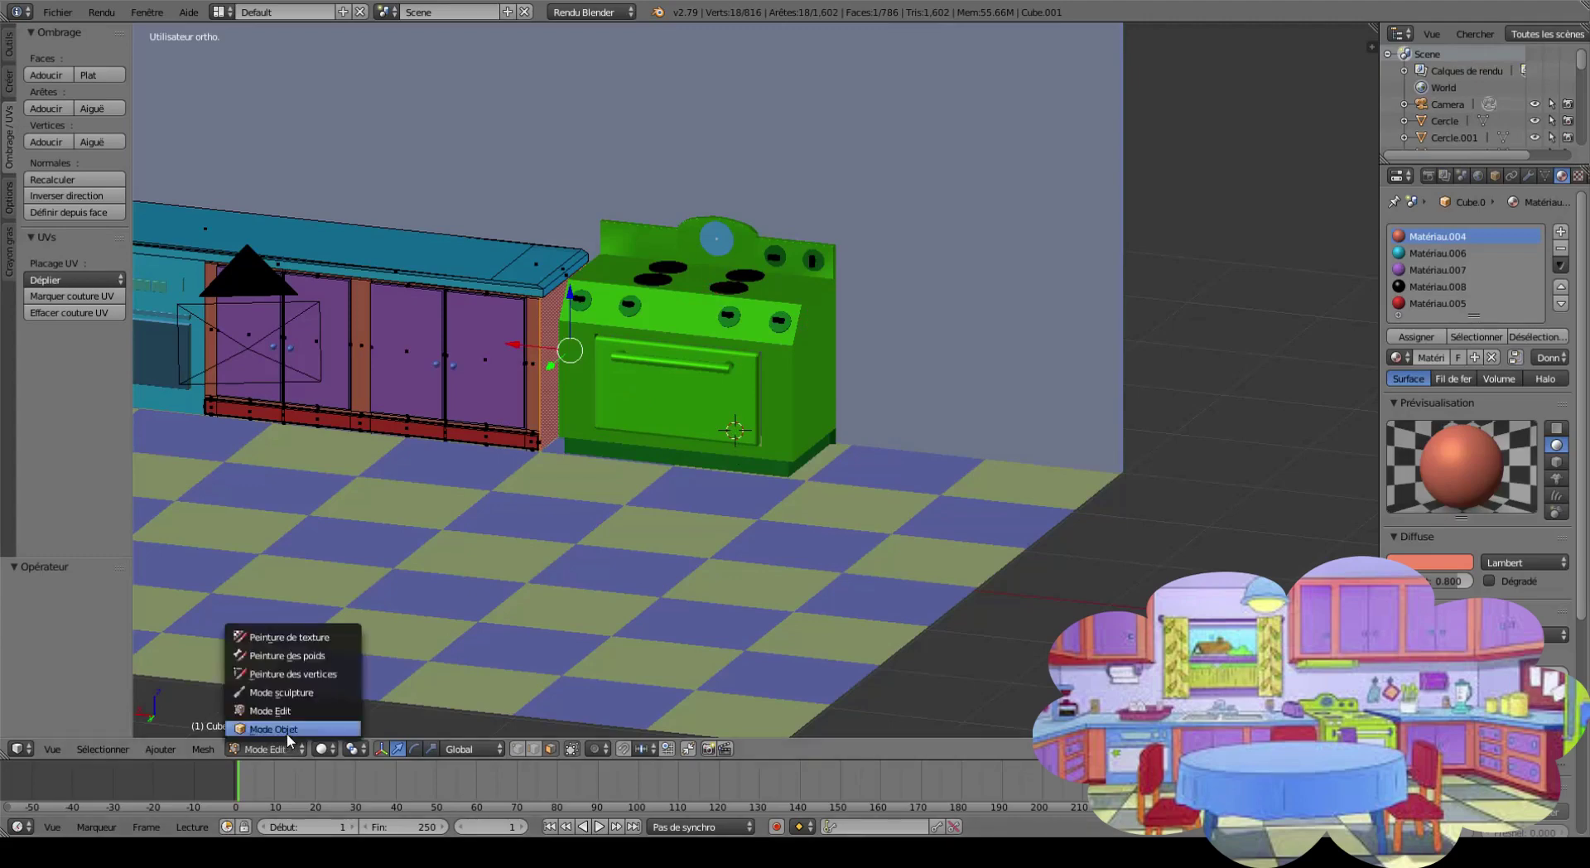
click(257, 733)
key(h)
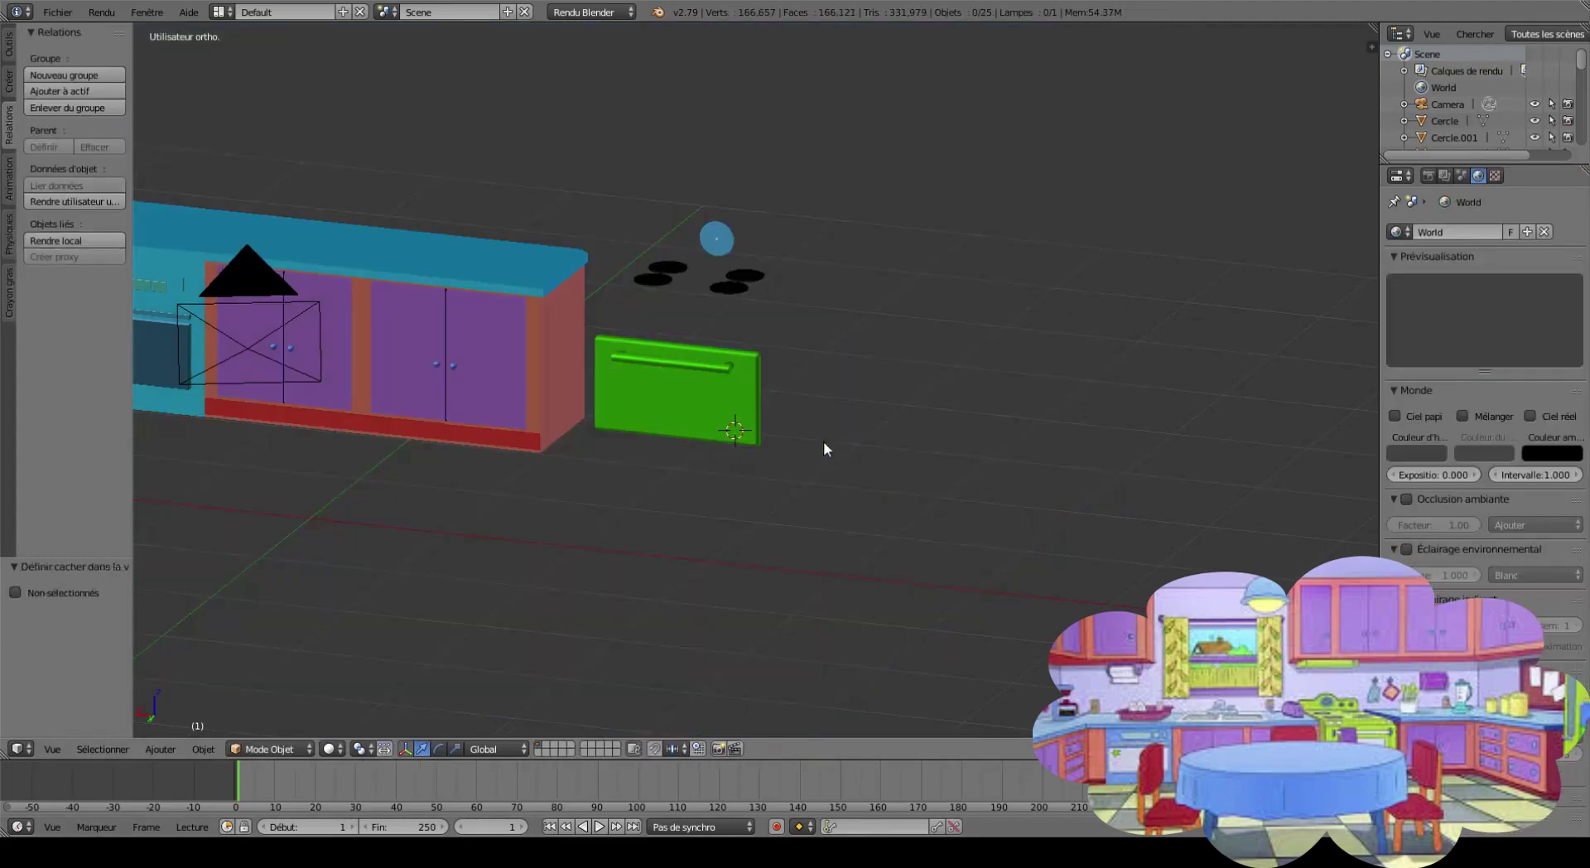
key(alt+h)
click(758, 369)
key(h)
click(704, 363)
key(h)
middle_drag(831, 393, 610, 361)
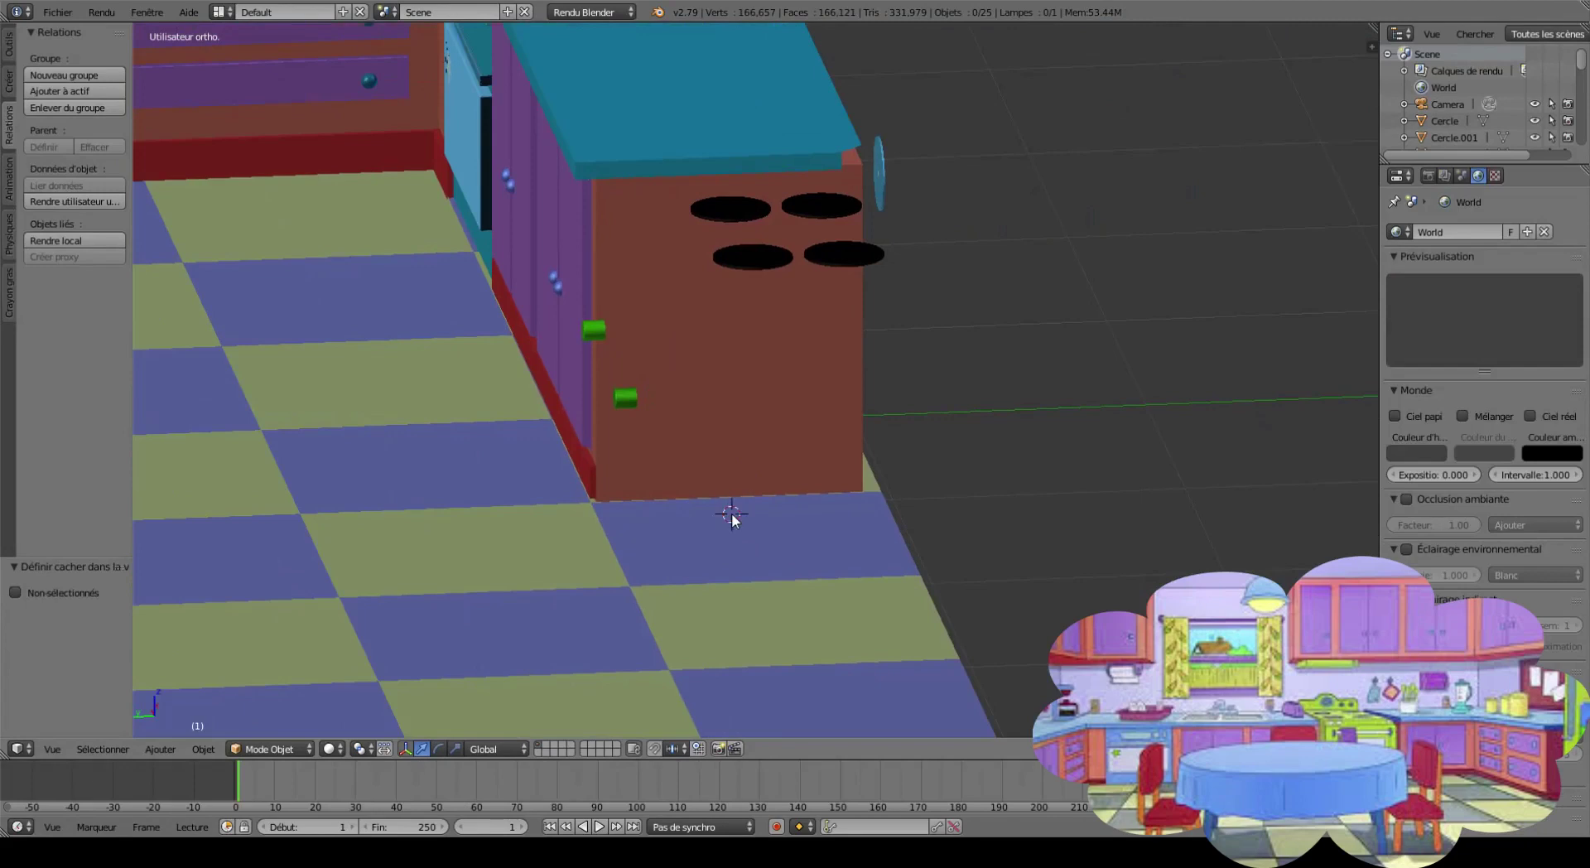
Add a cube, scale it down and lift it onto the floor.
click(176, 745)
click(298, 588)
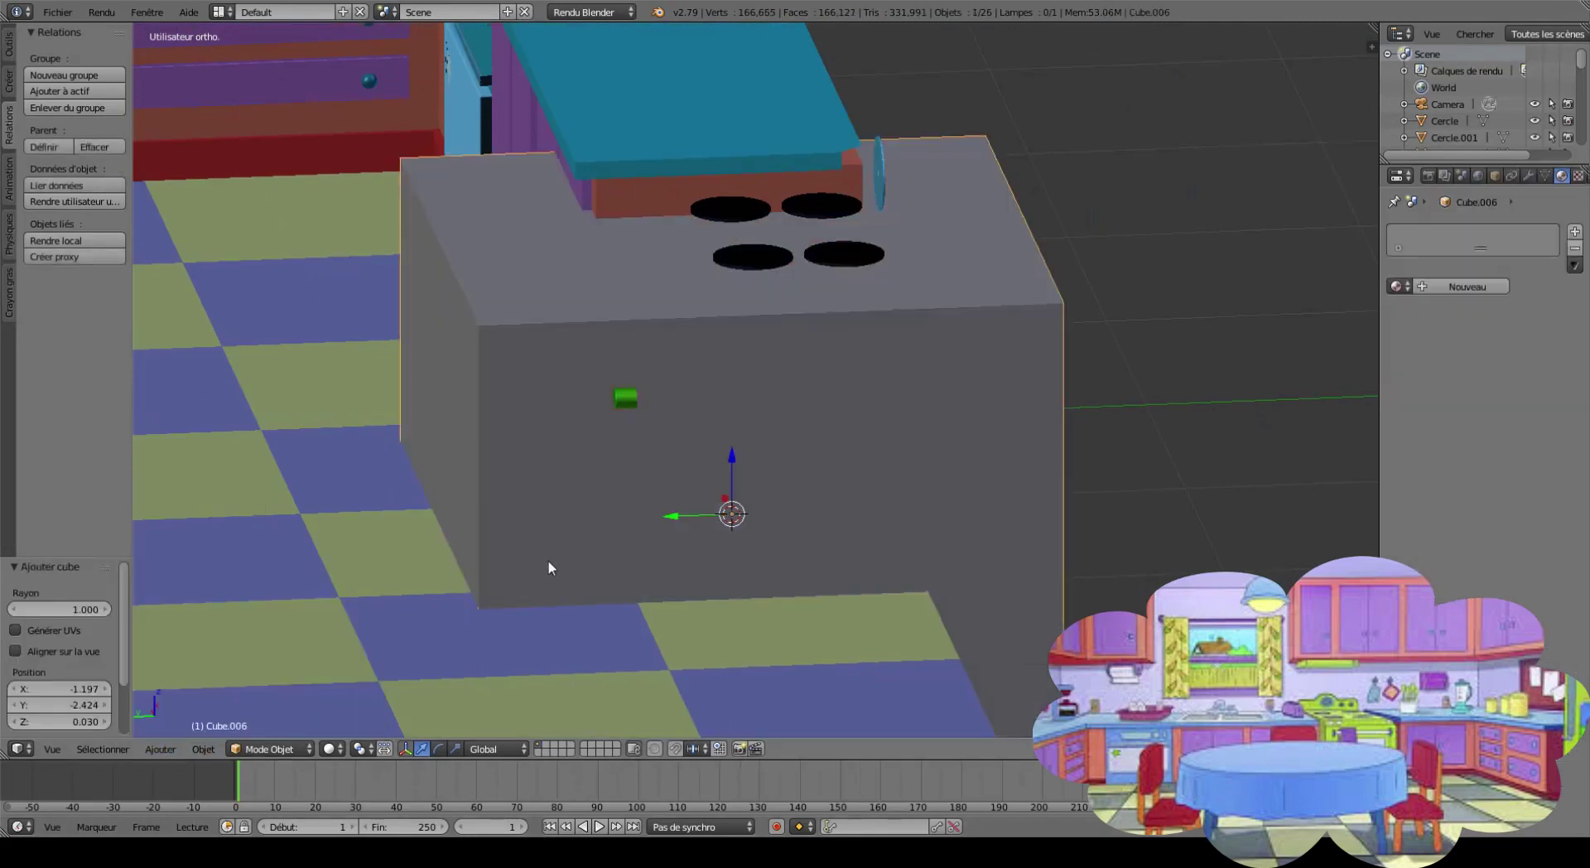
key(s)
click(654, 542)
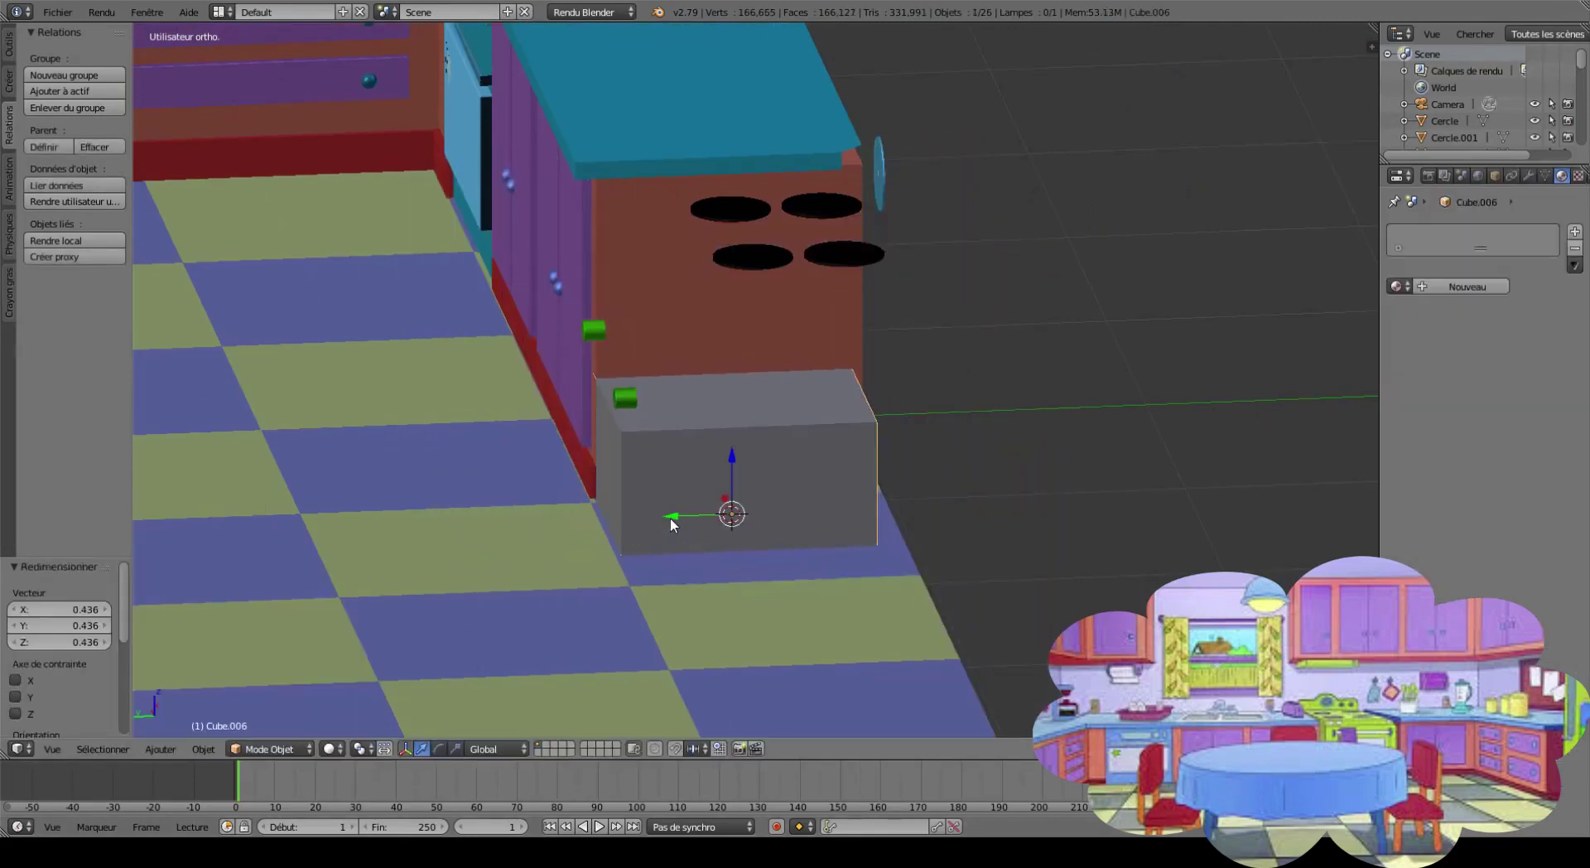
key(s)
click(674, 514)
key(g)
key(y)
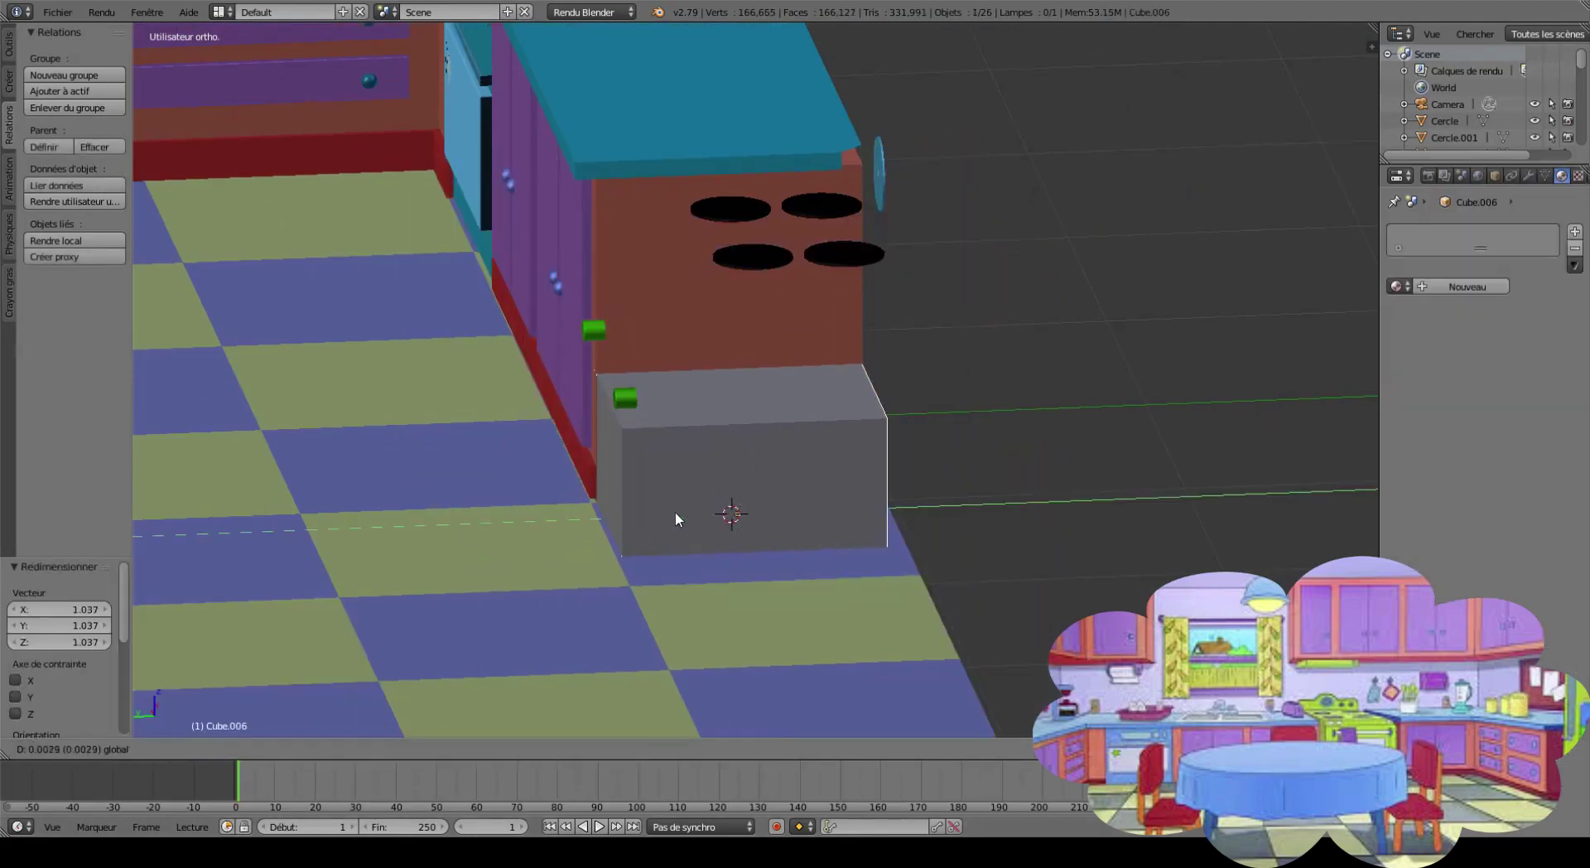
click(674, 512)
middle_drag(675, 511, 507, 524)
key(g)
click(487, 407)
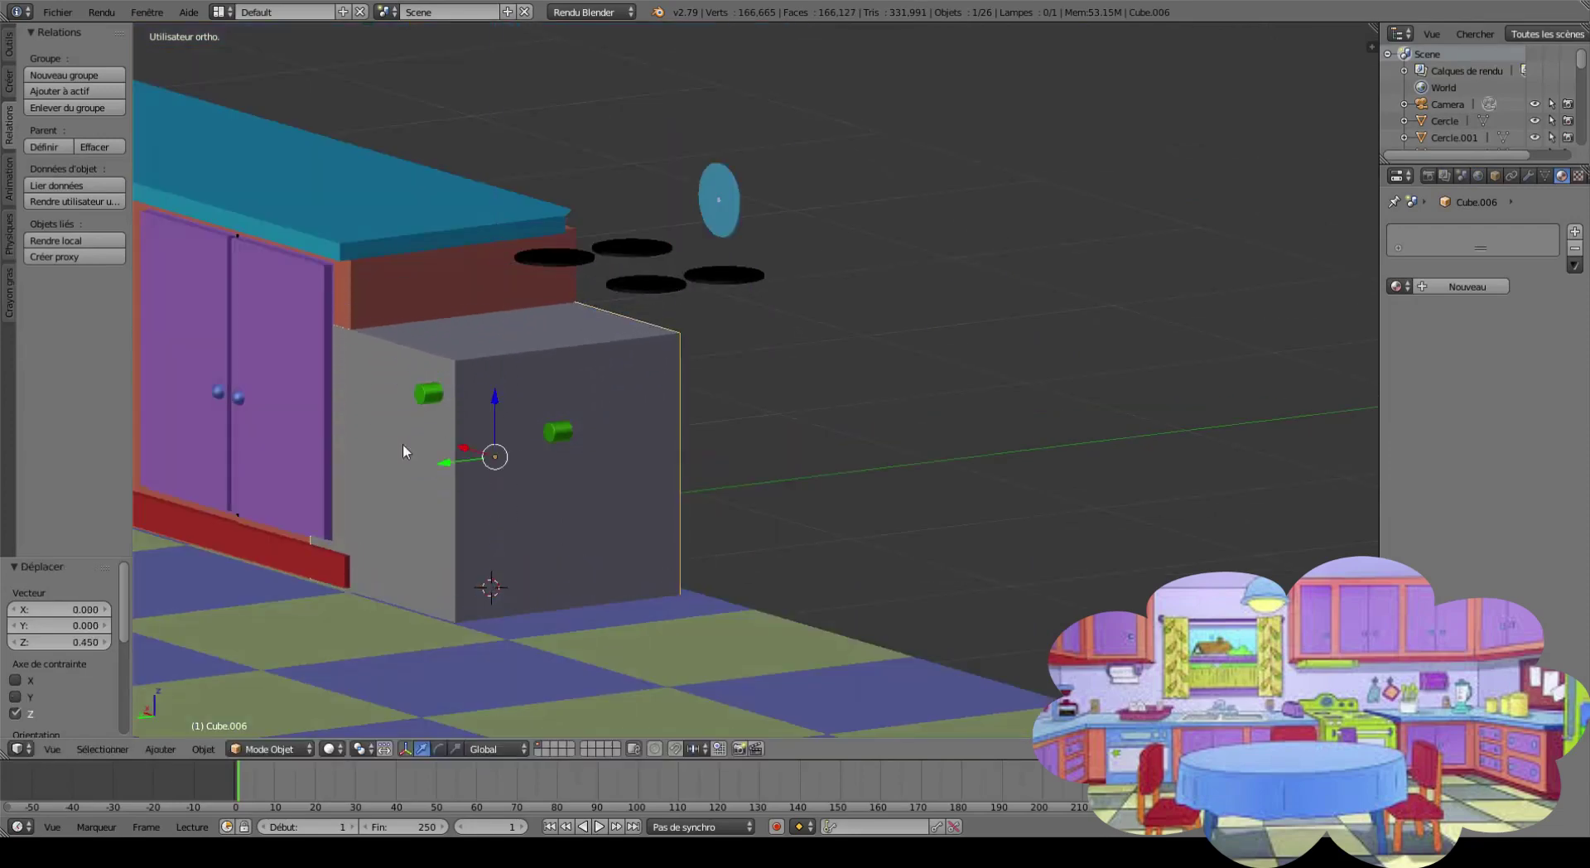
middle_drag(403, 444, 585, 409)
Raise the cube's top face to stove height and loop-cut a thin strip near the top.
key(Tab)
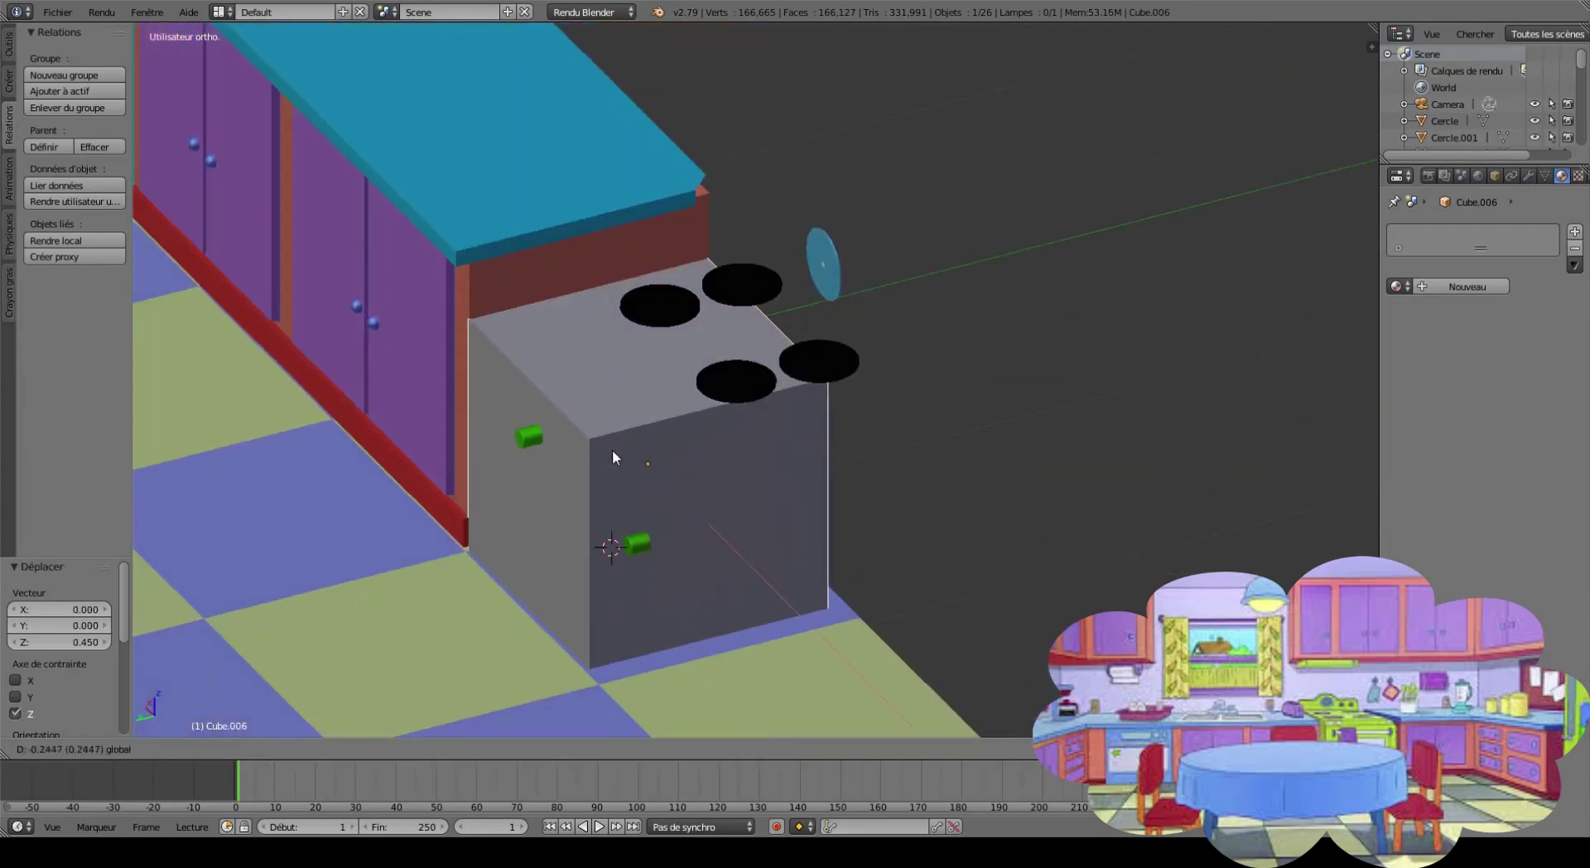
right_click(628, 371)
key(g)
key(z)
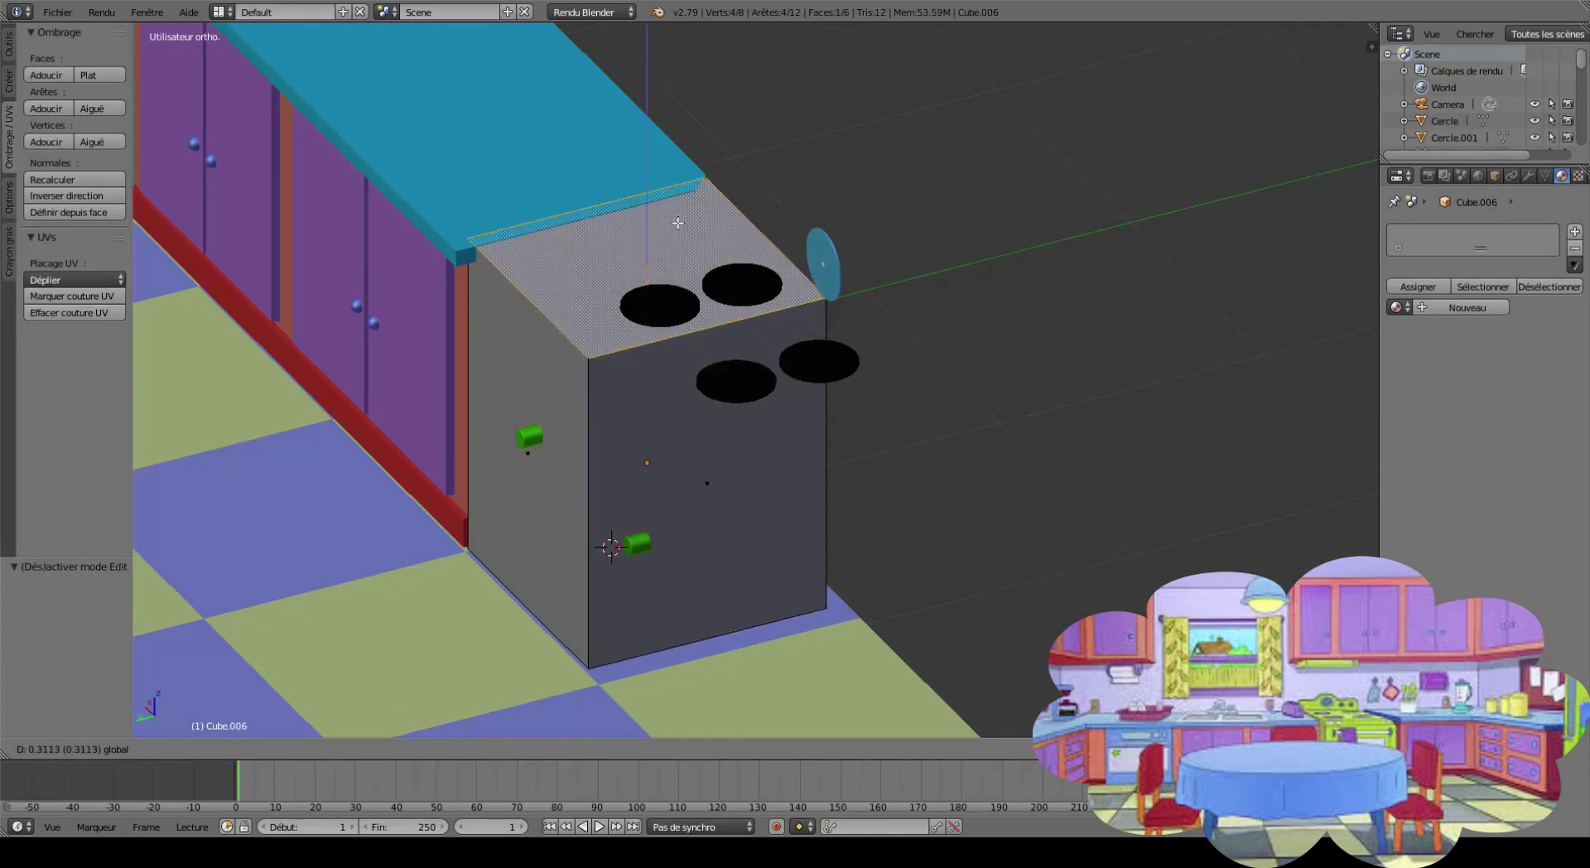
click(678, 222)
key(ctrl+r)
click(617, 328)
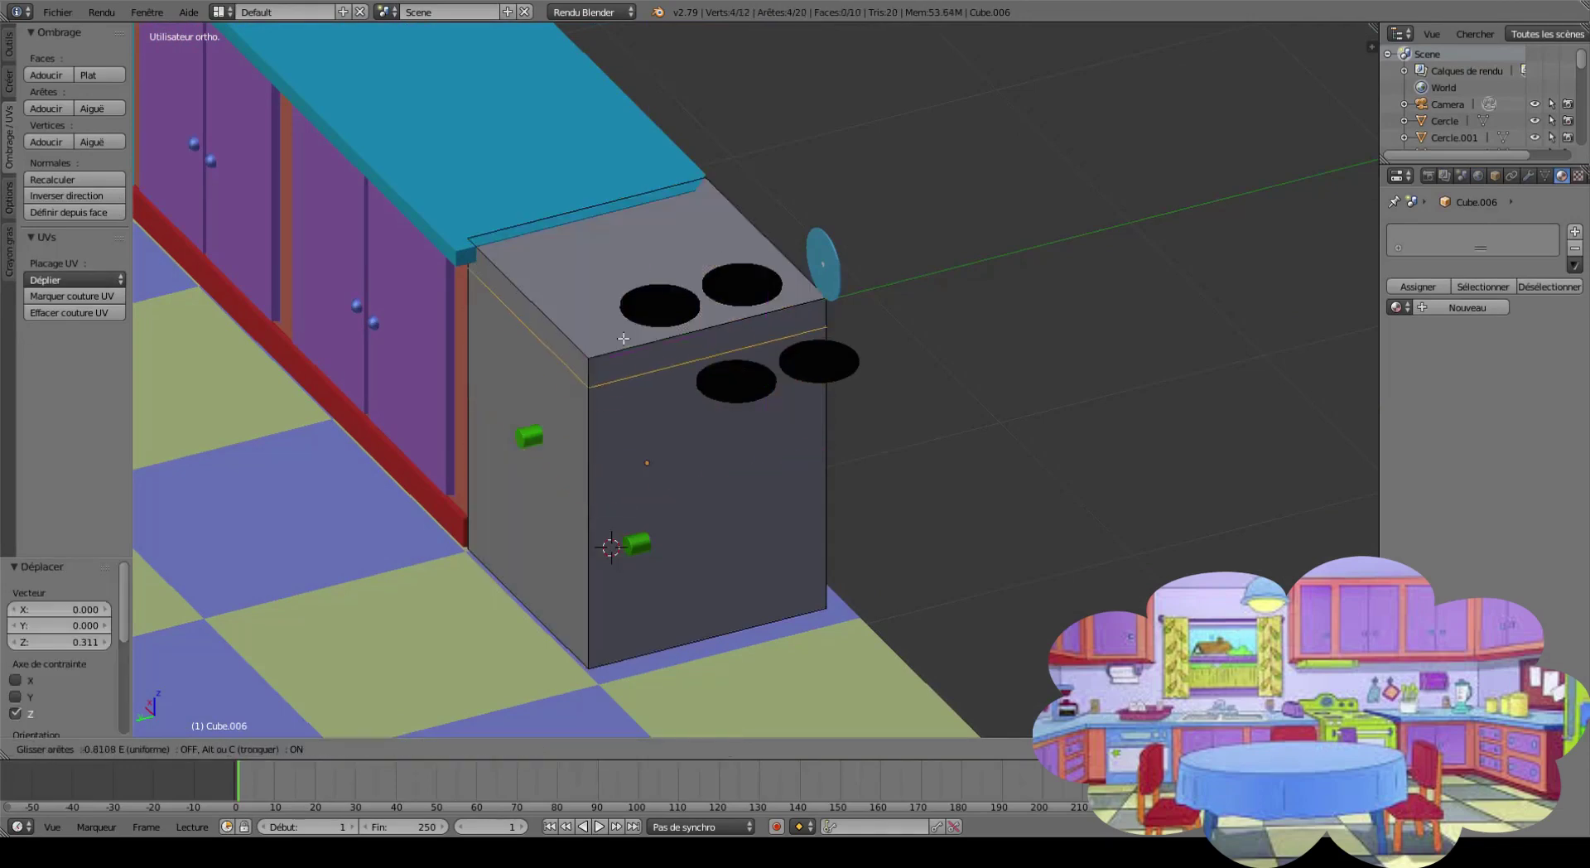
click(640, 323)
In front view, unhide everything and slide the grey cube against the stove's right side.
click(266, 748)
click(310, 728)
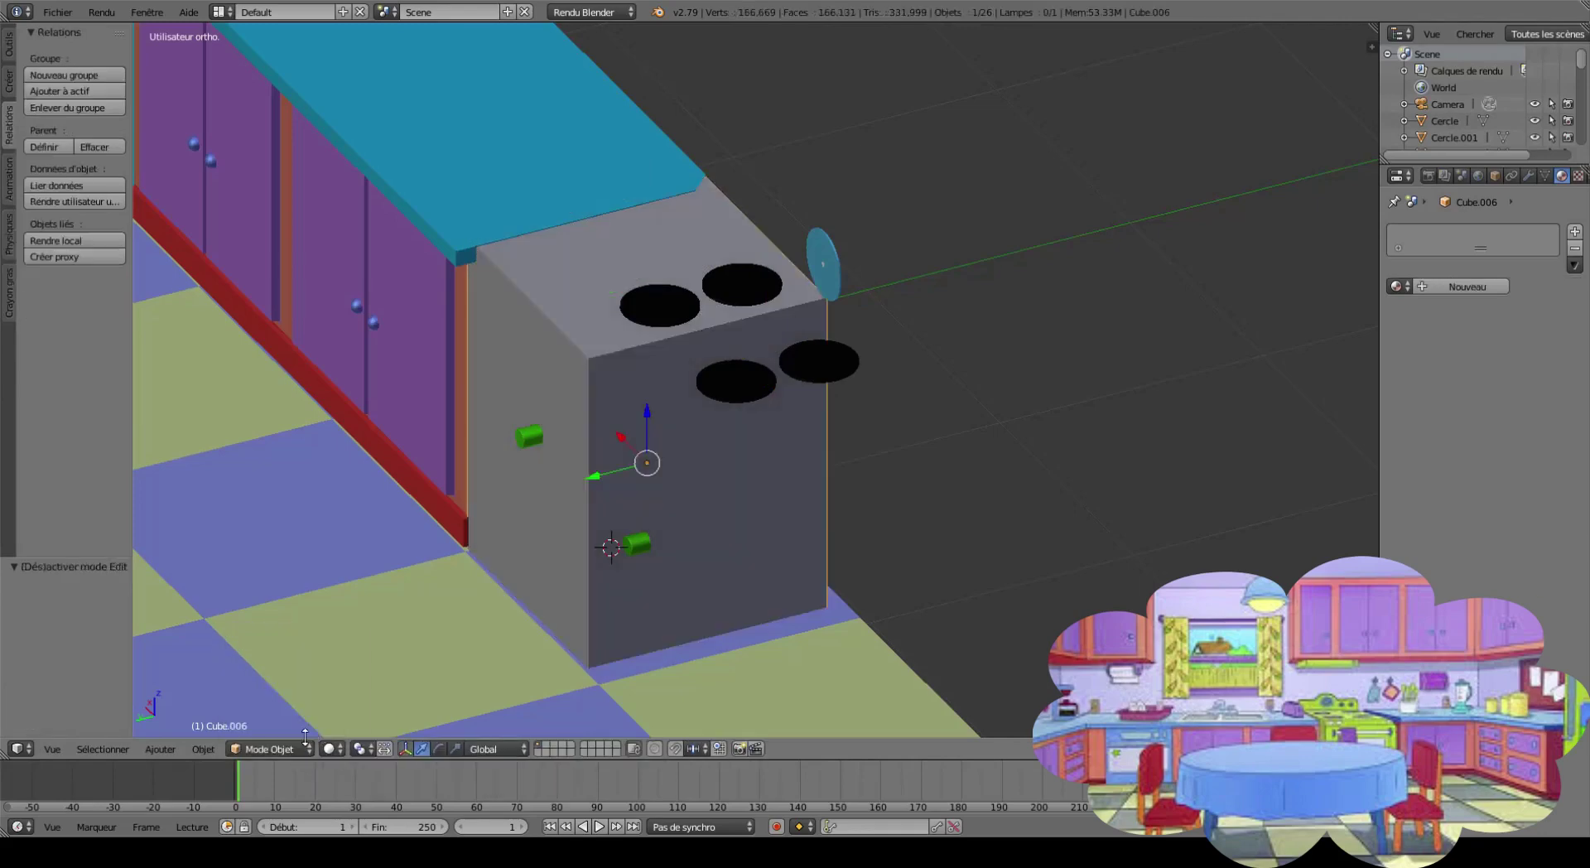
key(Tab)
key(KP_1)
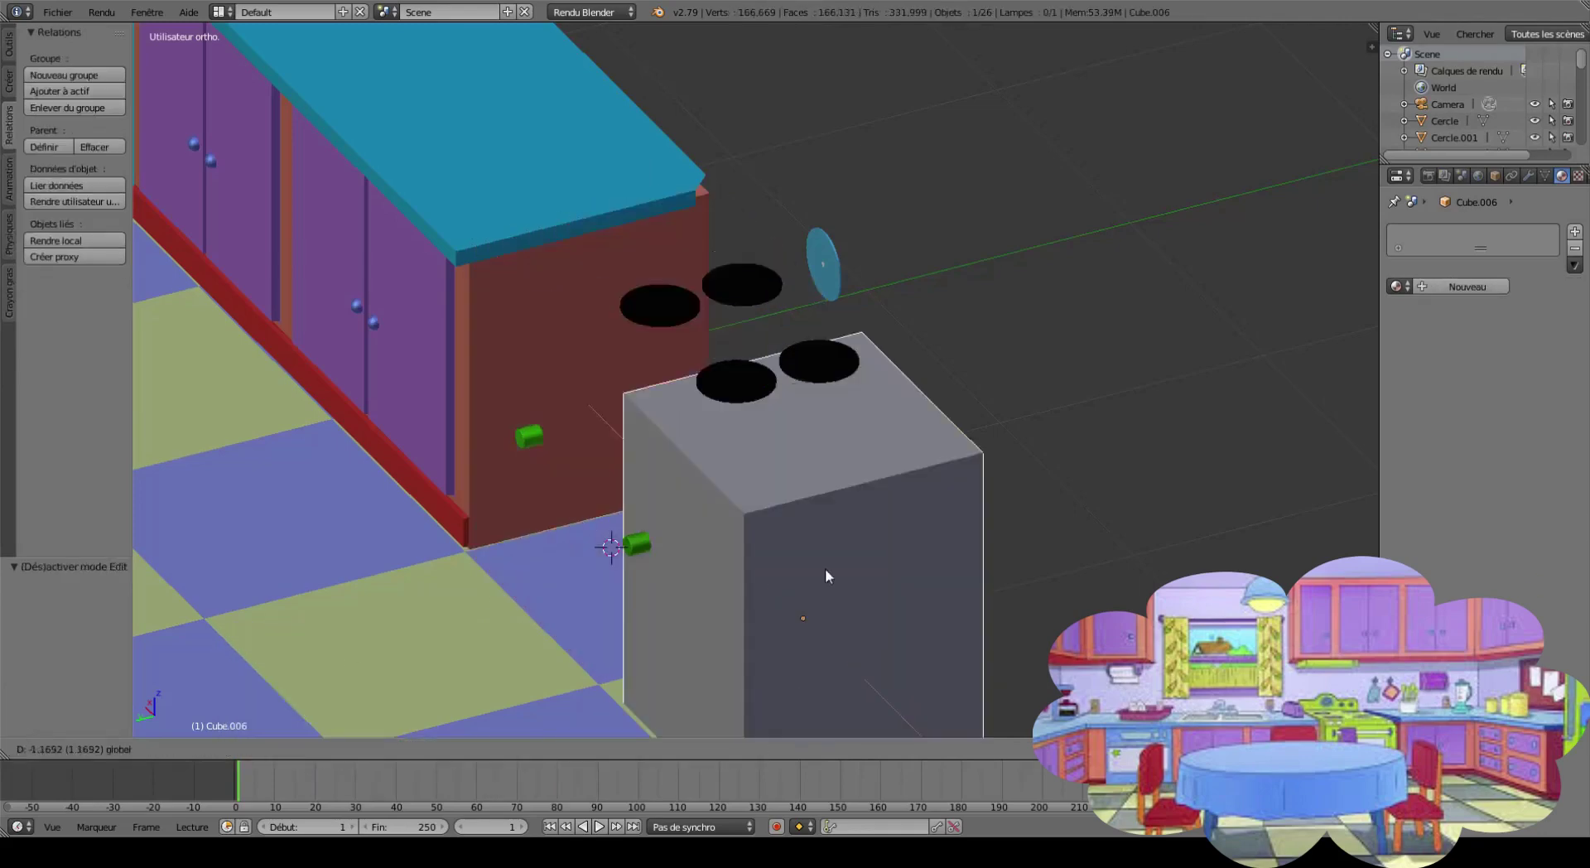
key(Tab)
mouse_move(676, 555)
mouse_down()
mouse_move(812, 559)
mouse_move(844, 602)
mouse_up()
key(alt+h)
right_click(841, 570)
mouse_move(844, 602)
middle_down()
mouse_move(926, 613)
mouse_move(831, 595)
middle_up()
Lengthen the grey block along X by moving its end faces.
scroll(832, 603, down, 2)
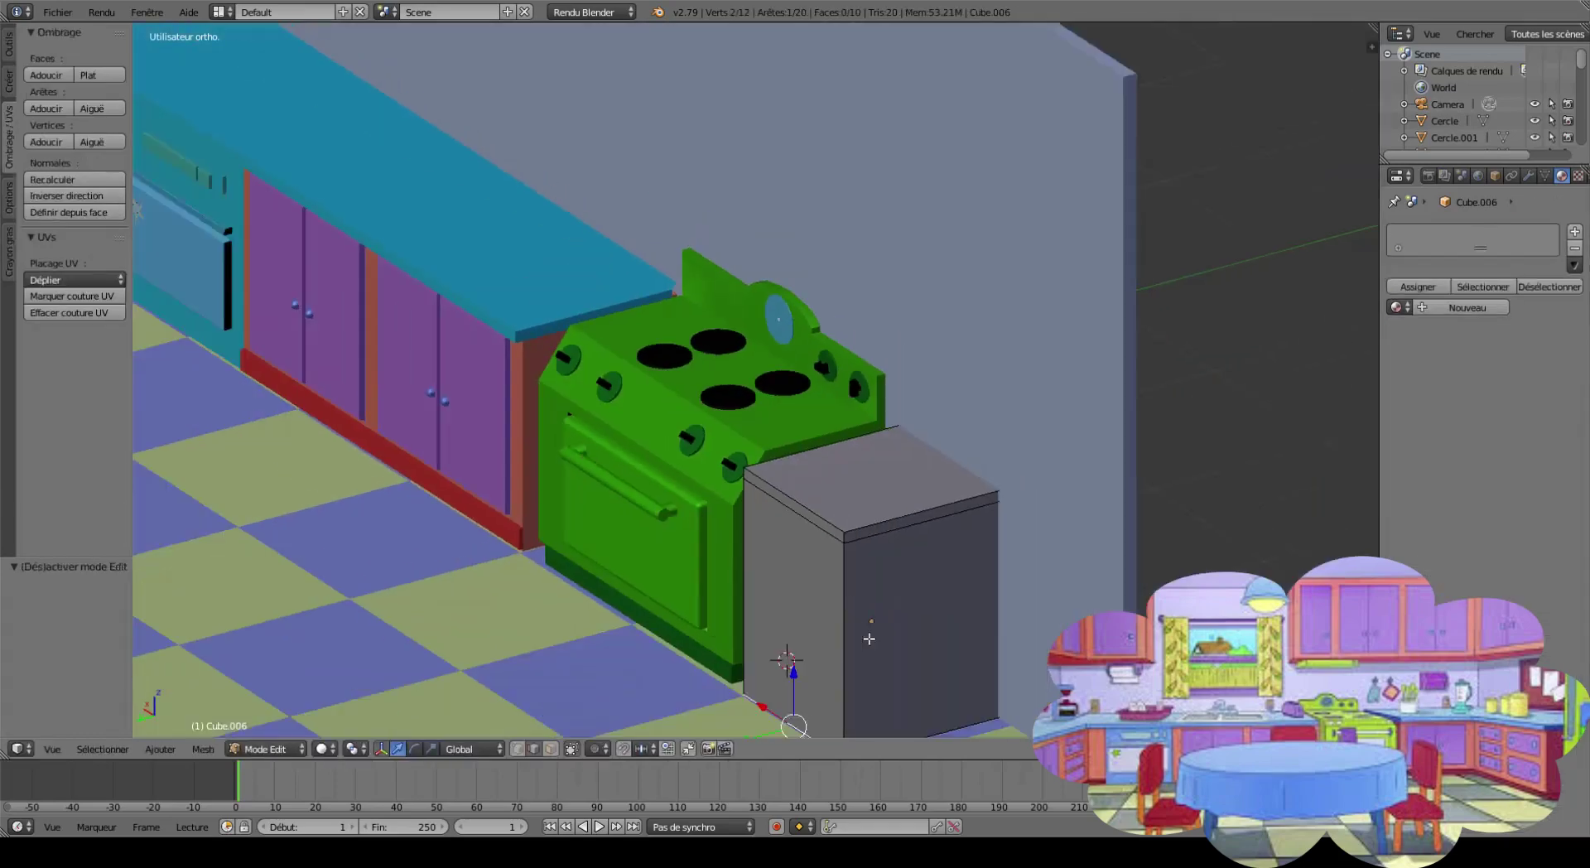
scroll(774, 415, up, 4)
scroll(788, 373, up, 2)
key(Tab)
ctrl+right_click(818, 186)
key(g)
key(x)
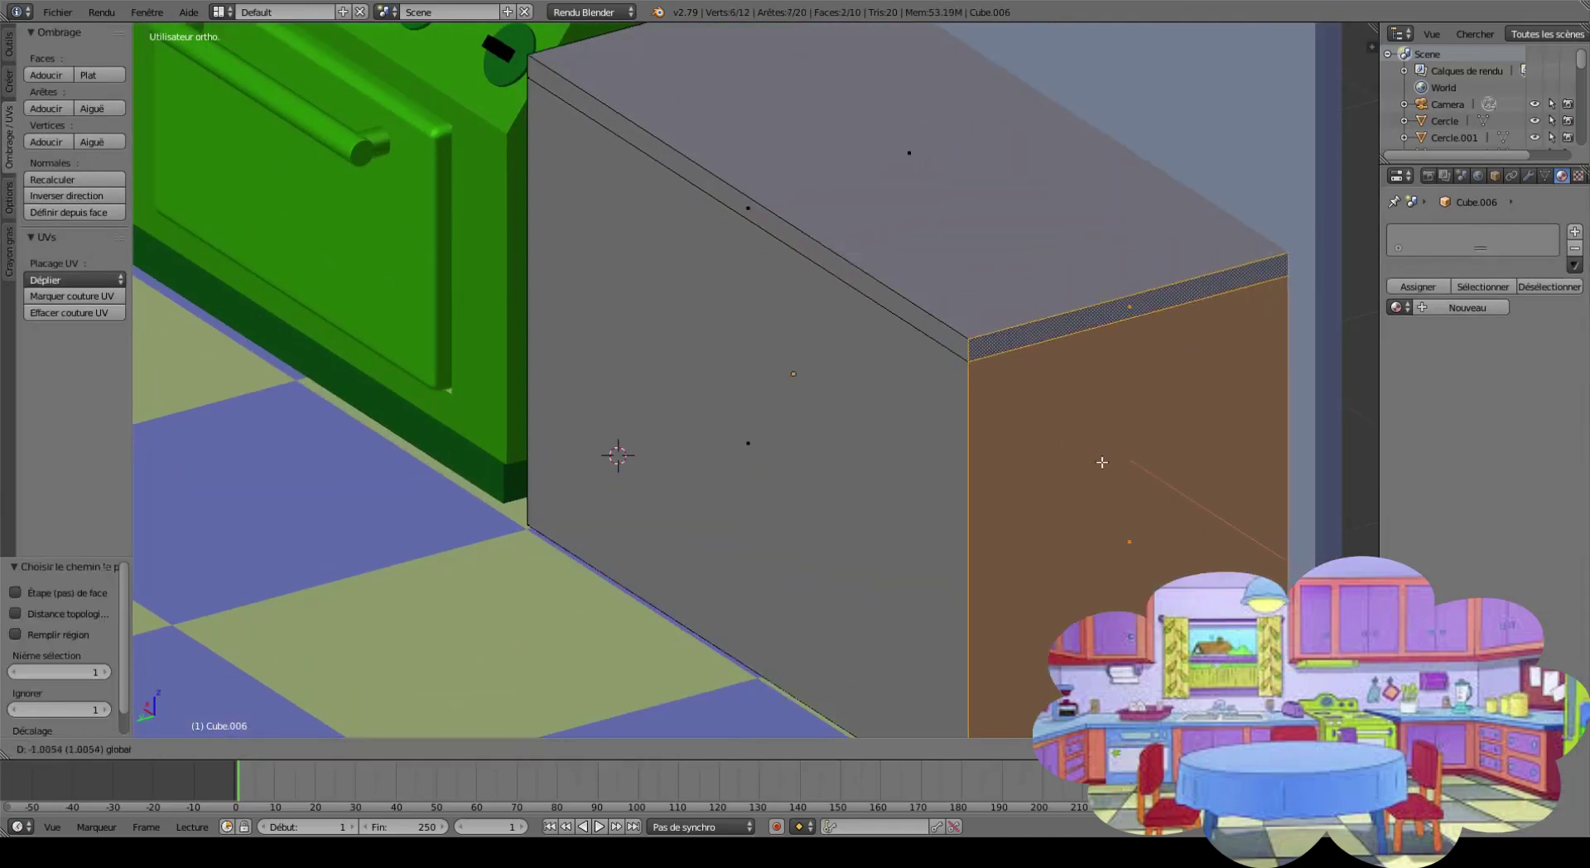
click(1121, 468)
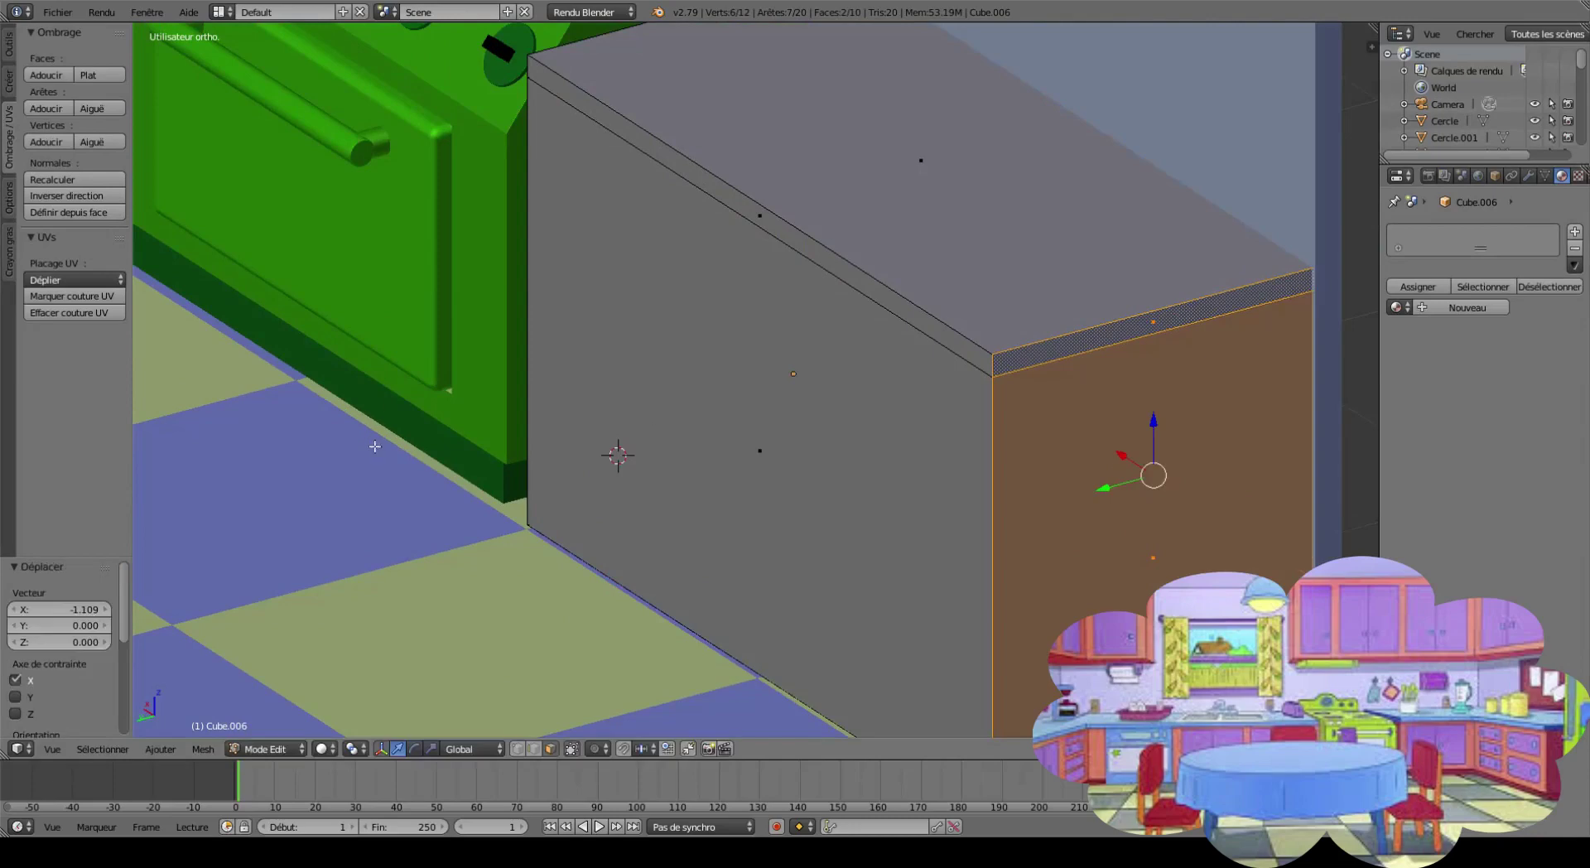
Add a vertical edge loop across the block and slide it to the right.
scroll(375, 446, down, 3)
scroll(580, 461, down, 2)
middle_drag(762, 539, 878, 464)
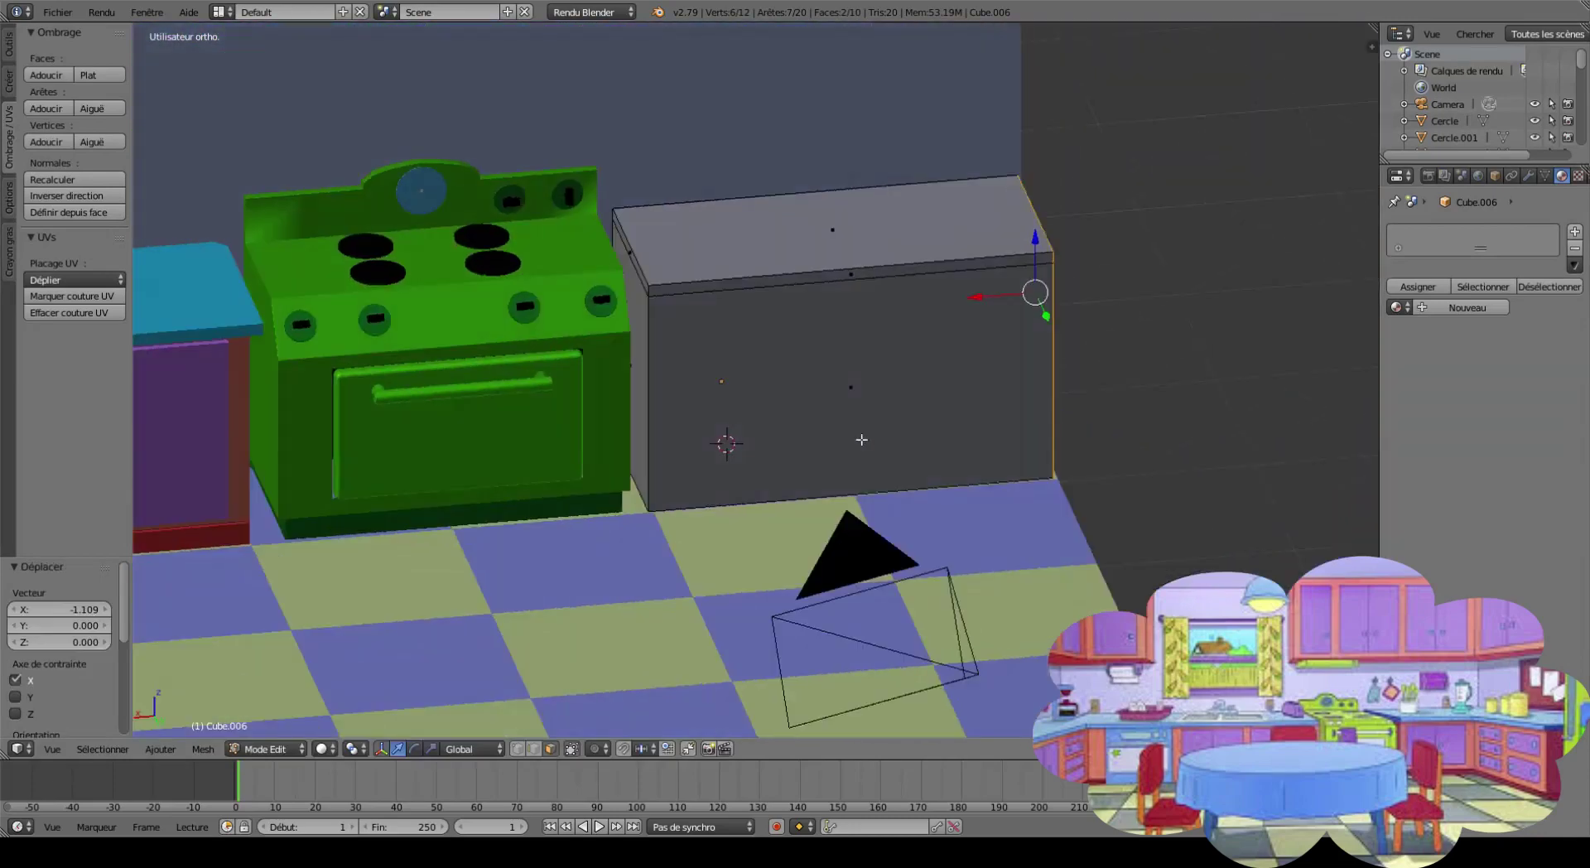
right_click(887, 464)
key(ctrl+r)
click(898, 487)
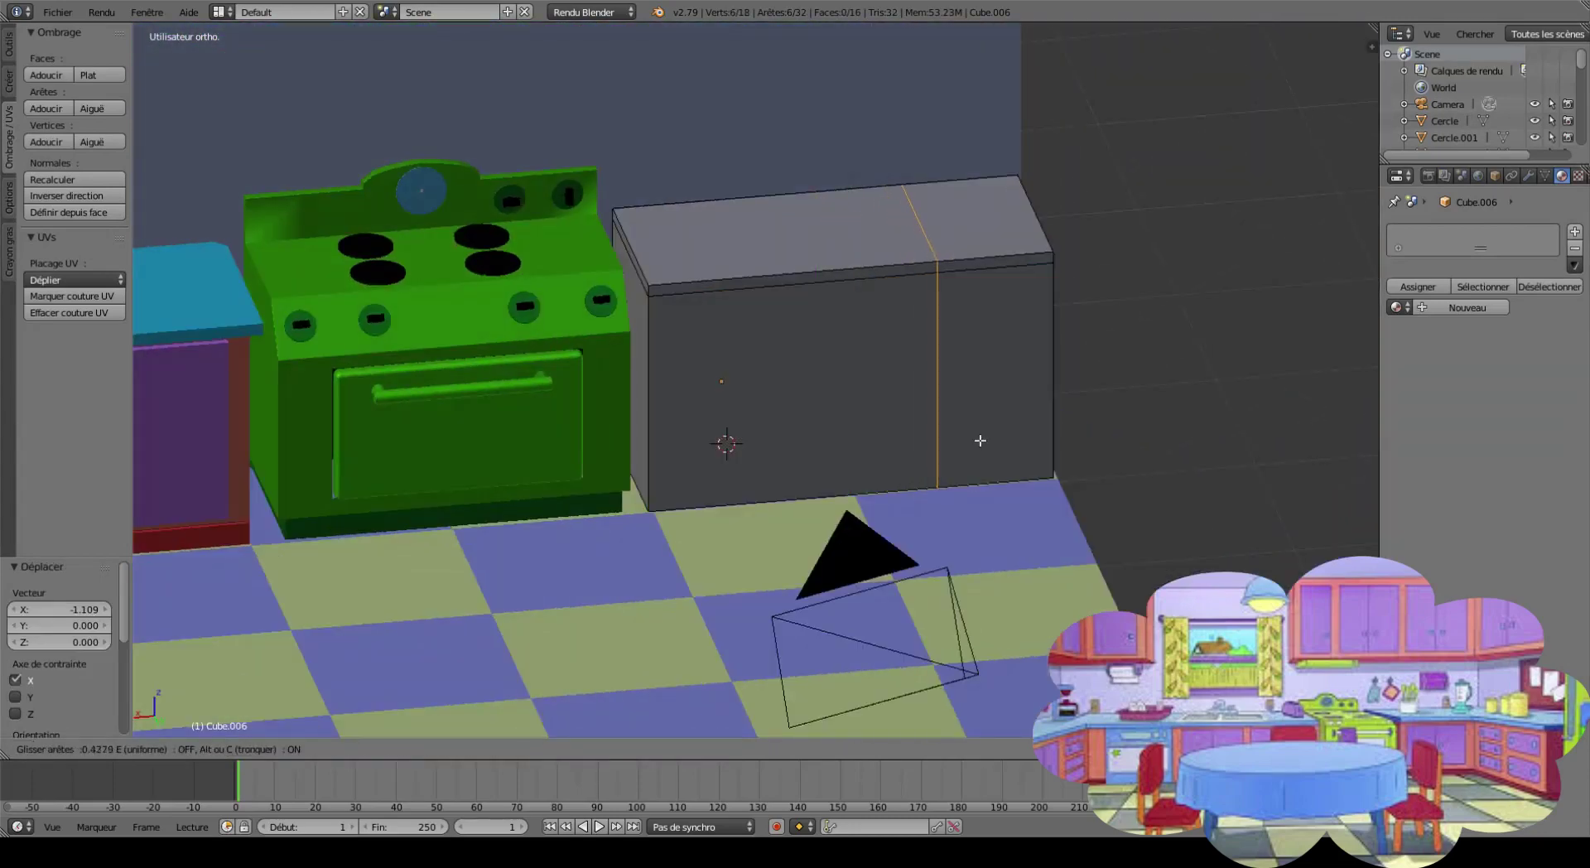
click(965, 443)
scroll(965, 443, down, 2)
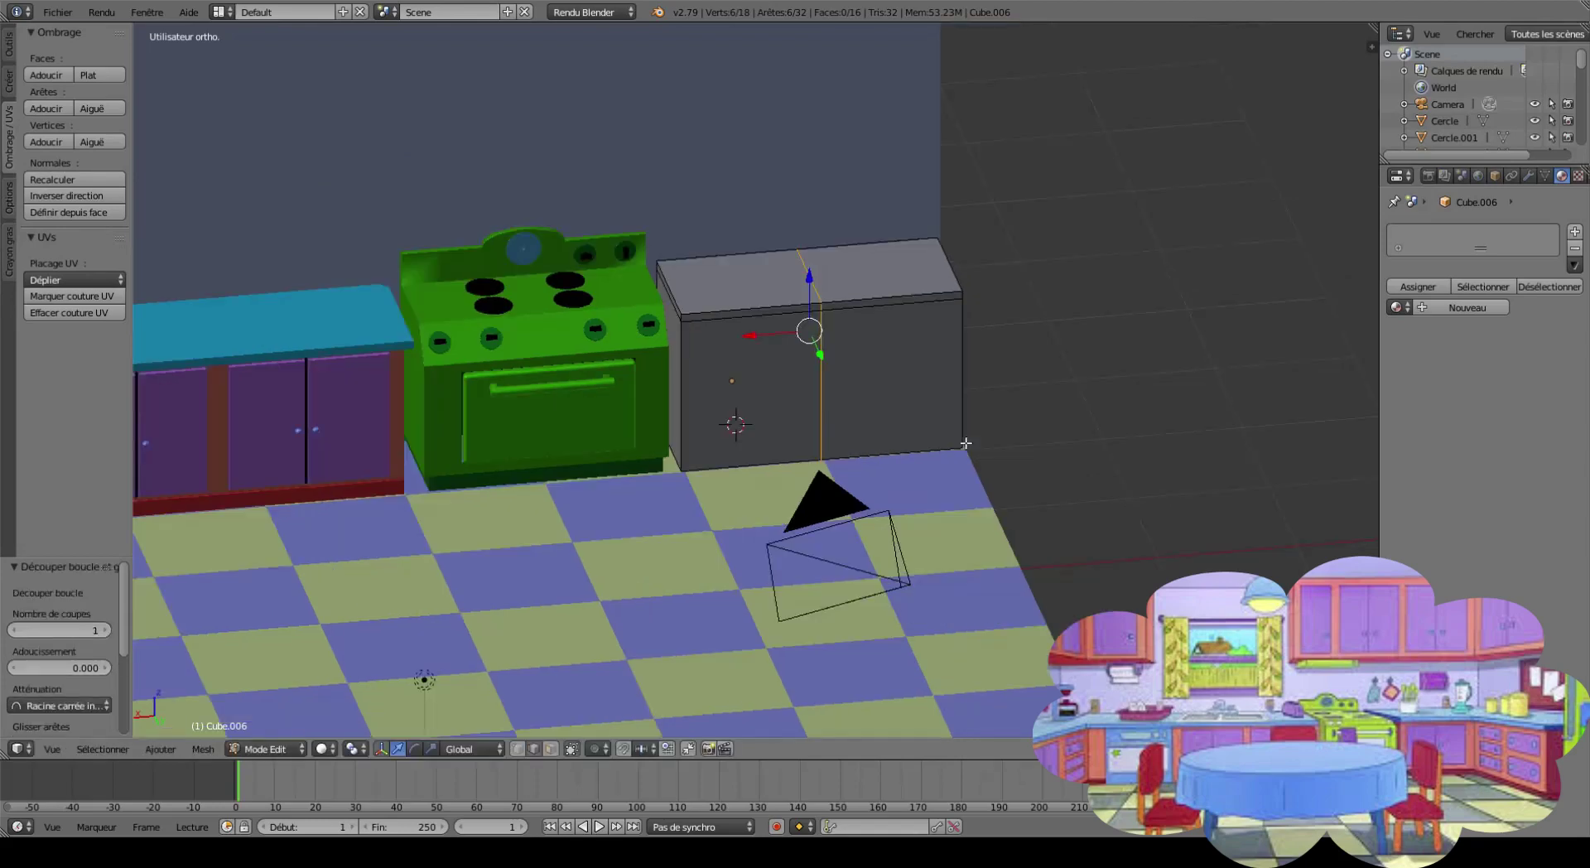
mouse_move(756, 335)
mouse_down()
mouse_move(797, 332)
mouse_move(790, 384)
mouse_up()
scroll(846, 403, up, 2)
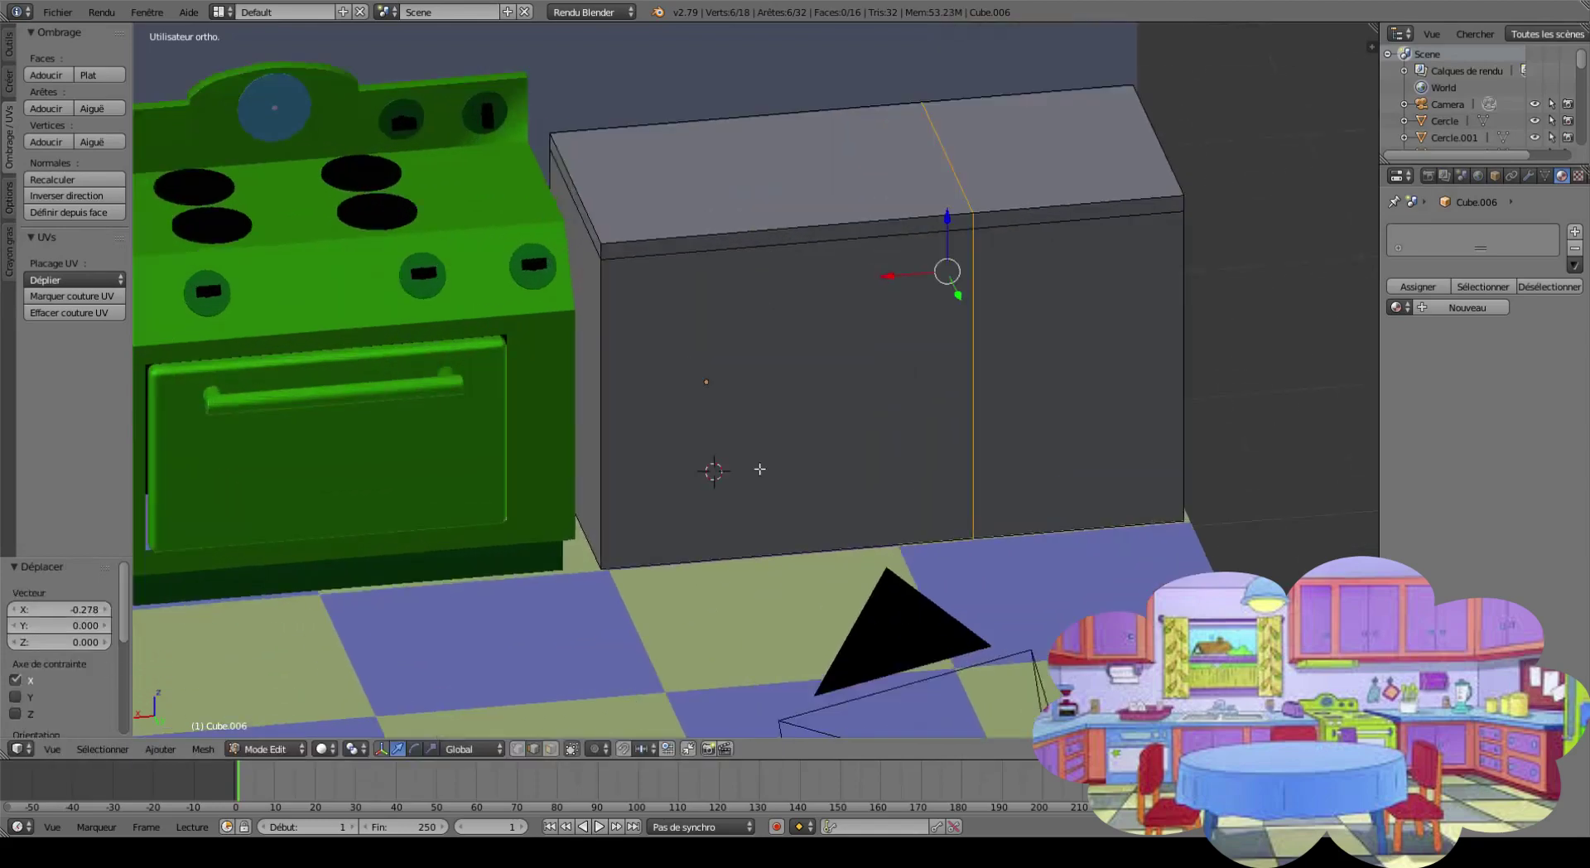
scroll(809, 440, up, 1)
scroll(814, 503, up, 1)
Extrude the block's end face and extend it forward along Y into an L shape.
right_click(1080, 474)
middle_drag(1080, 474, 1036, 205)
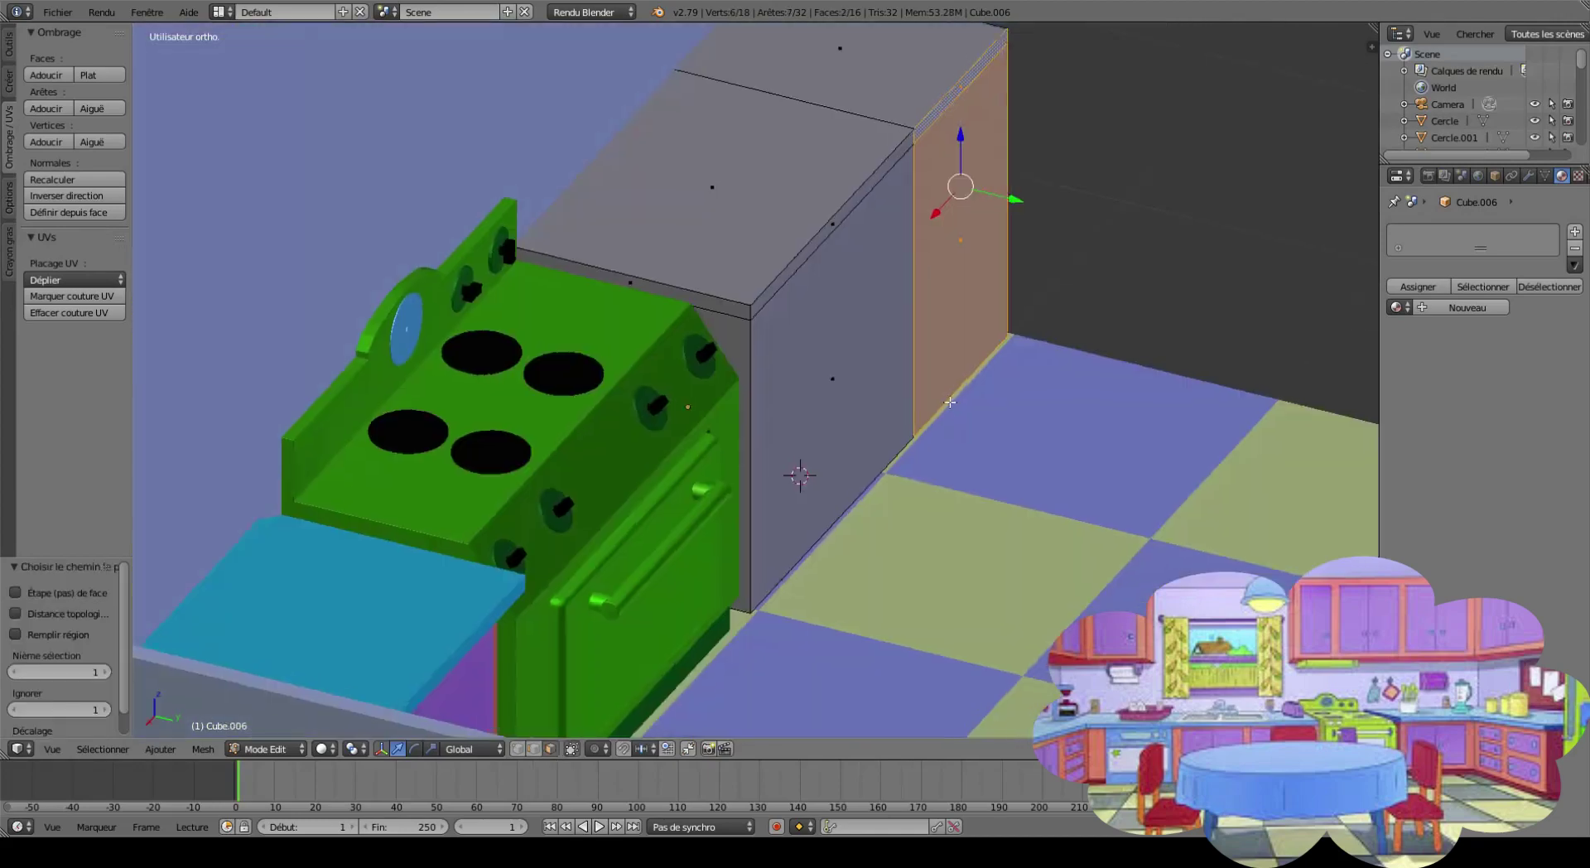
key(e)
click(1138, 360)
scroll(1139, 359, down, 3)
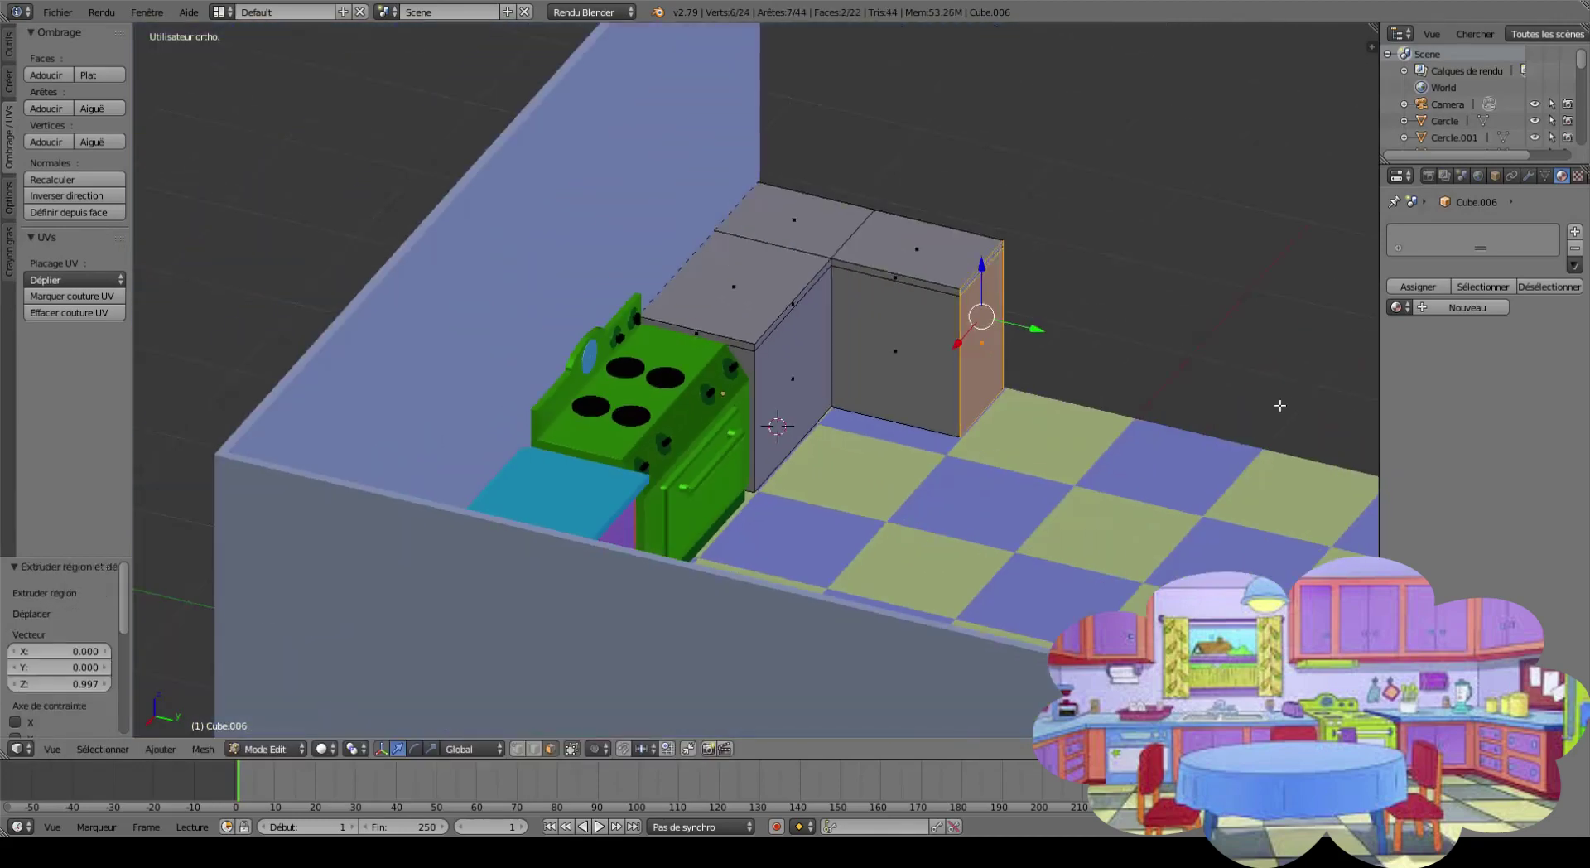
mouse_move(1138, 360)
shift+middle_down()
mouse_move(748, 306)
mouse_move(712, 348)
shift+middle_up()
key(g)
key(y)
click(726, 297)
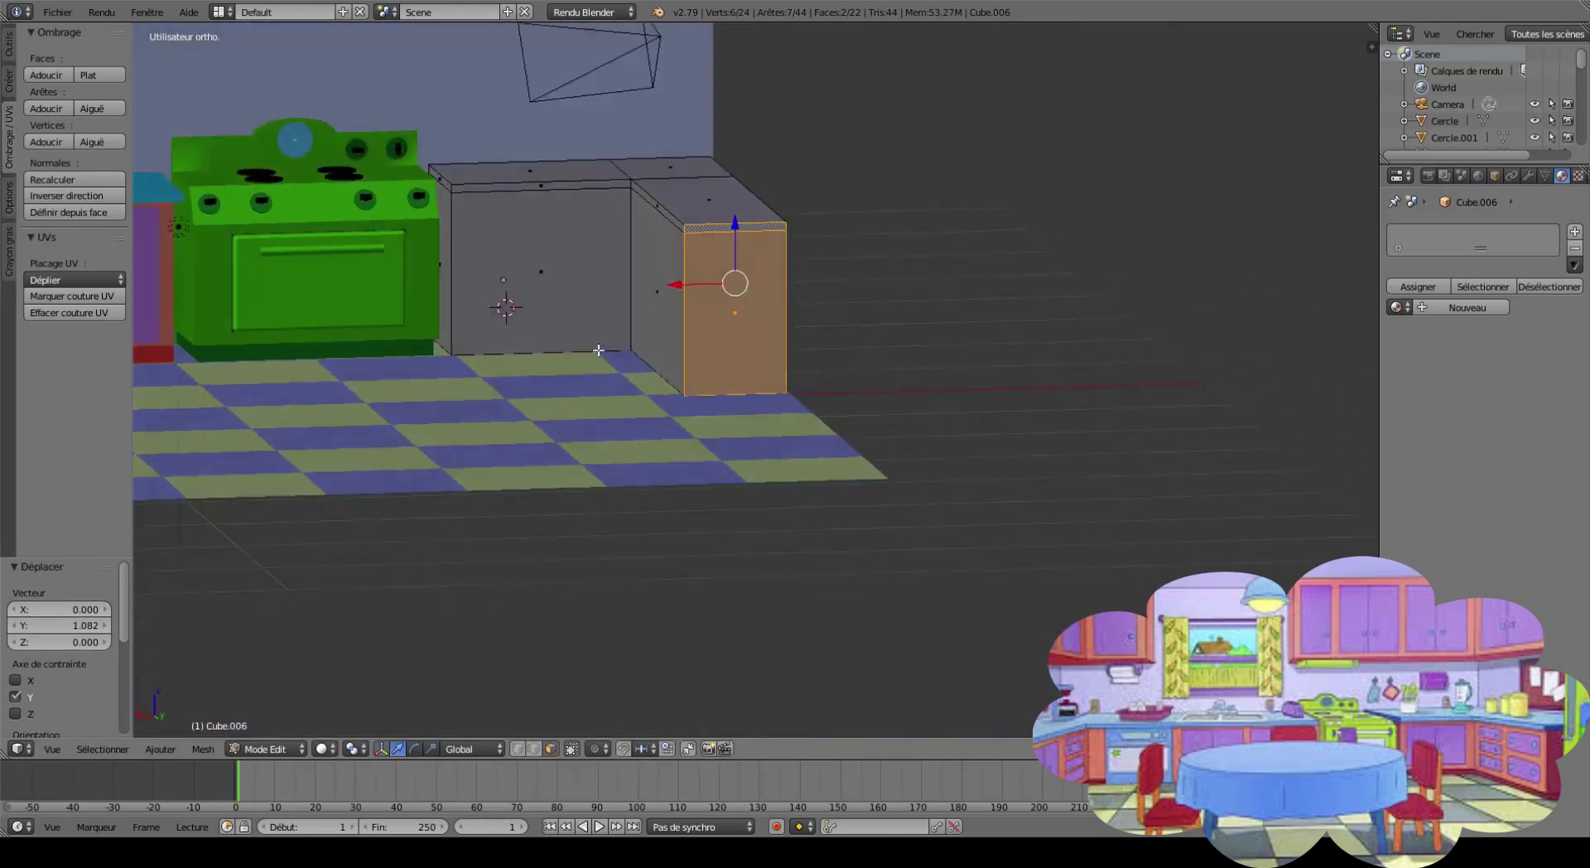
Loop-cut around the counter and slide the loop near its bottom.
scroll(663, 464, up, 2)
right_click(575, 493)
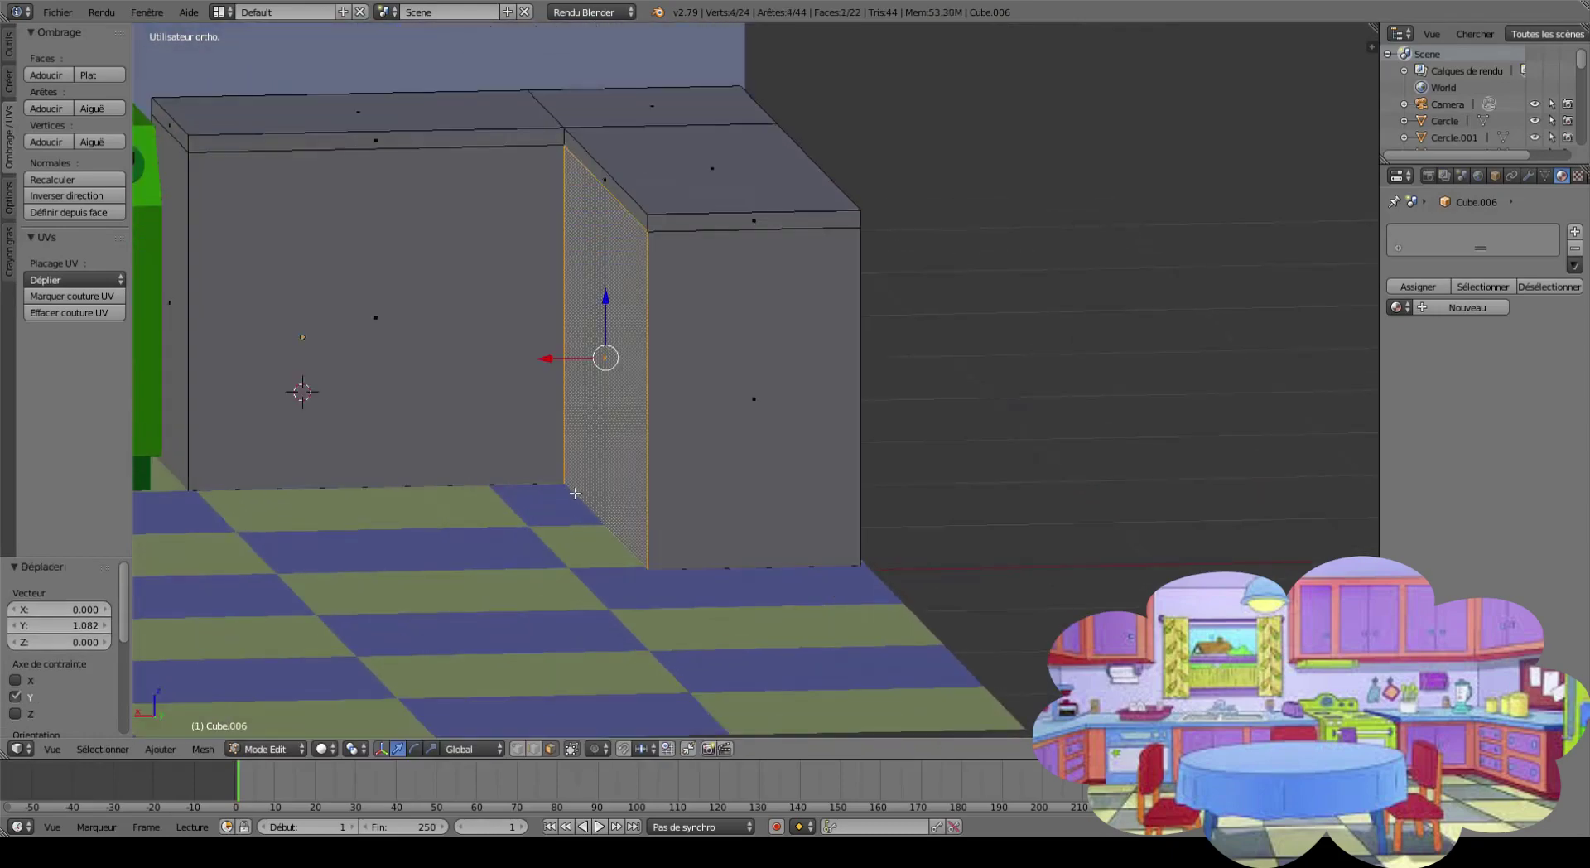
click(671, 448)
click(621, 593)
Raise the counter's base loop slightly, by 0.02.
middle_drag(621, 593, 998, 463)
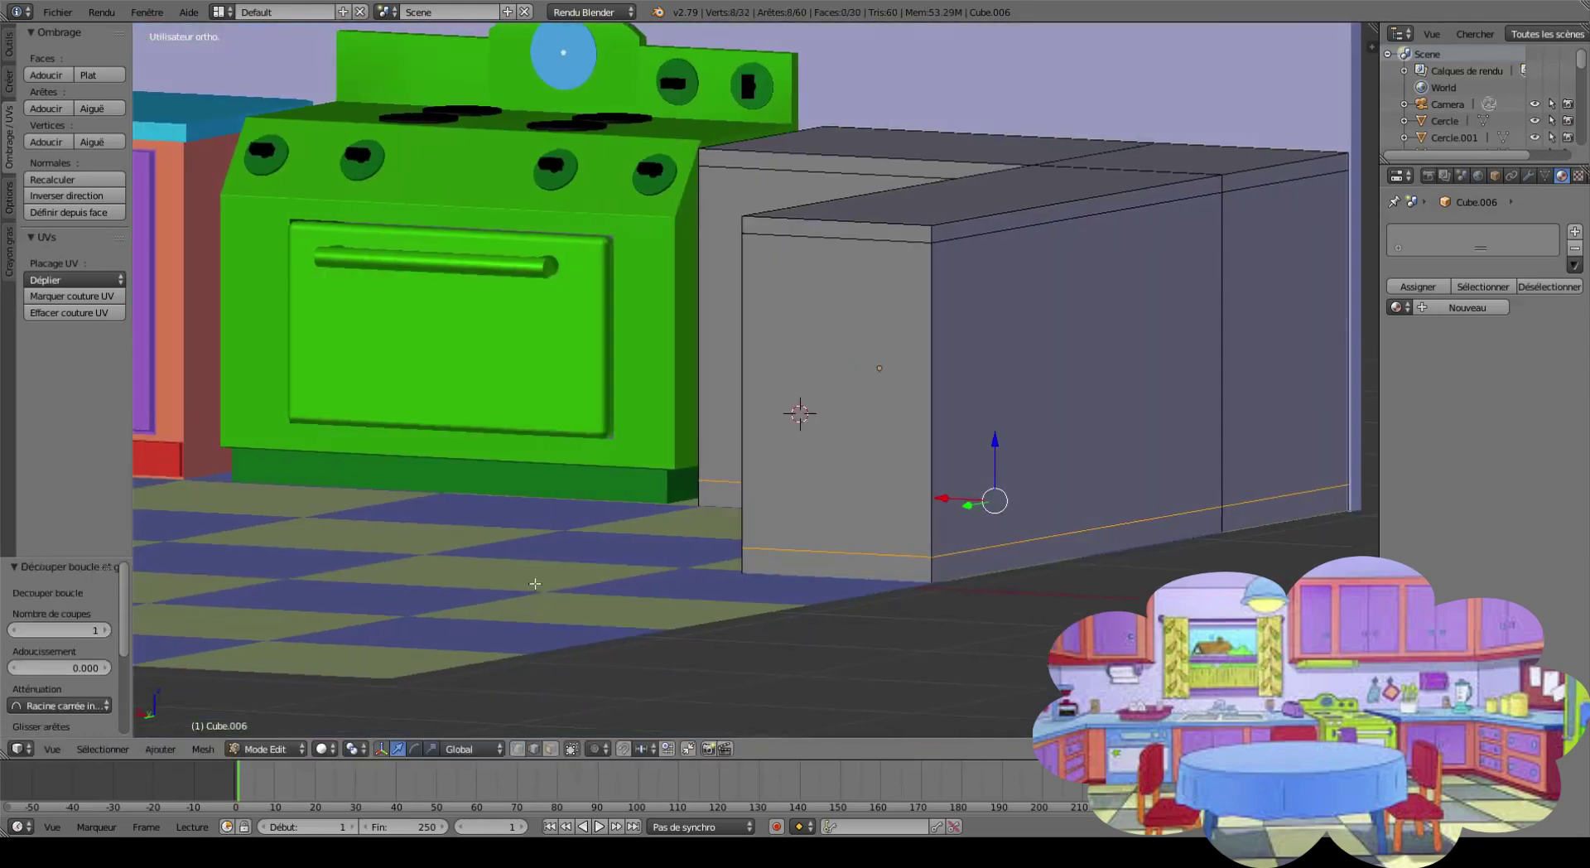
click(998, 463)
scroll(828, 481, up, 3)
middle_drag(720, 499, 710, 482)
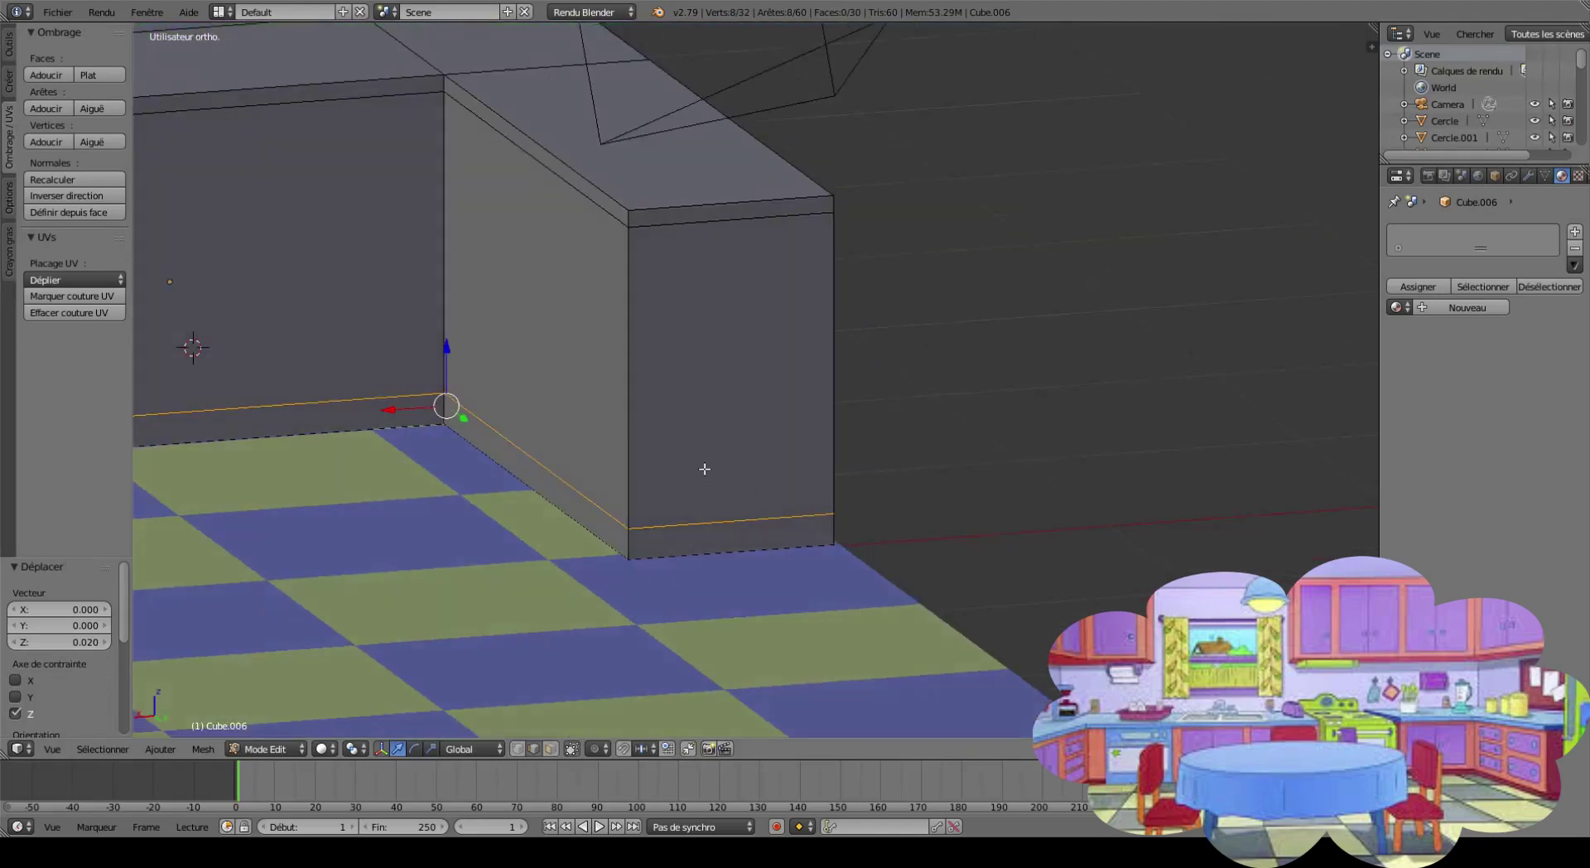
Create a new material for the counter, replacing an accidental black one.
click(1471, 305)
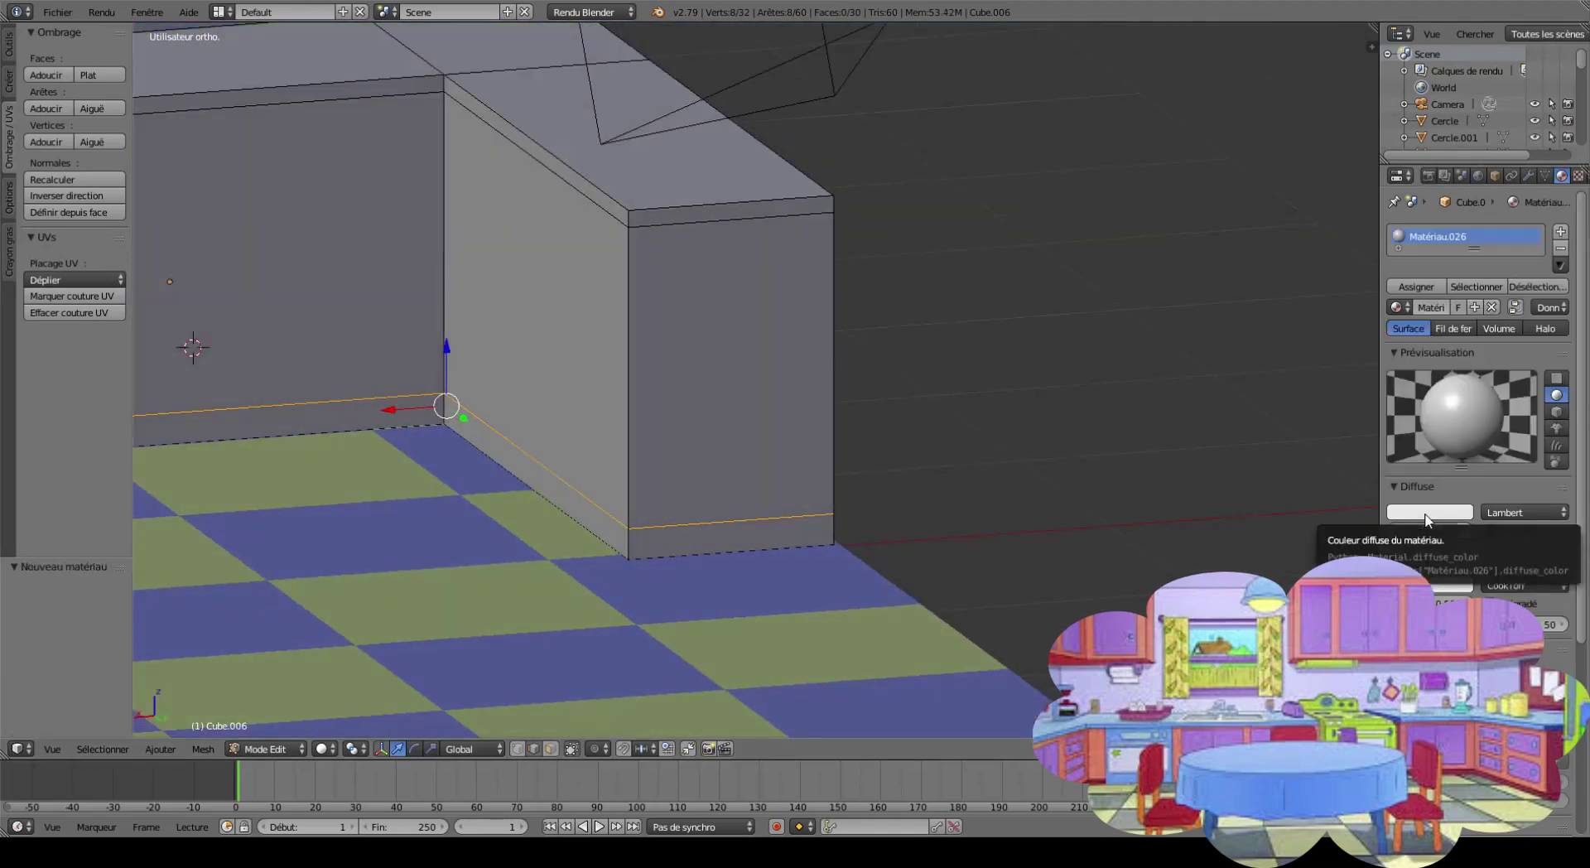
click(717, 486)
click(1430, 512)
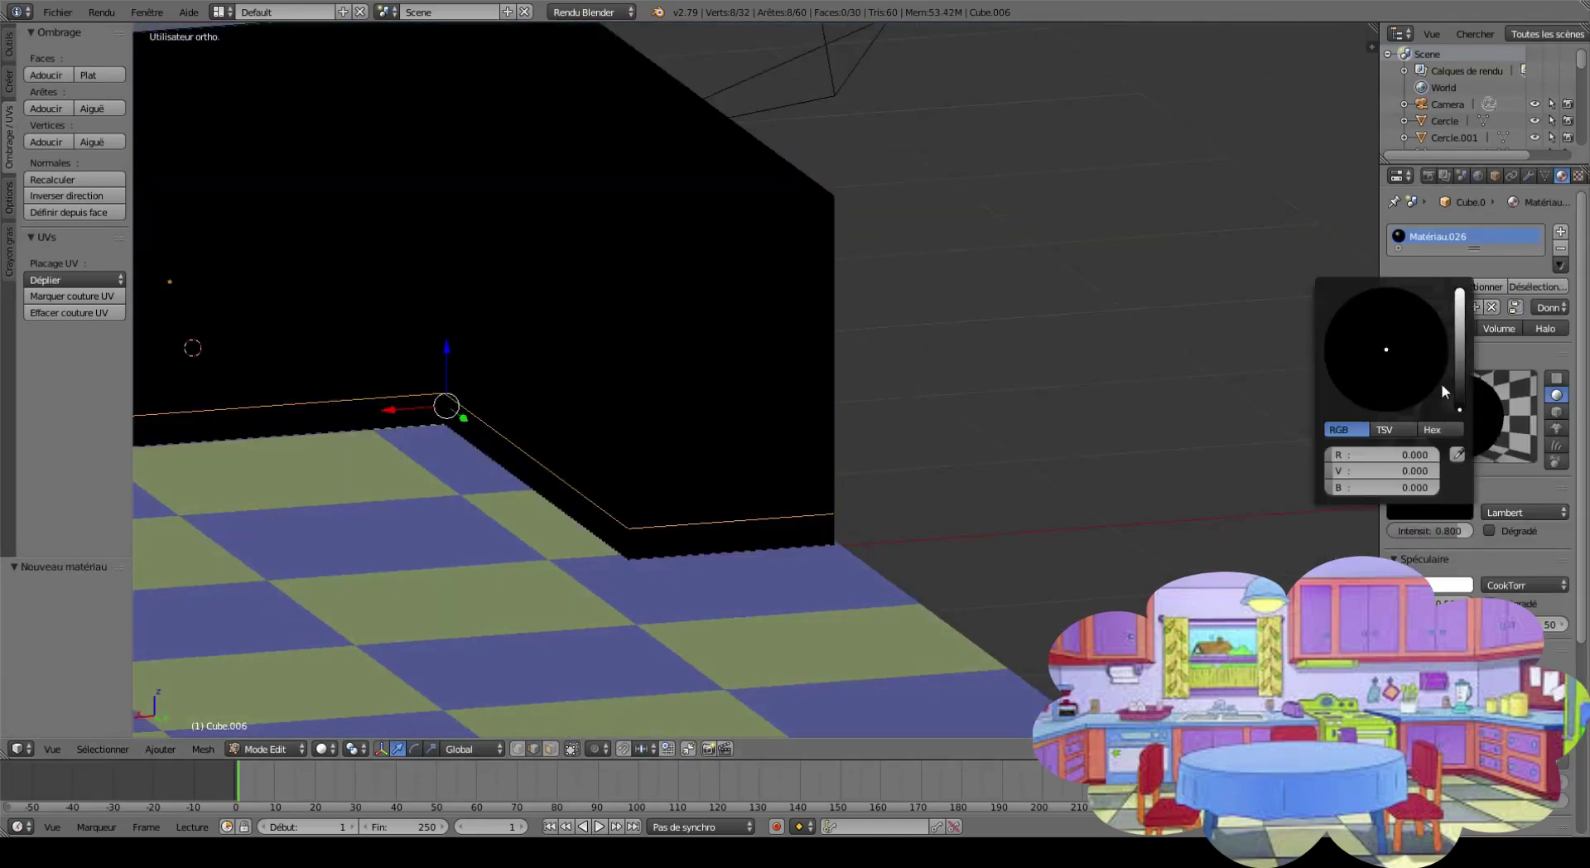
click(1492, 307)
click(1493, 308)
Set the counter material's diffuse colour to a pink tone.
middle_drag(1058, 401, 899, 410)
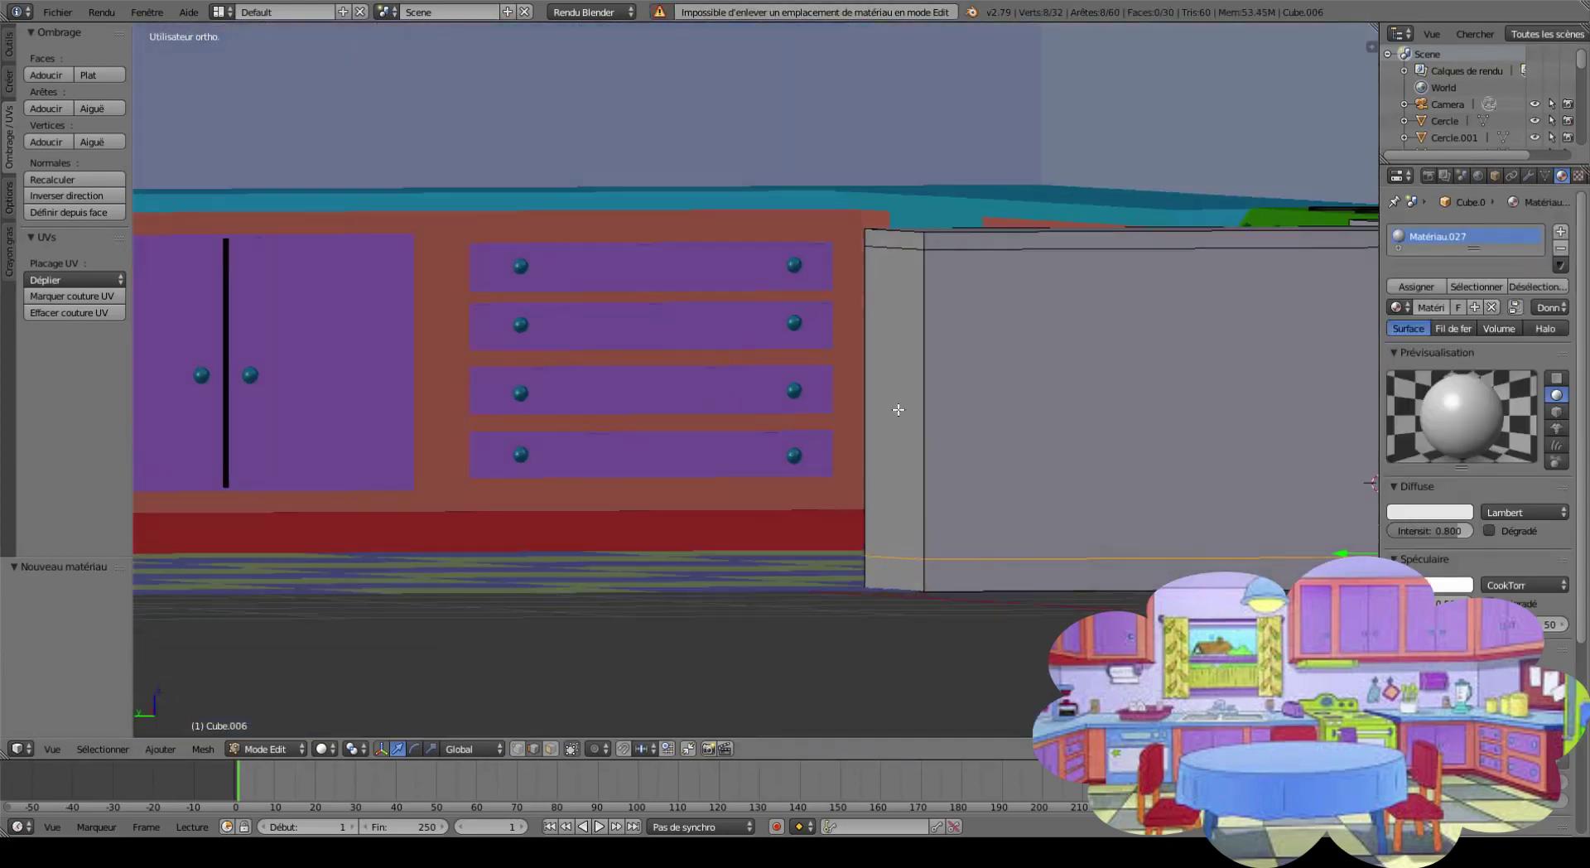
click(1429, 512)
click(1379, 383)
click(1430, 512)
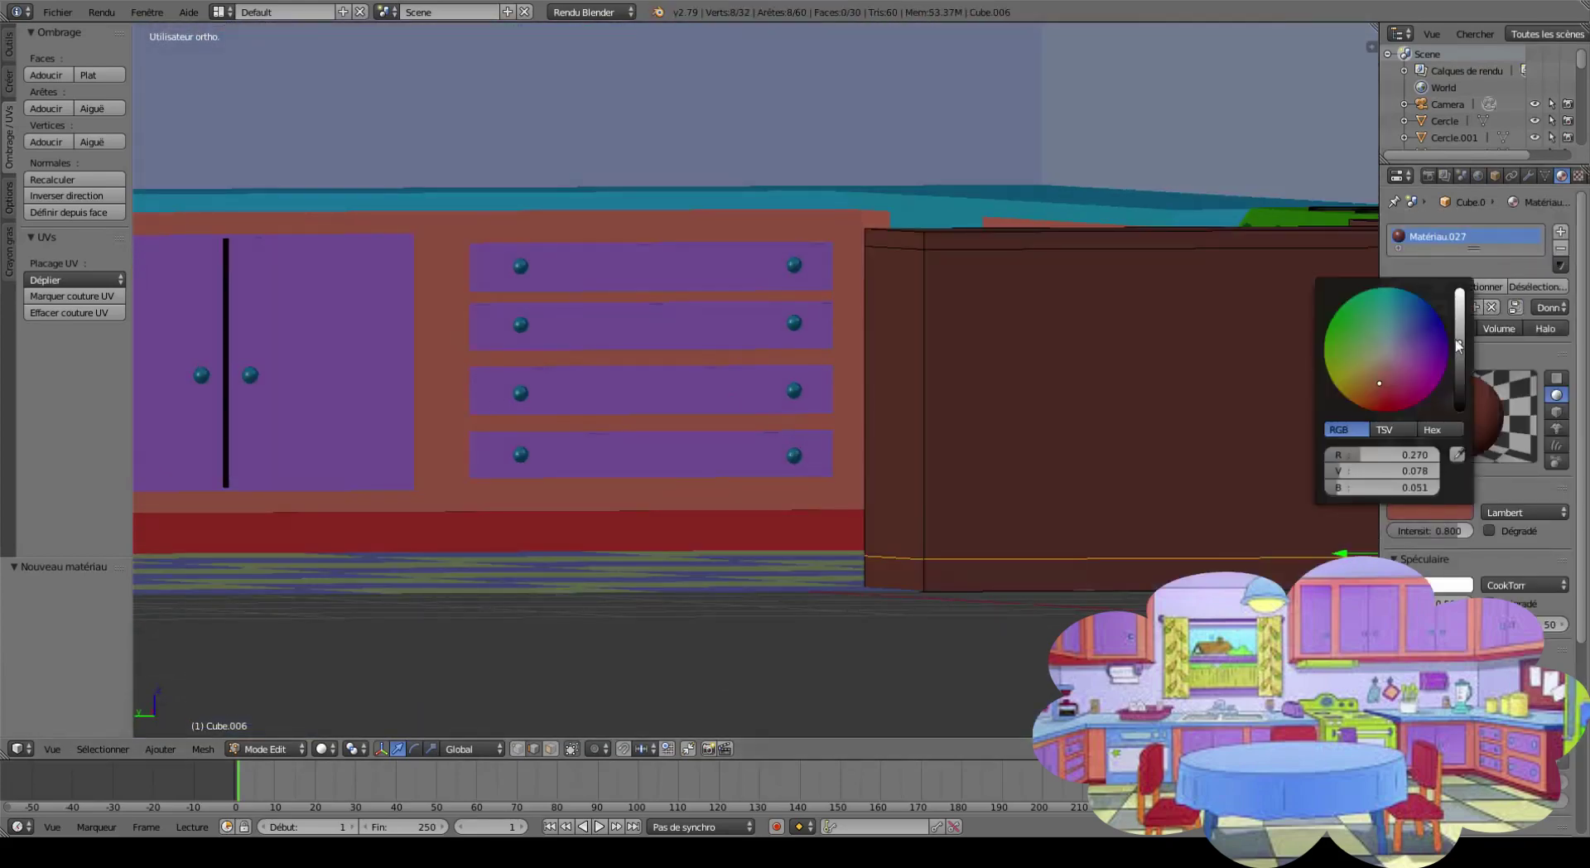
drag(1460, 389, 1459, 292)
click(1430, 512)
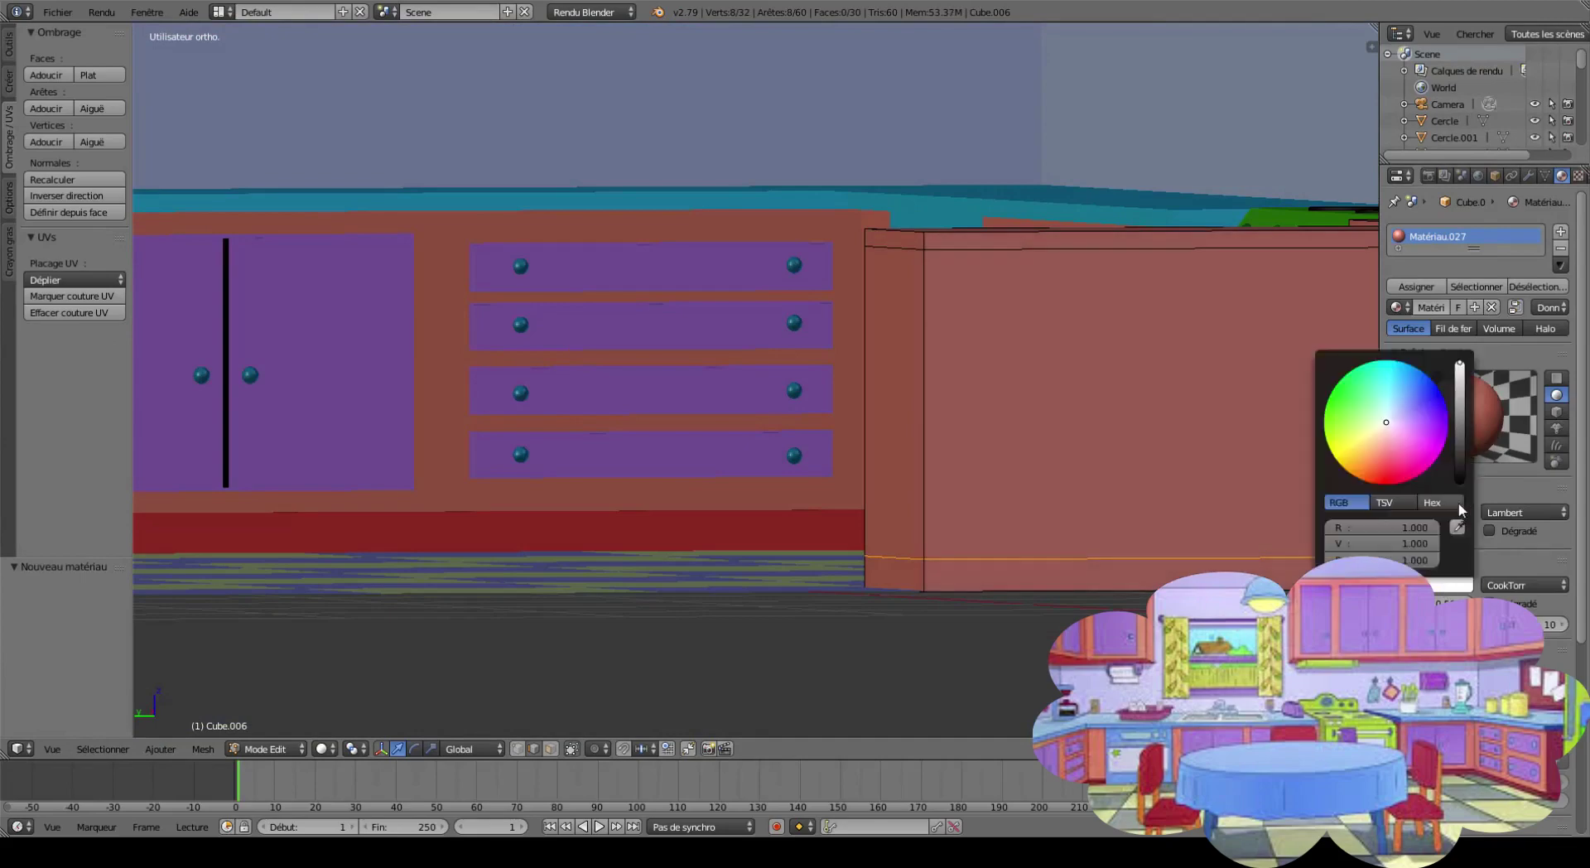
drag(1459, 364, 1459, 395)
mouse_move(1035, 513)
middle_down()
mouse_move(674, 541)
mouse_move(983, 472)
mouse_move(933, 462)
mouse_move(654, 545)
mouse_move(829, 621)
mouse_move(1007, 648)
middle_up()
In face select mode, extrude the unit's bottom faces into a skirting strip.
ctrl+click(535, 756)
key(e)
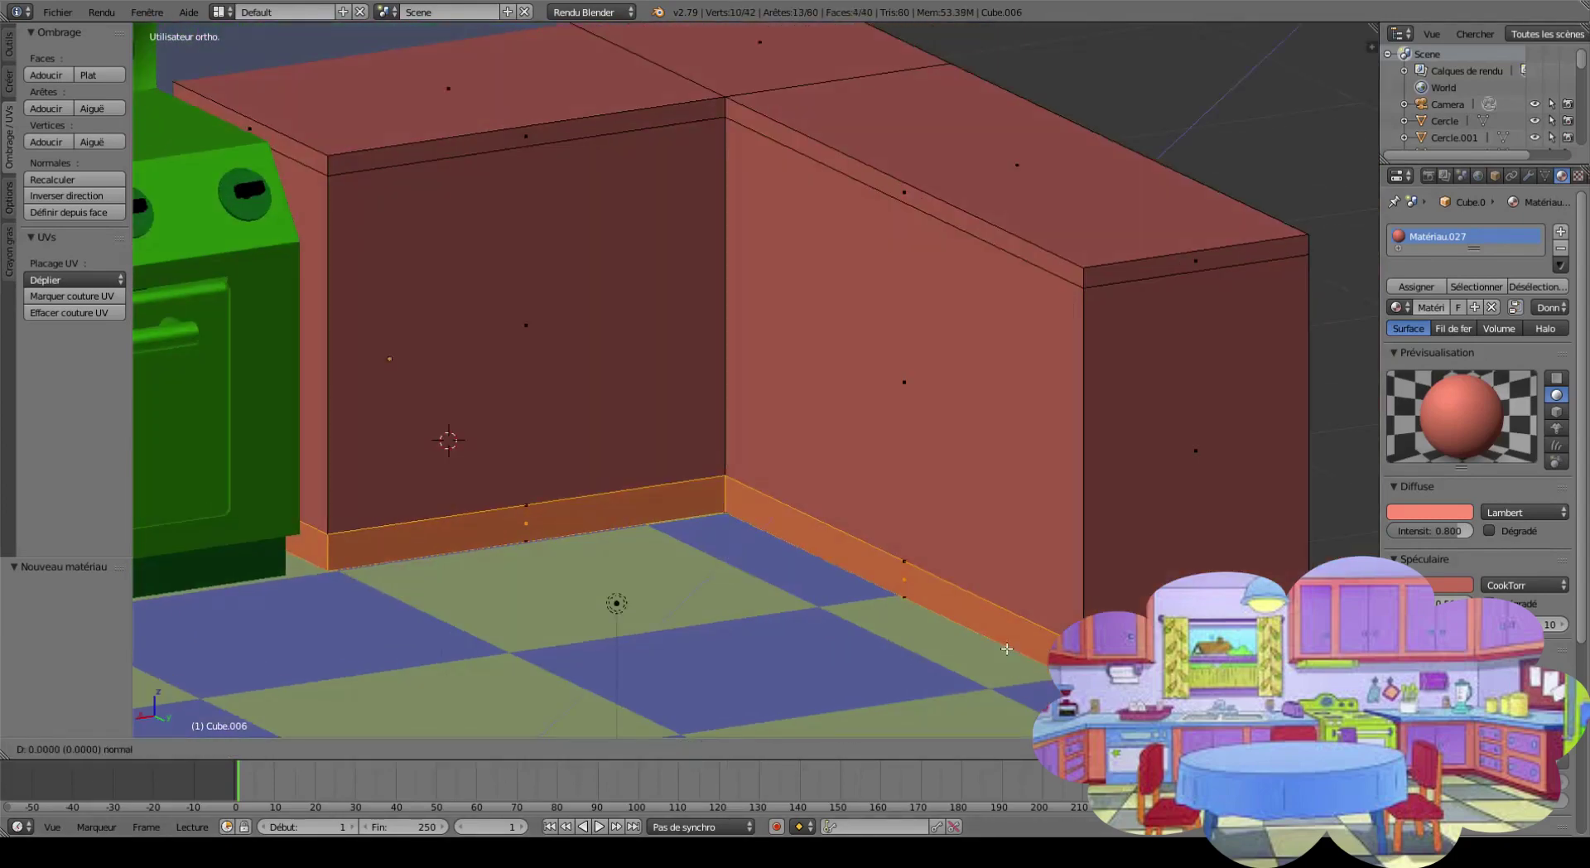
click(1024, 654)
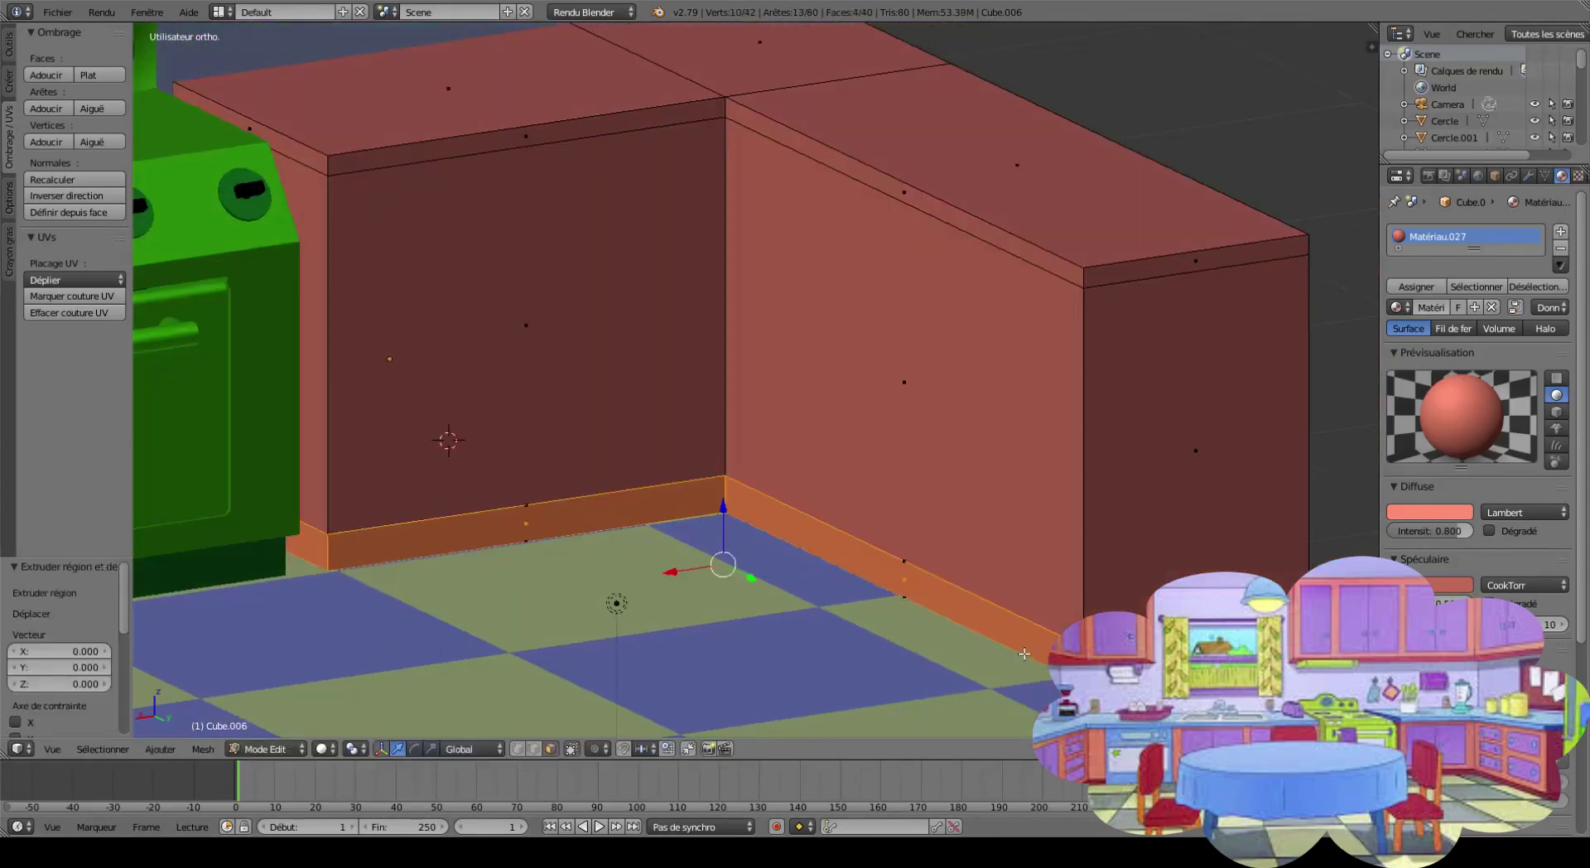
key(e)
key(Escape)
middle_drag(630, 497, 877, 699)
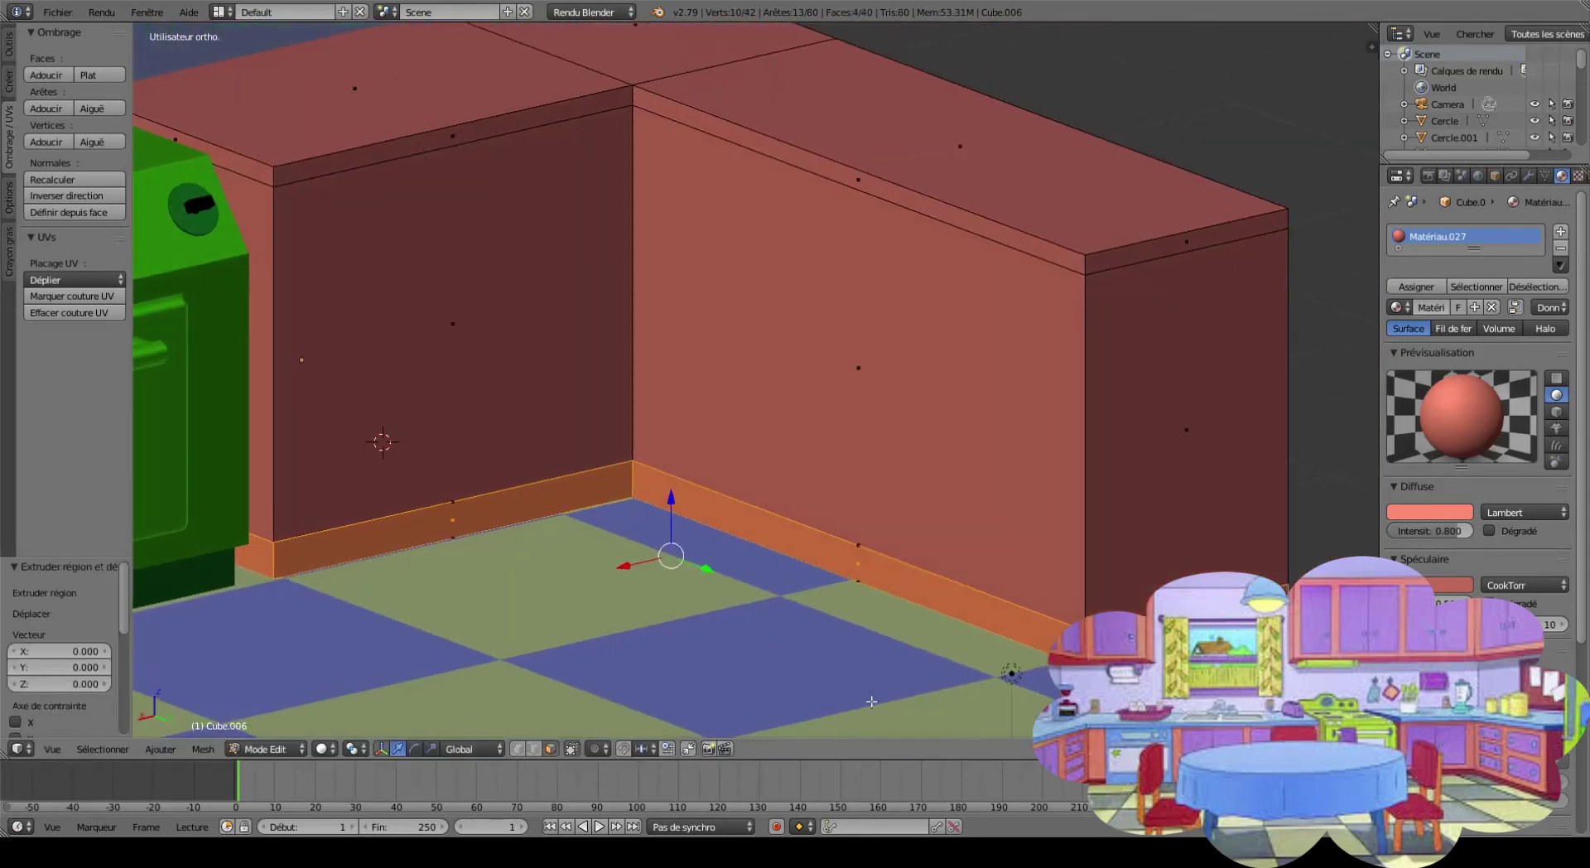
Extrude the skirting region upward and add the corner skirting faces to the selection.
key(i)
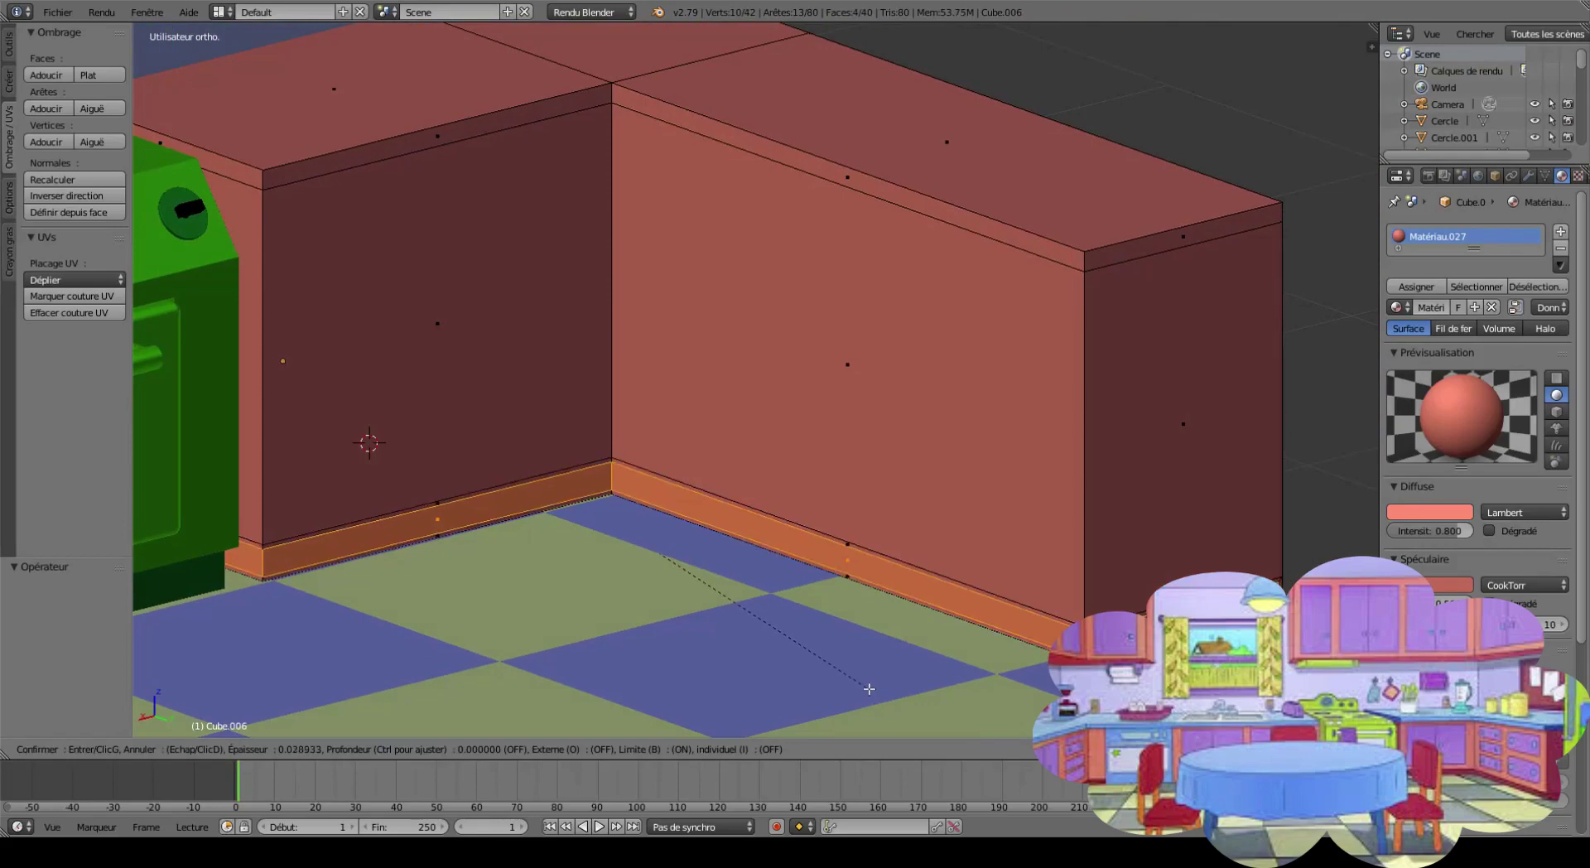
key(Escape)
key(e)
click(868, 662)
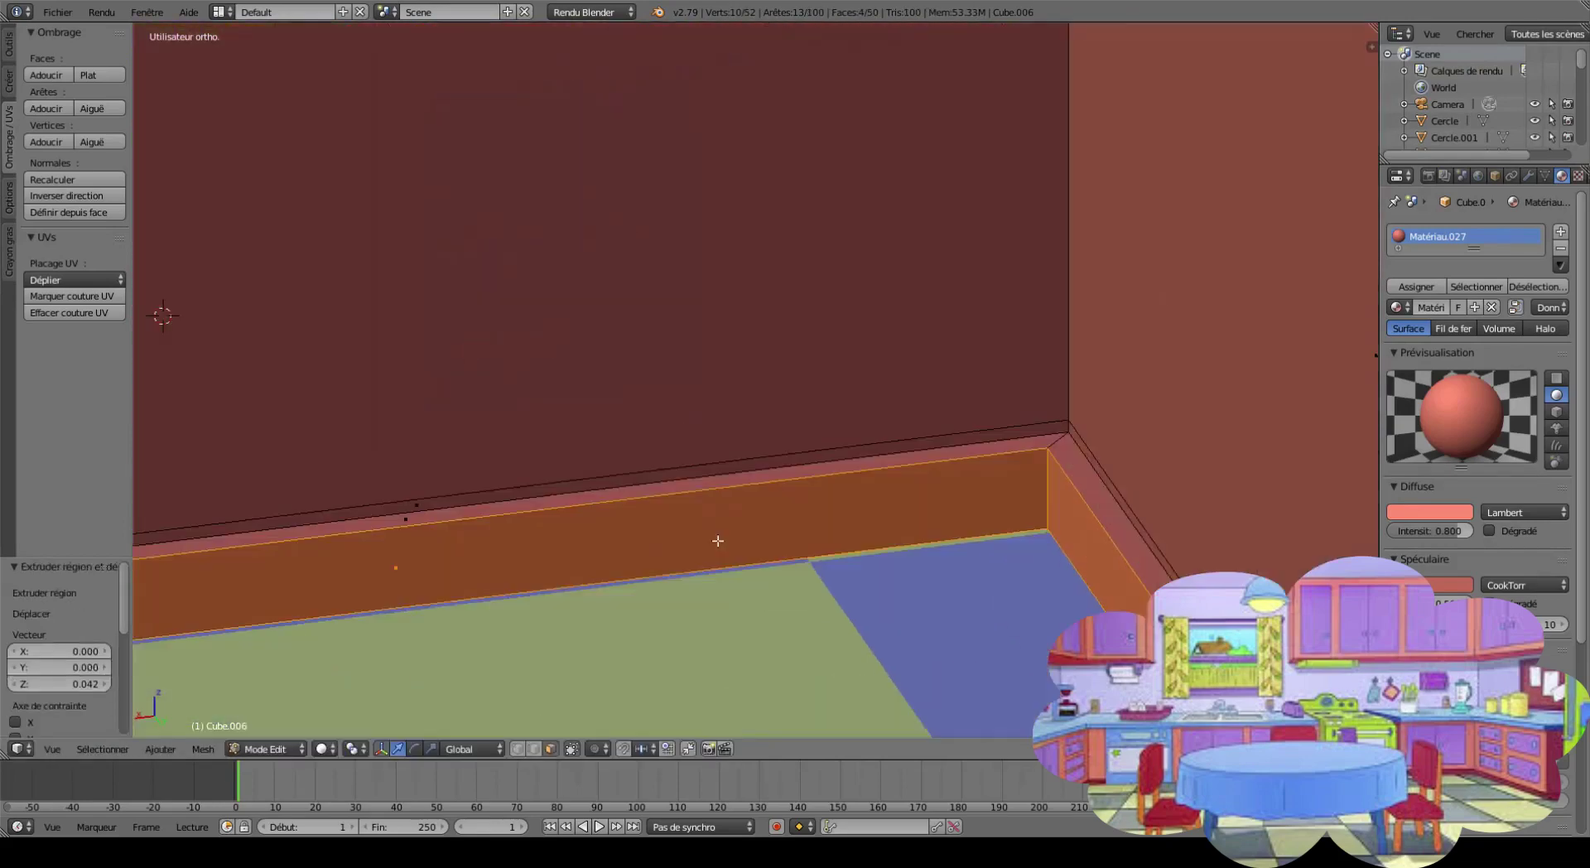
mouse_move(868, 661)
middle_down()
mouse_move(495, 516)
mouse_move(465, 299)
middle_up()
shift+click(496, 516)
shift+click(465, 299)
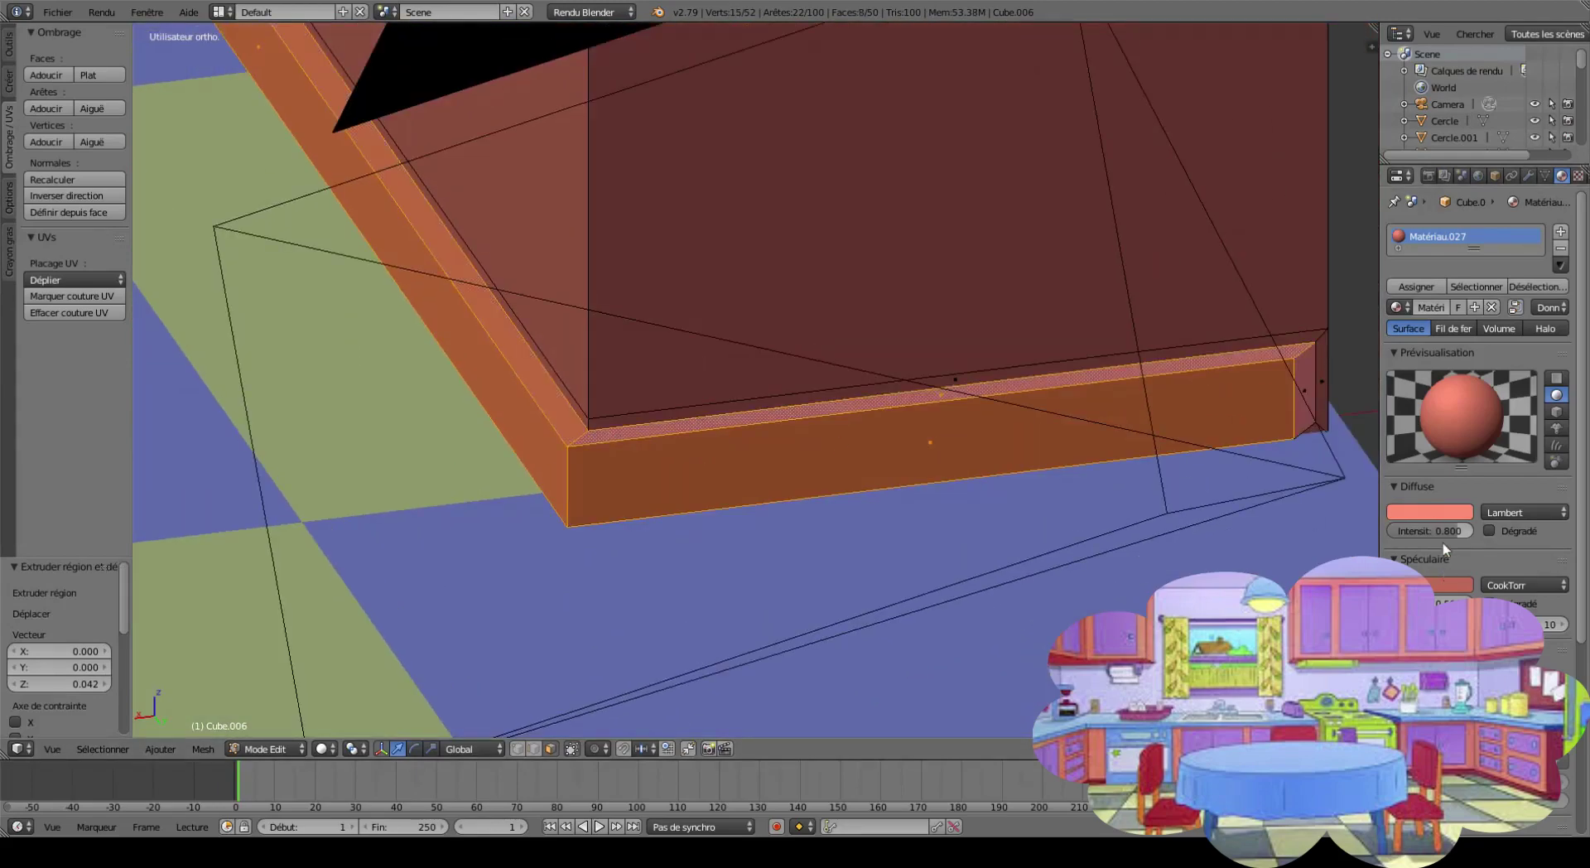
scroll(745, 373, down, 5)
scroll(746, 373, down, 3)
Add a new material slot for the skirting, Matériau.028, and colour it dark red.
click(1560, 232)
click(1446, 345)
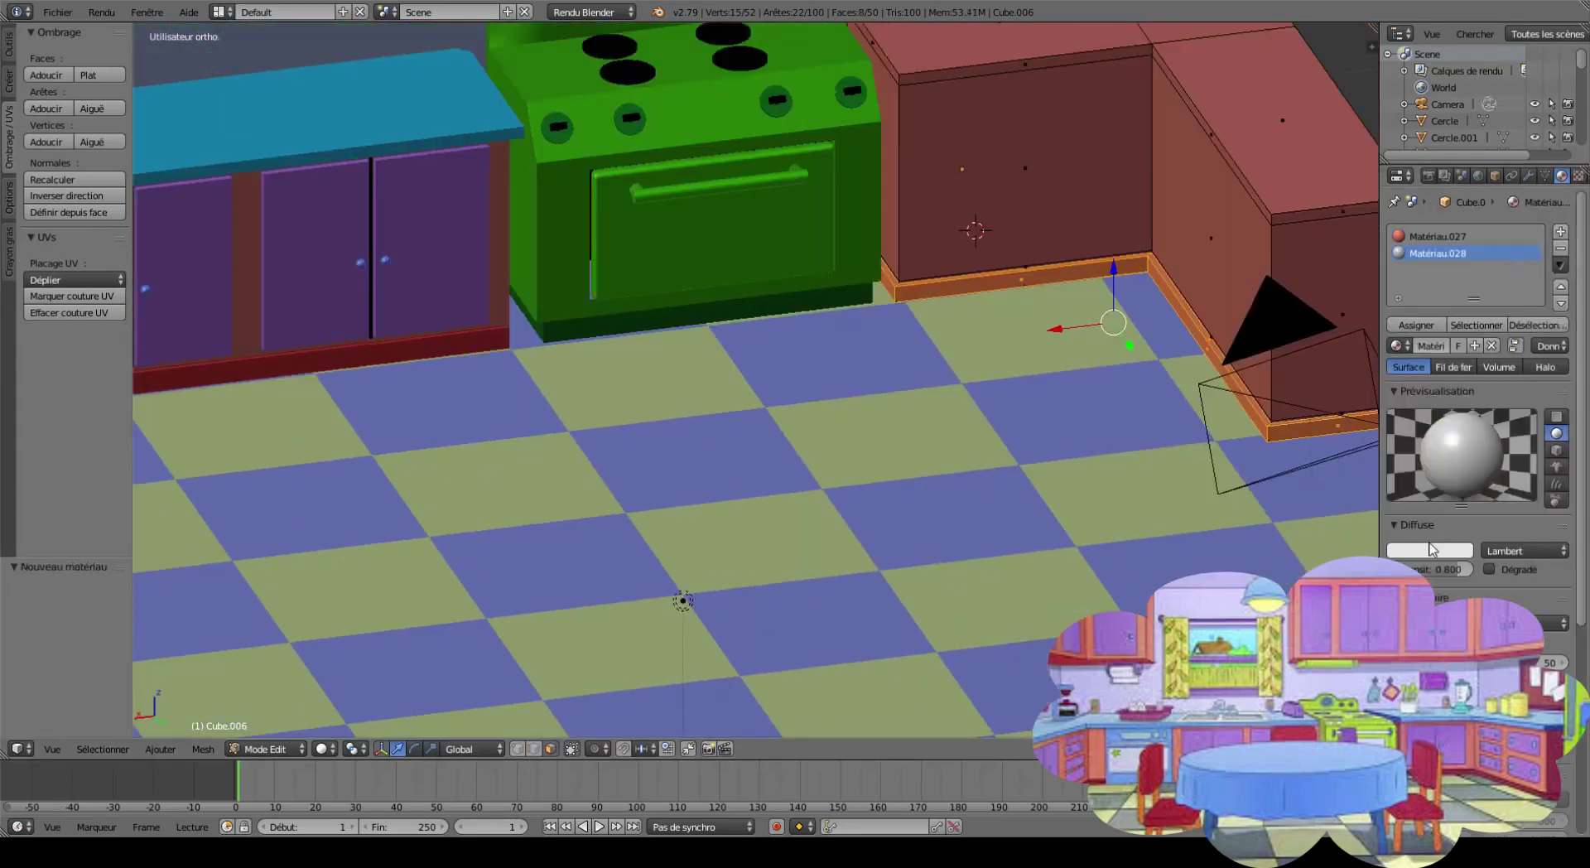
click(1432, 548)
click(1428, 433)
click(1426, 550)
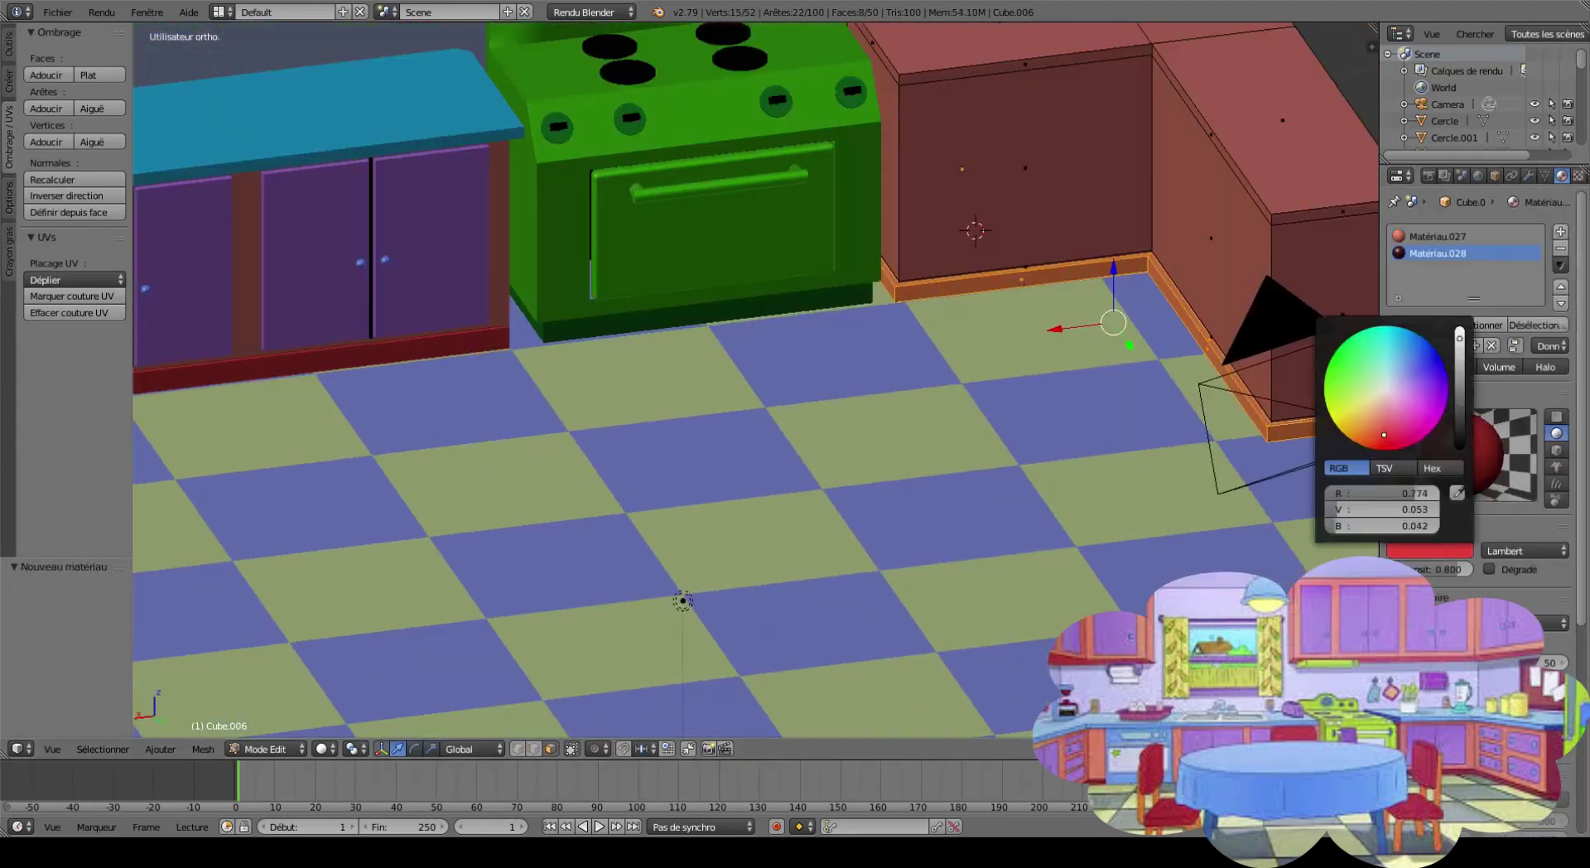
click(1418, 552)
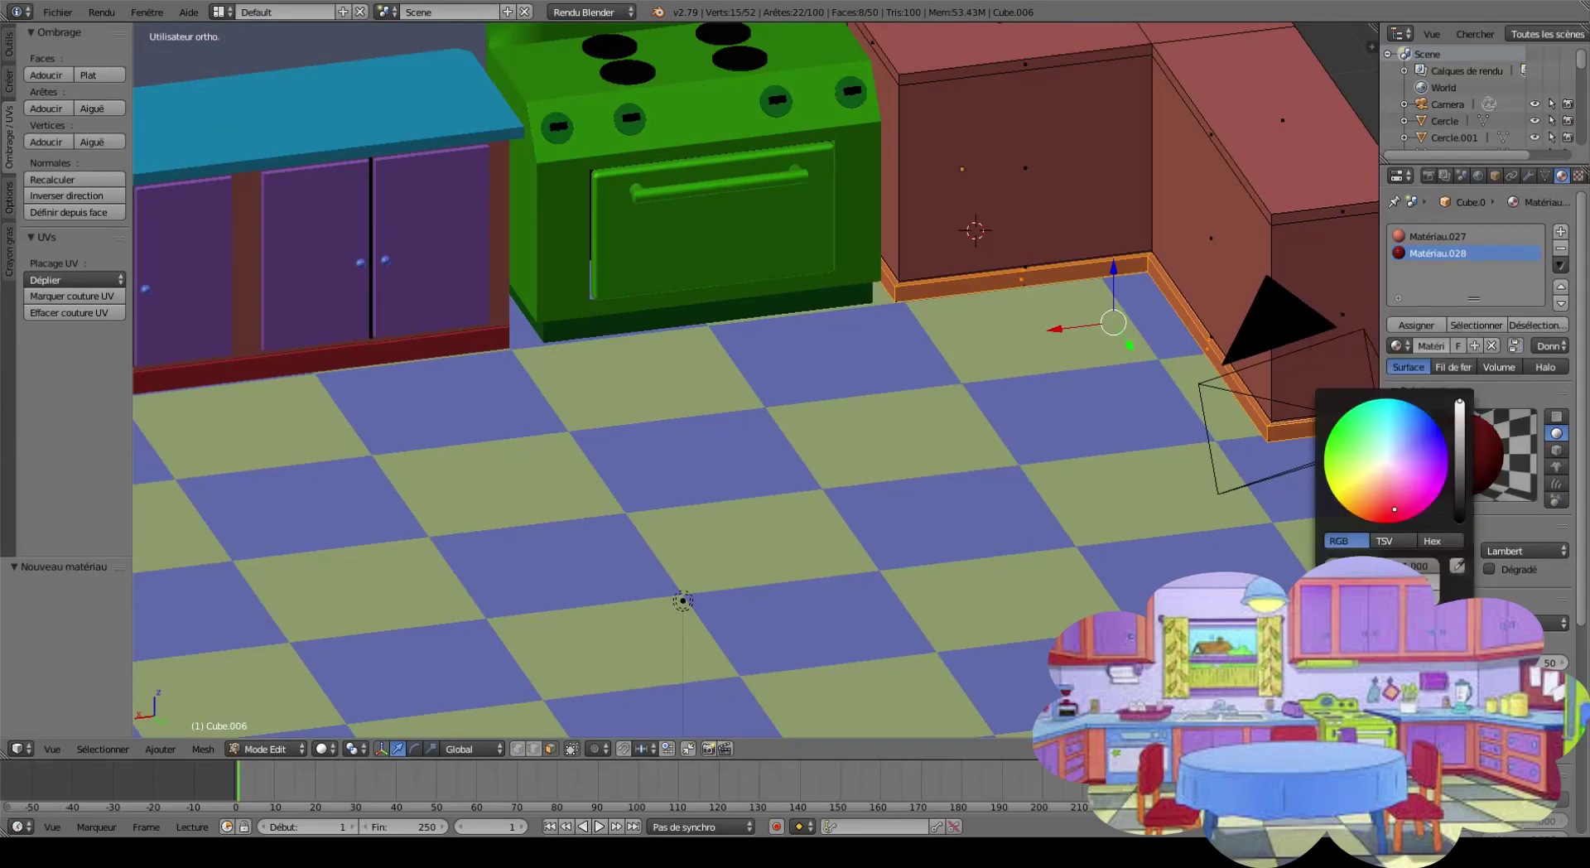
click(1458, 468)
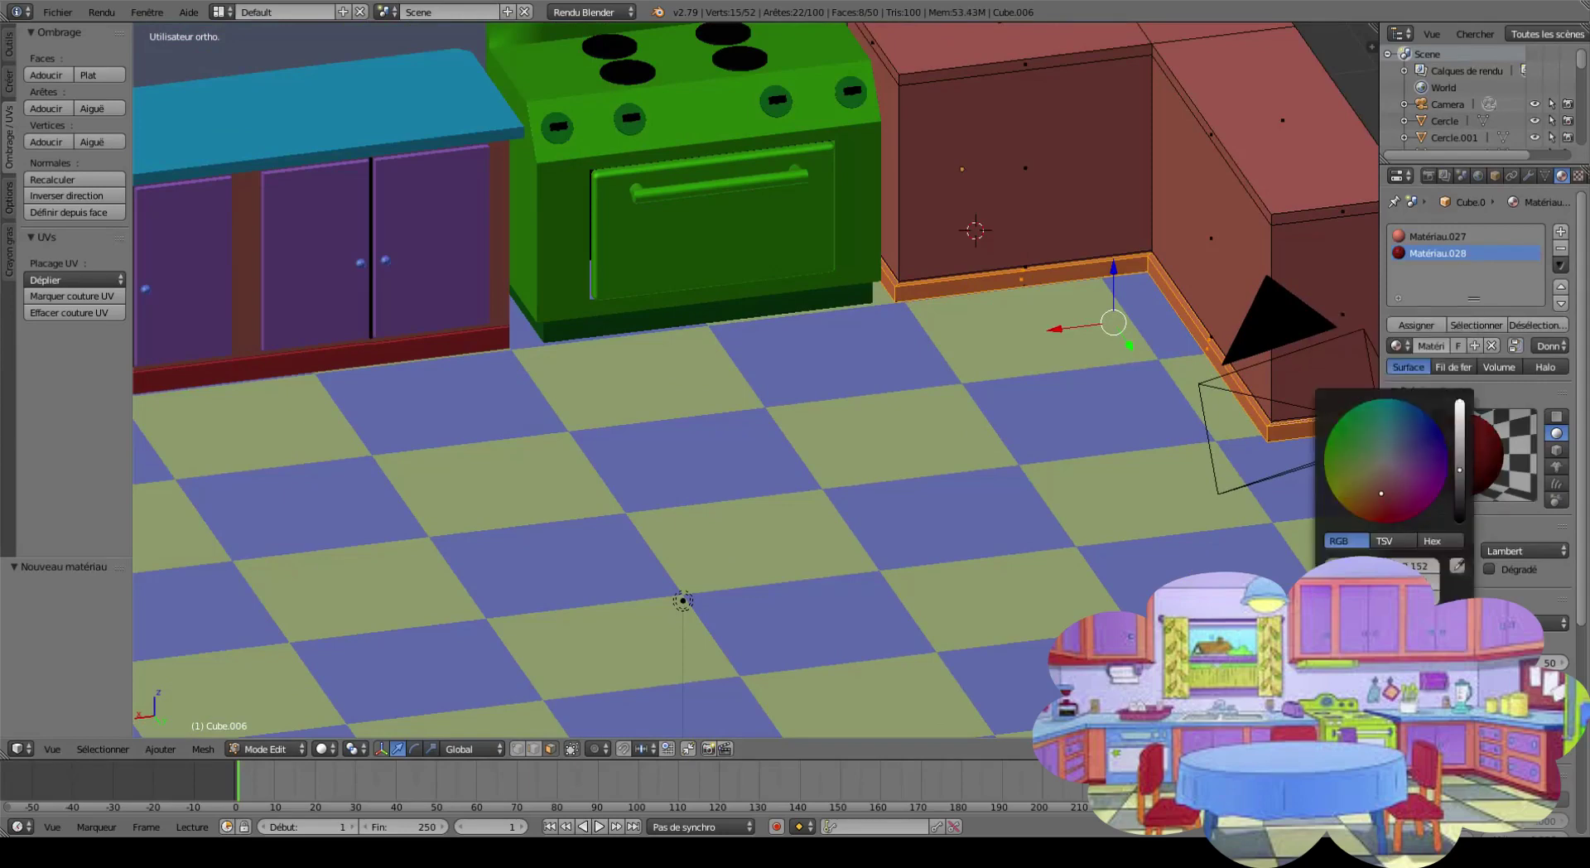
key(Tab)
mouse_move(1118, 497)
middle_down()
mouse_move(1087, 419)
mouse_move(1054, 399)
mouse_move(1100, 401)
mouse_move(1031, 411)
middle_up()
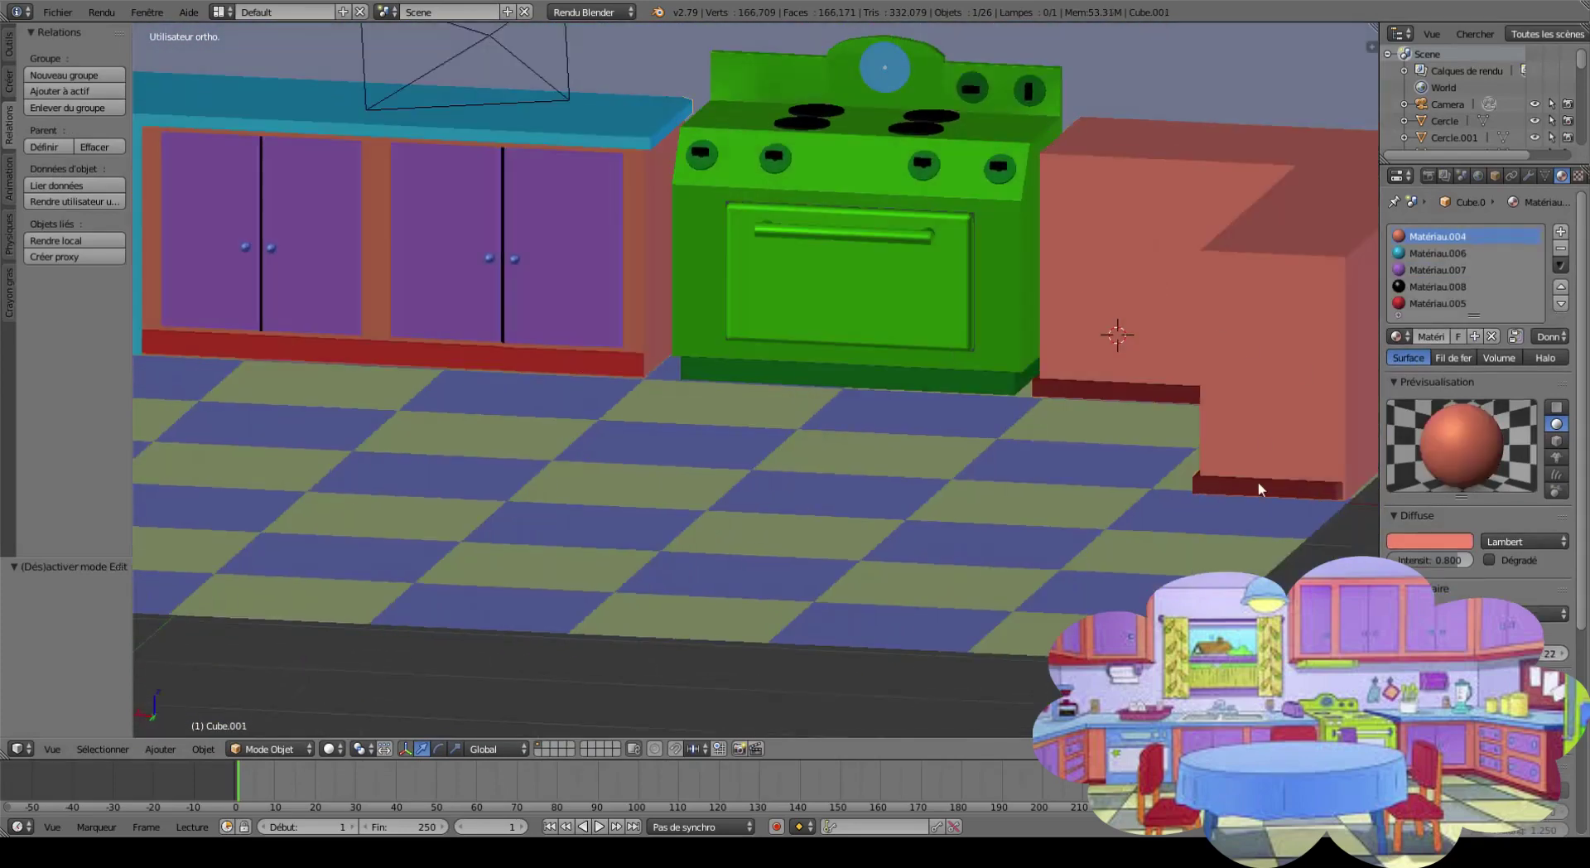
Darken the purple cabinet's plinth material, Matériau.005, to a deep red.
click(1534, 323)
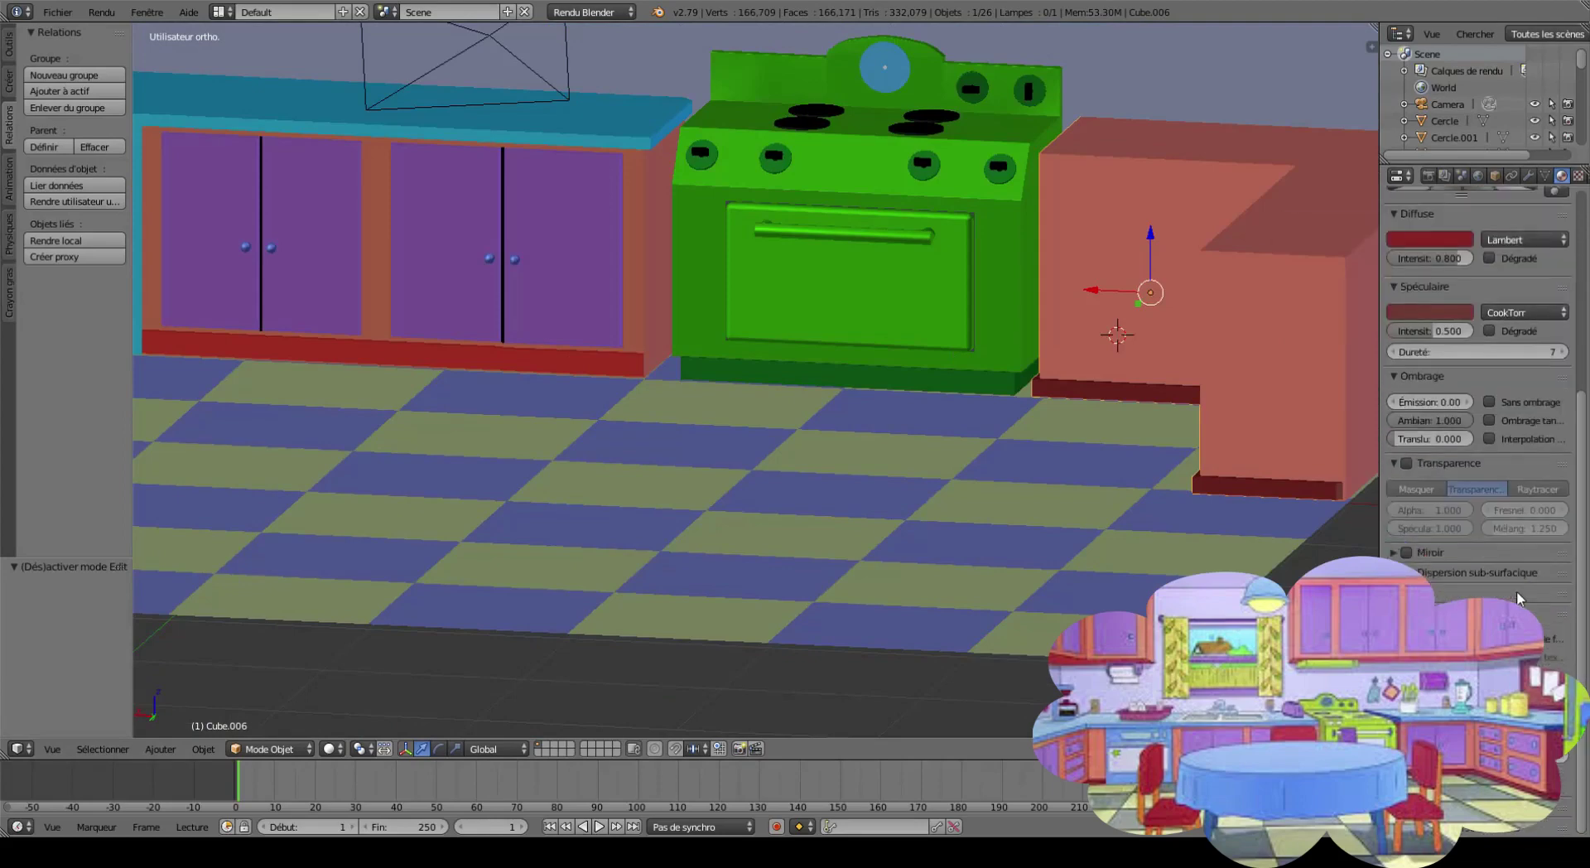
right_click(957, 457)
right_click(607, 361)
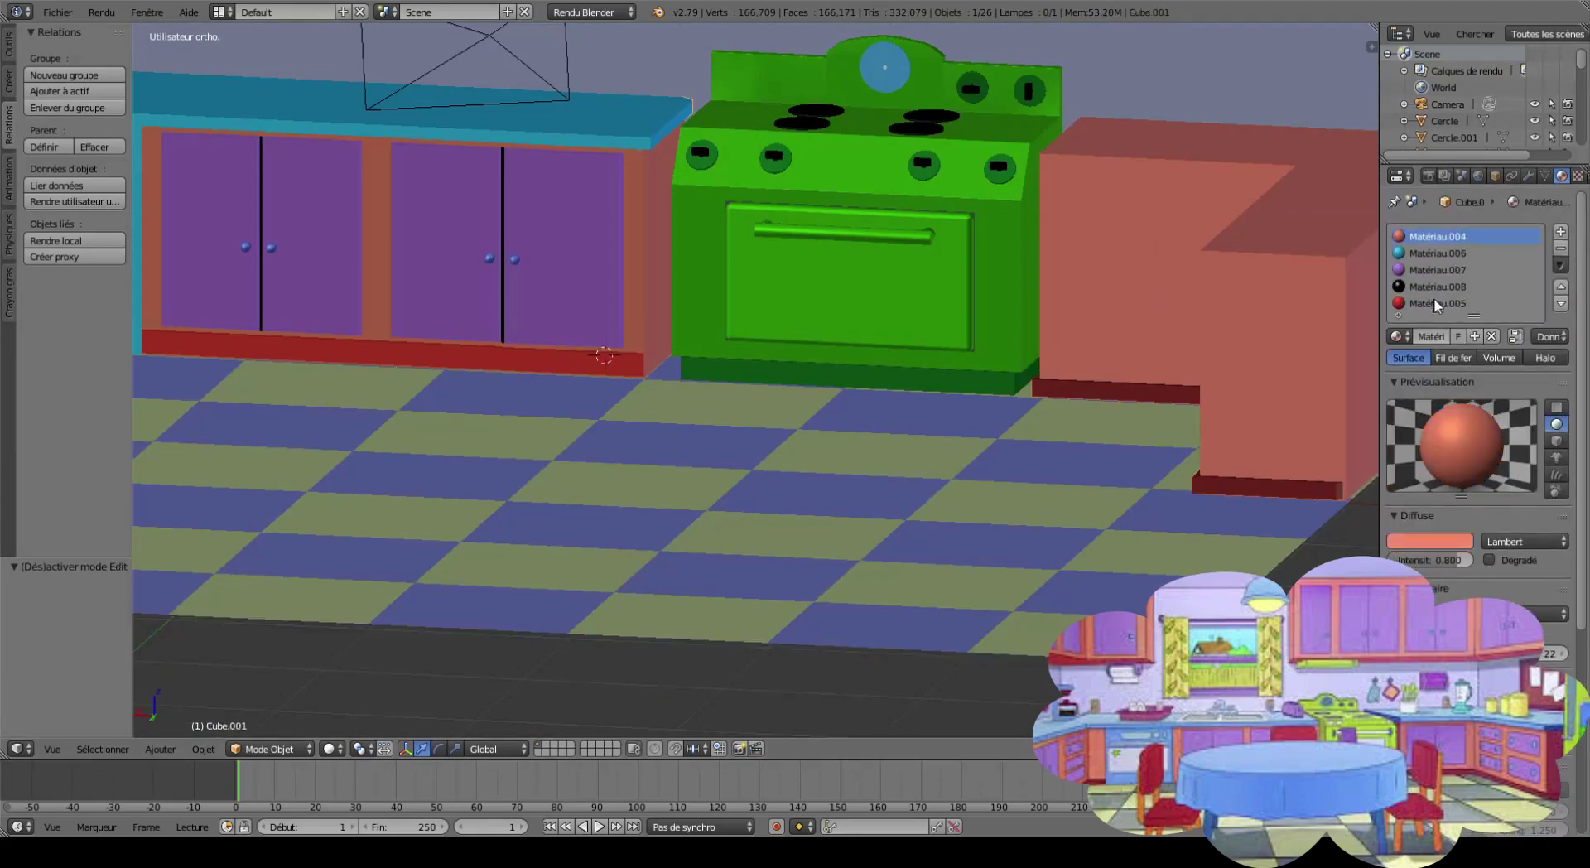
click(1442, 542)
scroll(1387, 434, down, 2)
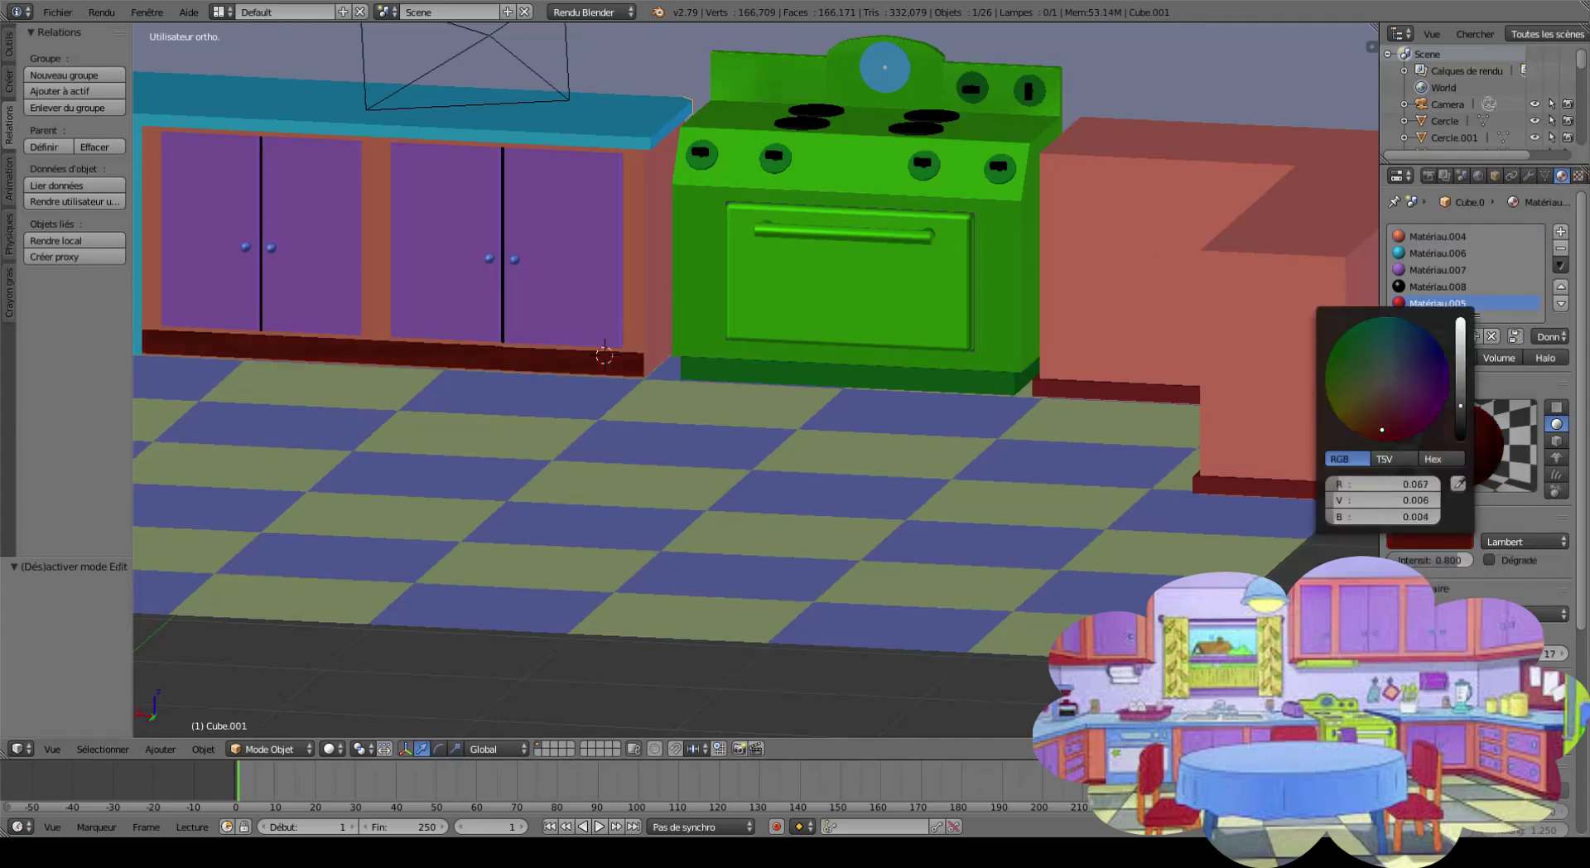
scroll(1408, 439, up, 1)
key(Tab)
key(Tab)
right_click(1077, 497)
Select the pink corner unit and enter Edit Mode on its mesh.
click(609, 479)
mouse_move(608, 480)
middle_down()
mouse_move(721, 533)
mouse_move(640, 546)
middle_up()
scroll(774, 549, up, 3)
scroll(777, 560, down, 3)
scroll(799, 489, up, 4)
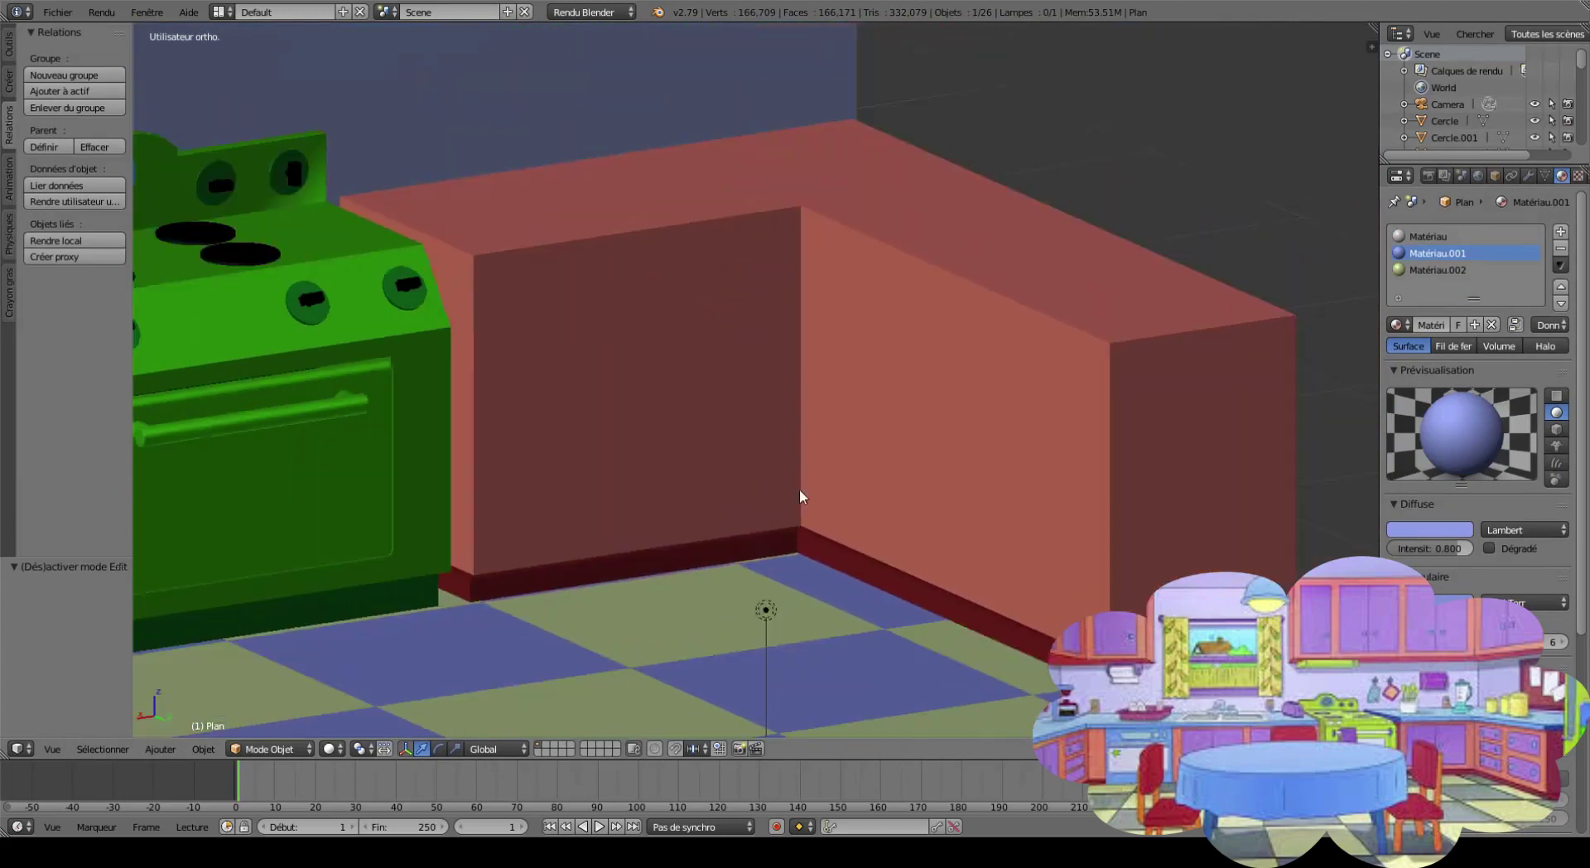
right_click(952, 464)
key(Tab)
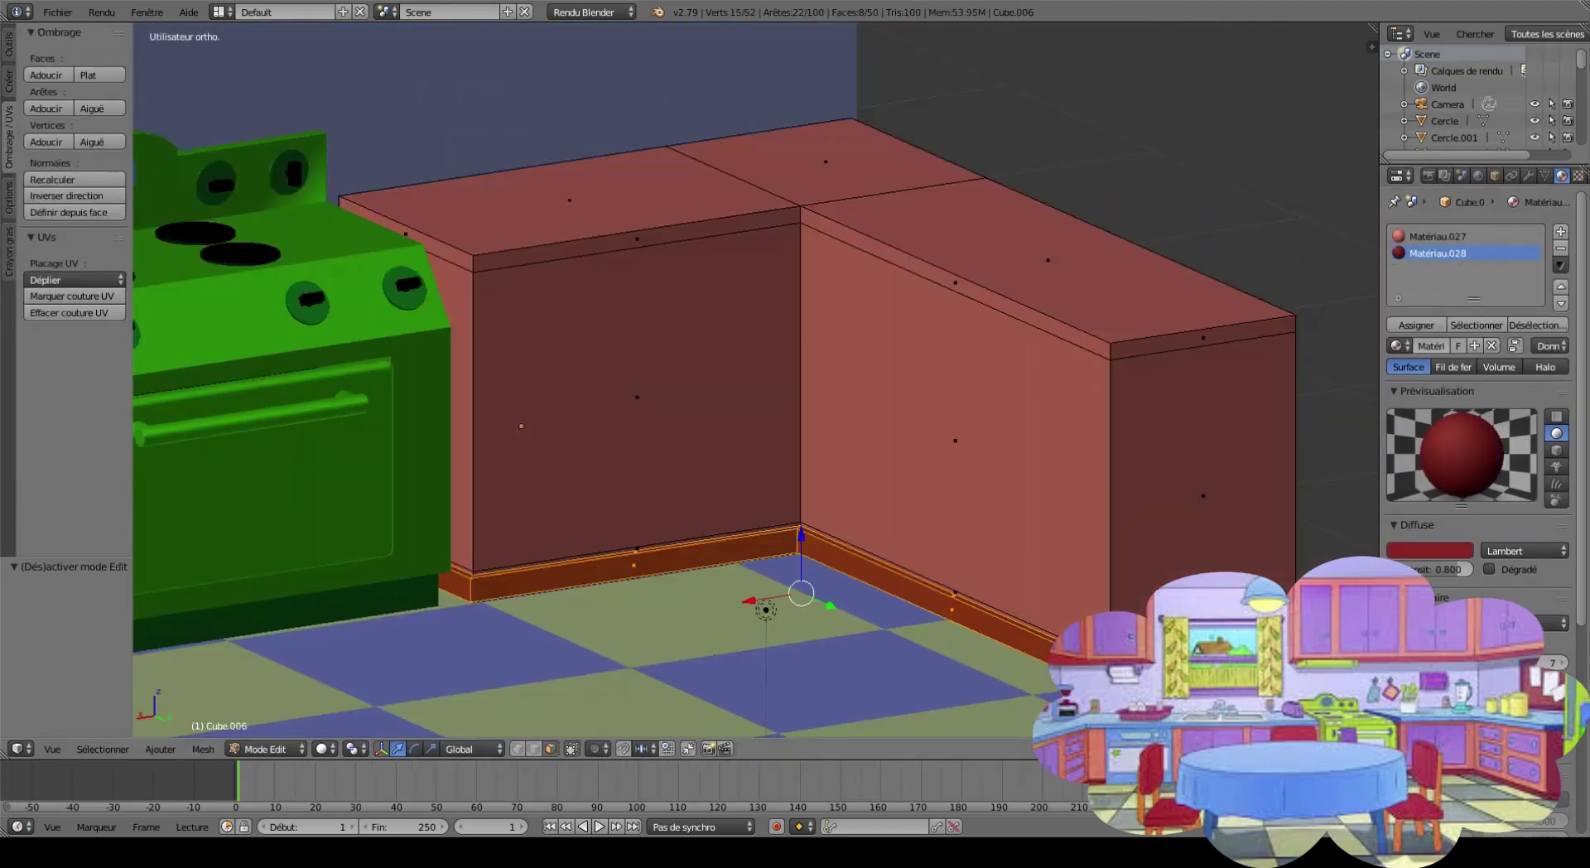
Split the unit's front with a centred vertical loop cut and select both door faces.
right_click(639, 504)
scroll(725, 575, up, 2)
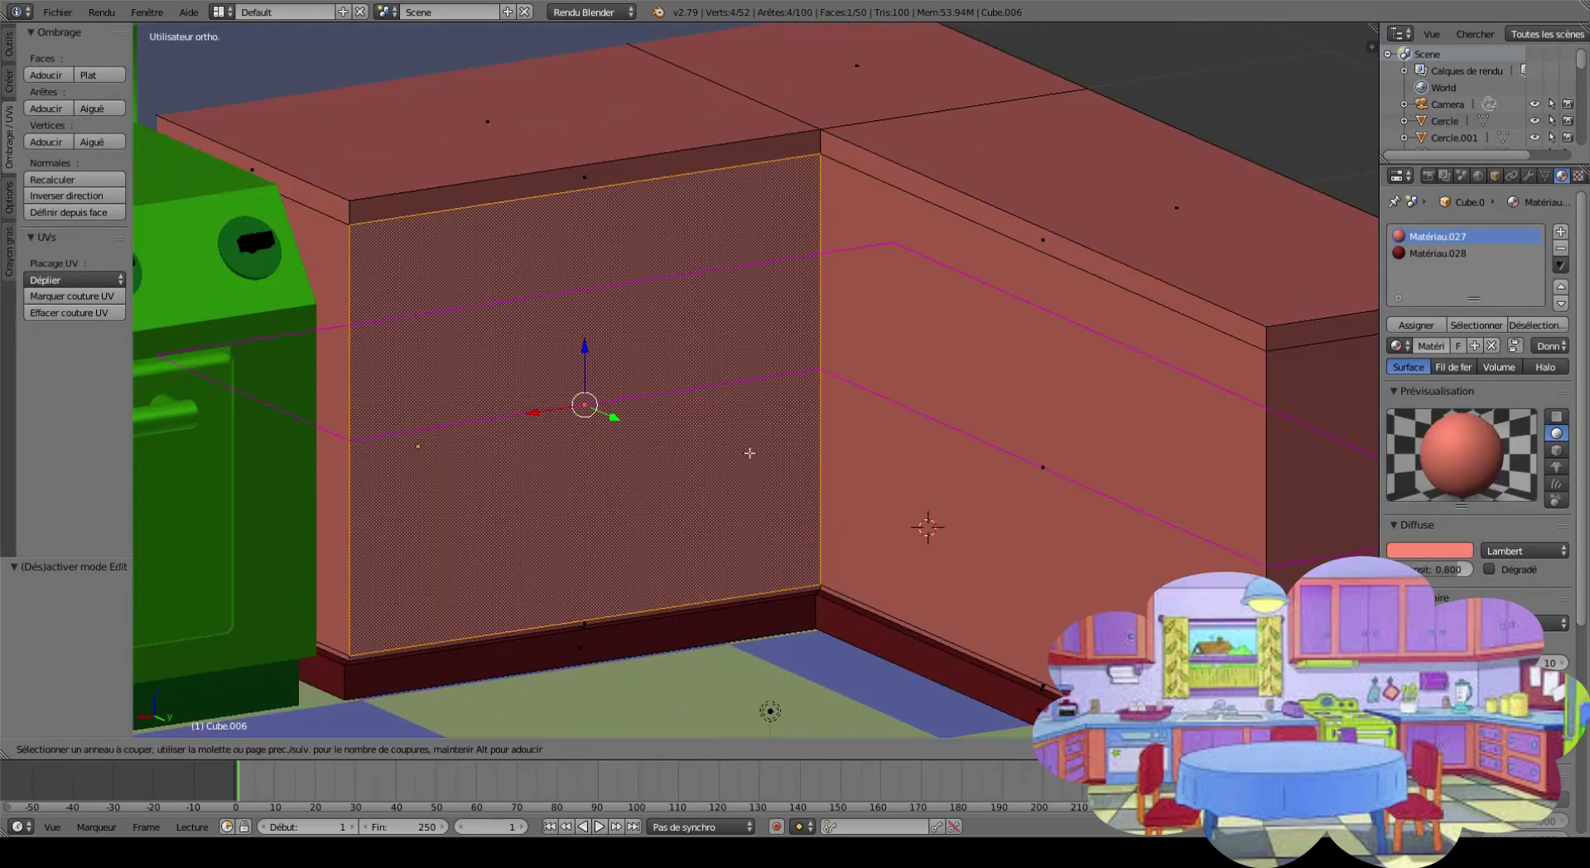
click(580, 637)
click(320, 644)
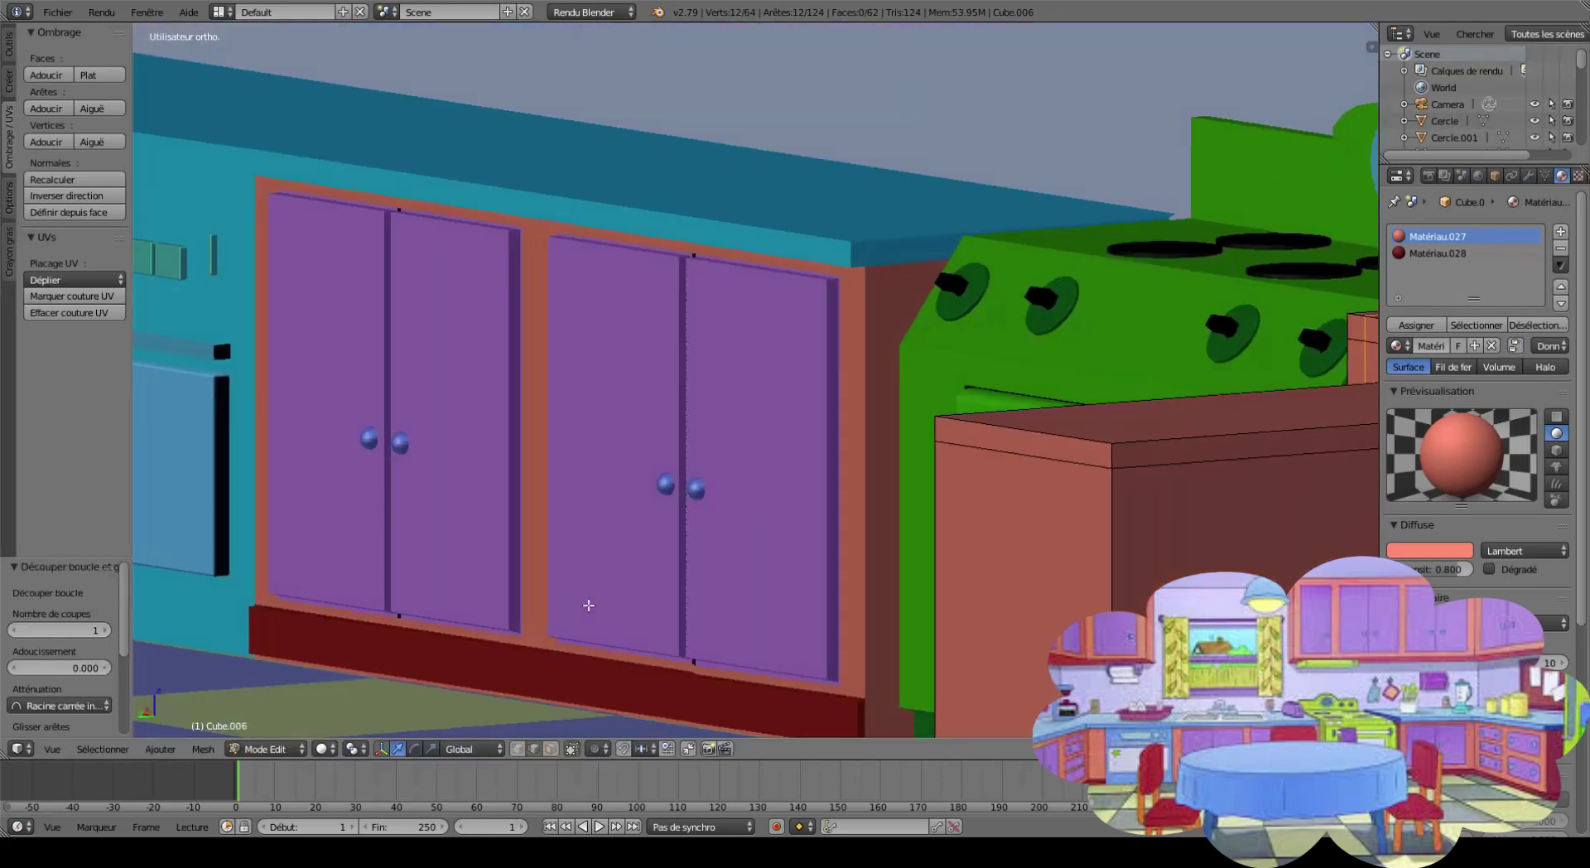
middle_drag(320, 644, 931, 625)
click(959, 602)
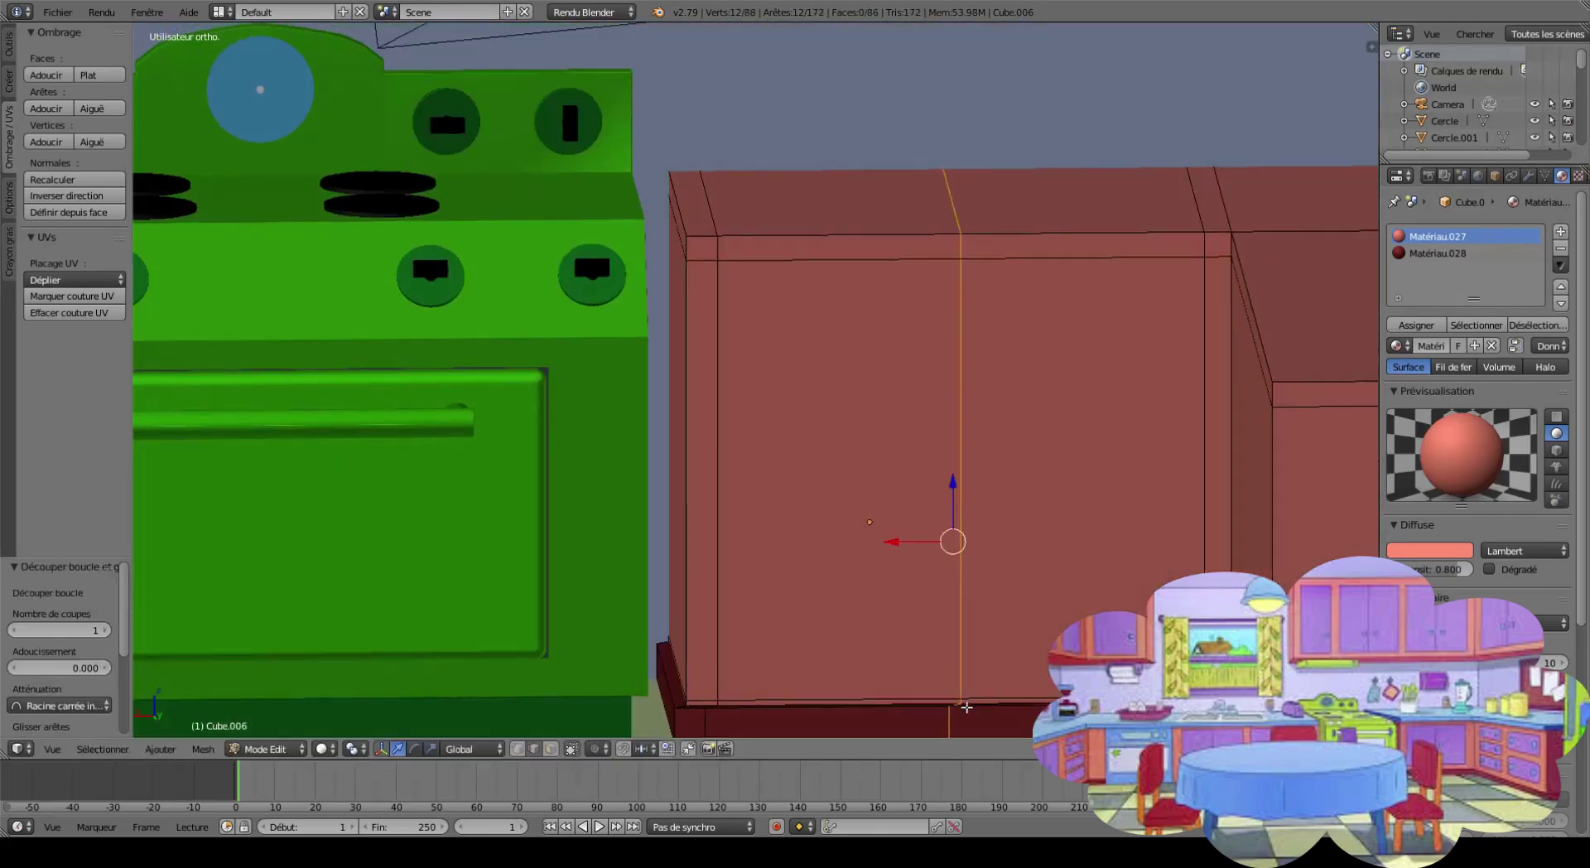
key(ctrl+z)
key(ctrl+z)
key(ctrl+r)
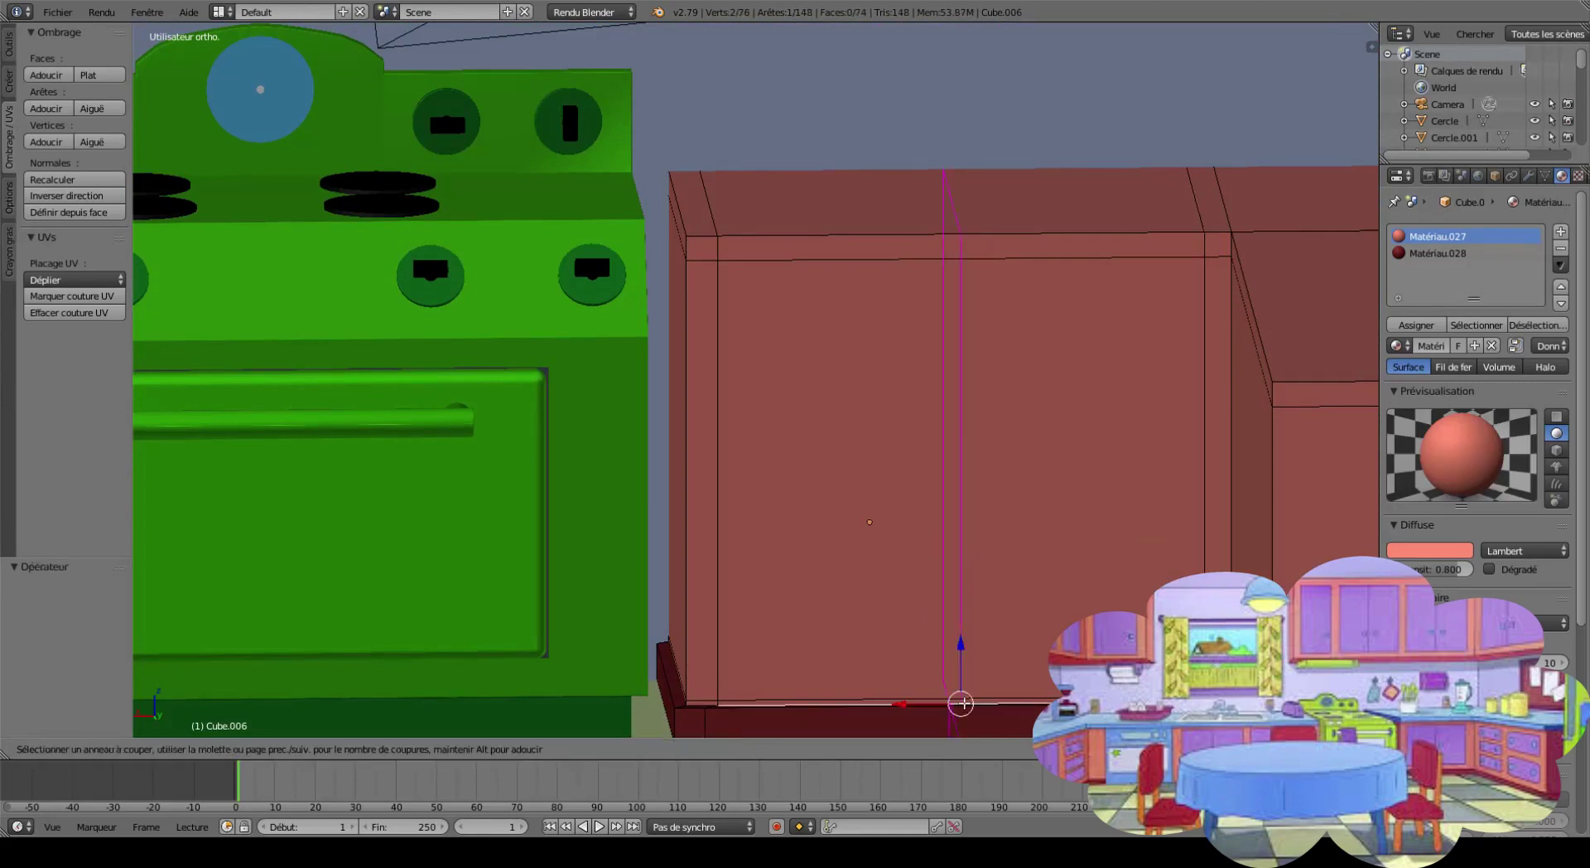
click(833, 706)
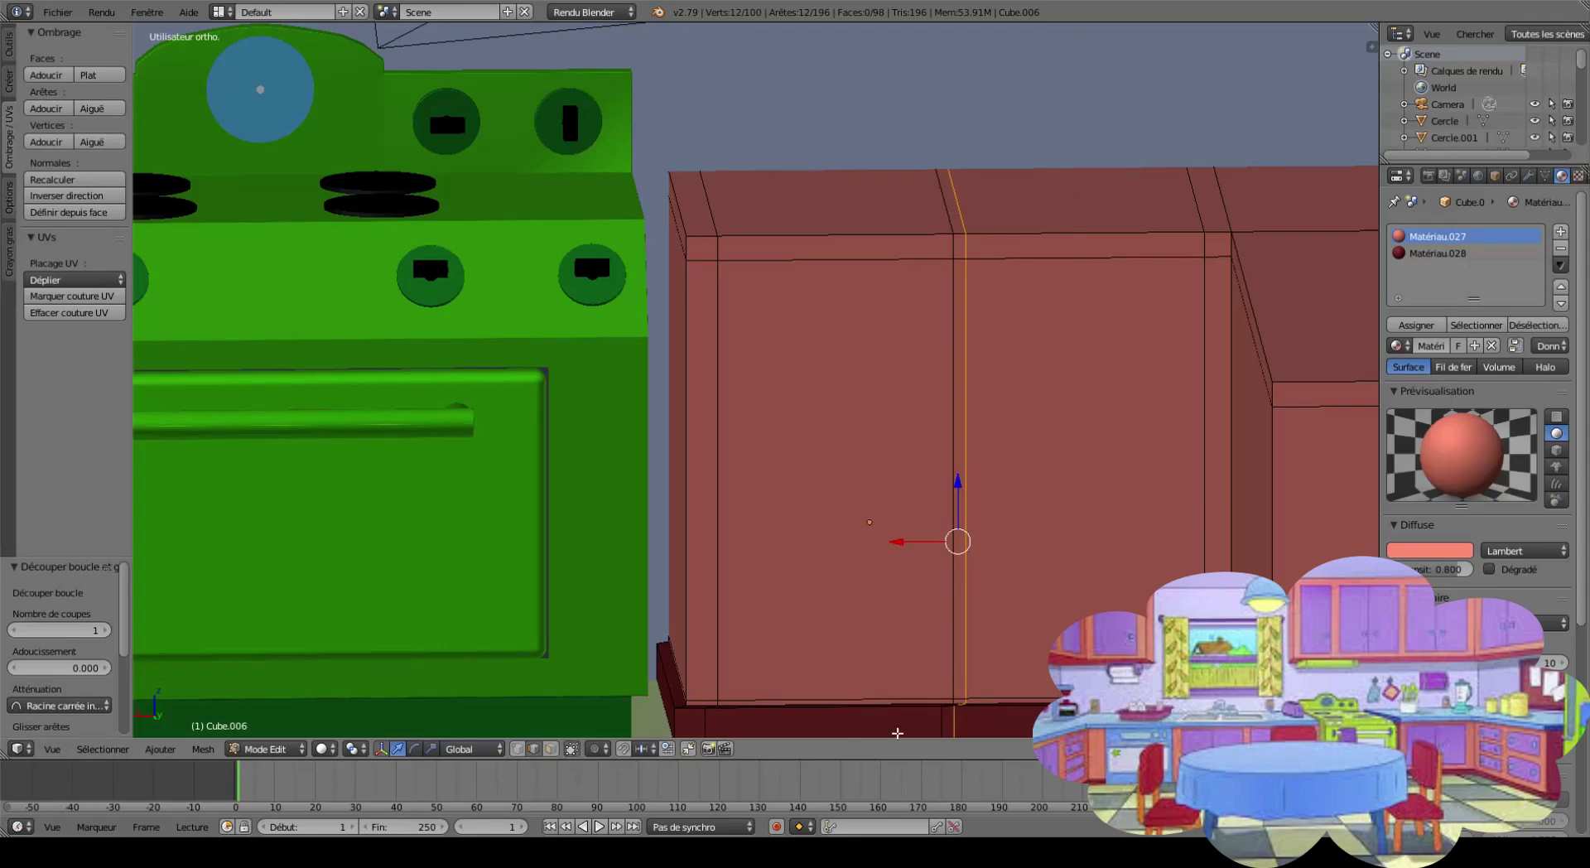
click(892, 608)
ctrl+click(1046, 602)
Give the two door faces a new material eyedropped from the other cabinet's purple doors.
click(1560, 231)
click(1458, 346)
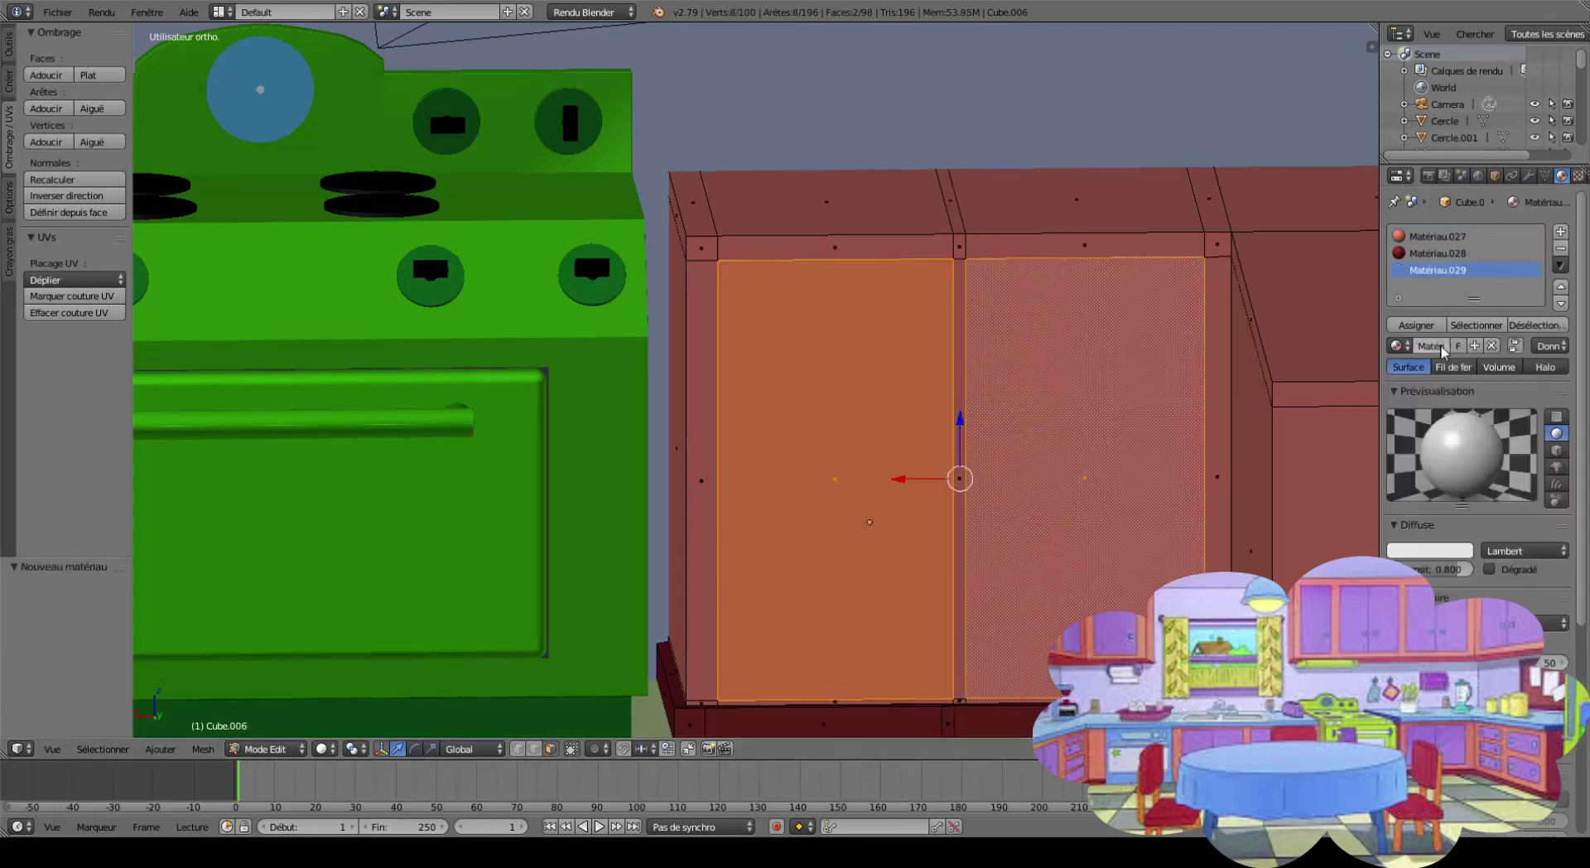
scroll(755, 380, down, 5)
click(1430, 550)
click(329, 439)
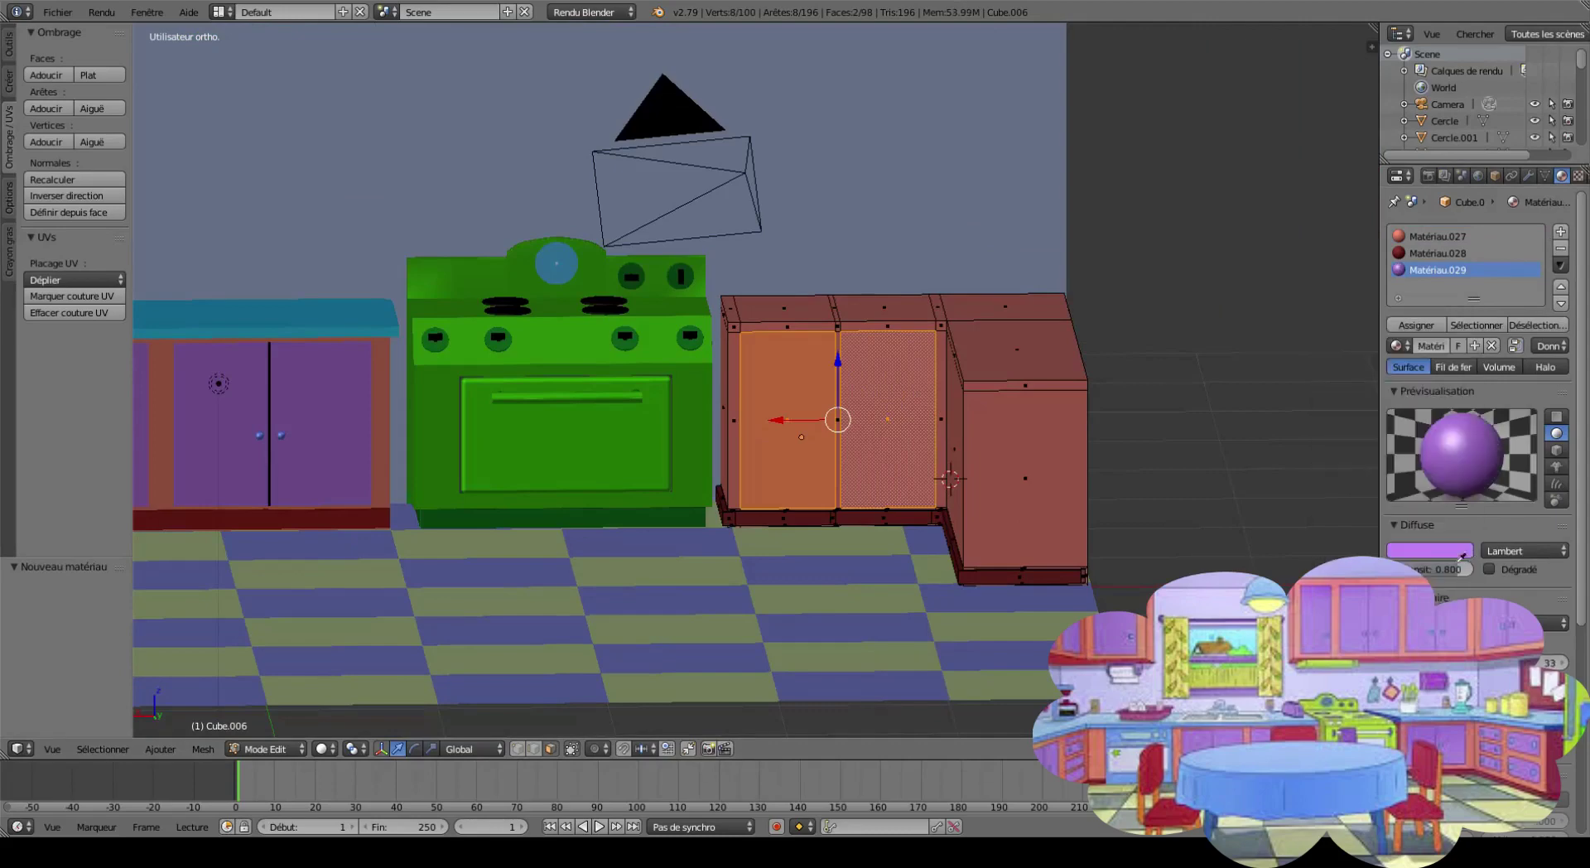
click(1416, 325)
Inset the door faces and push the panels slightly forward.
scroll(961, 490, up, 5)
key(e)
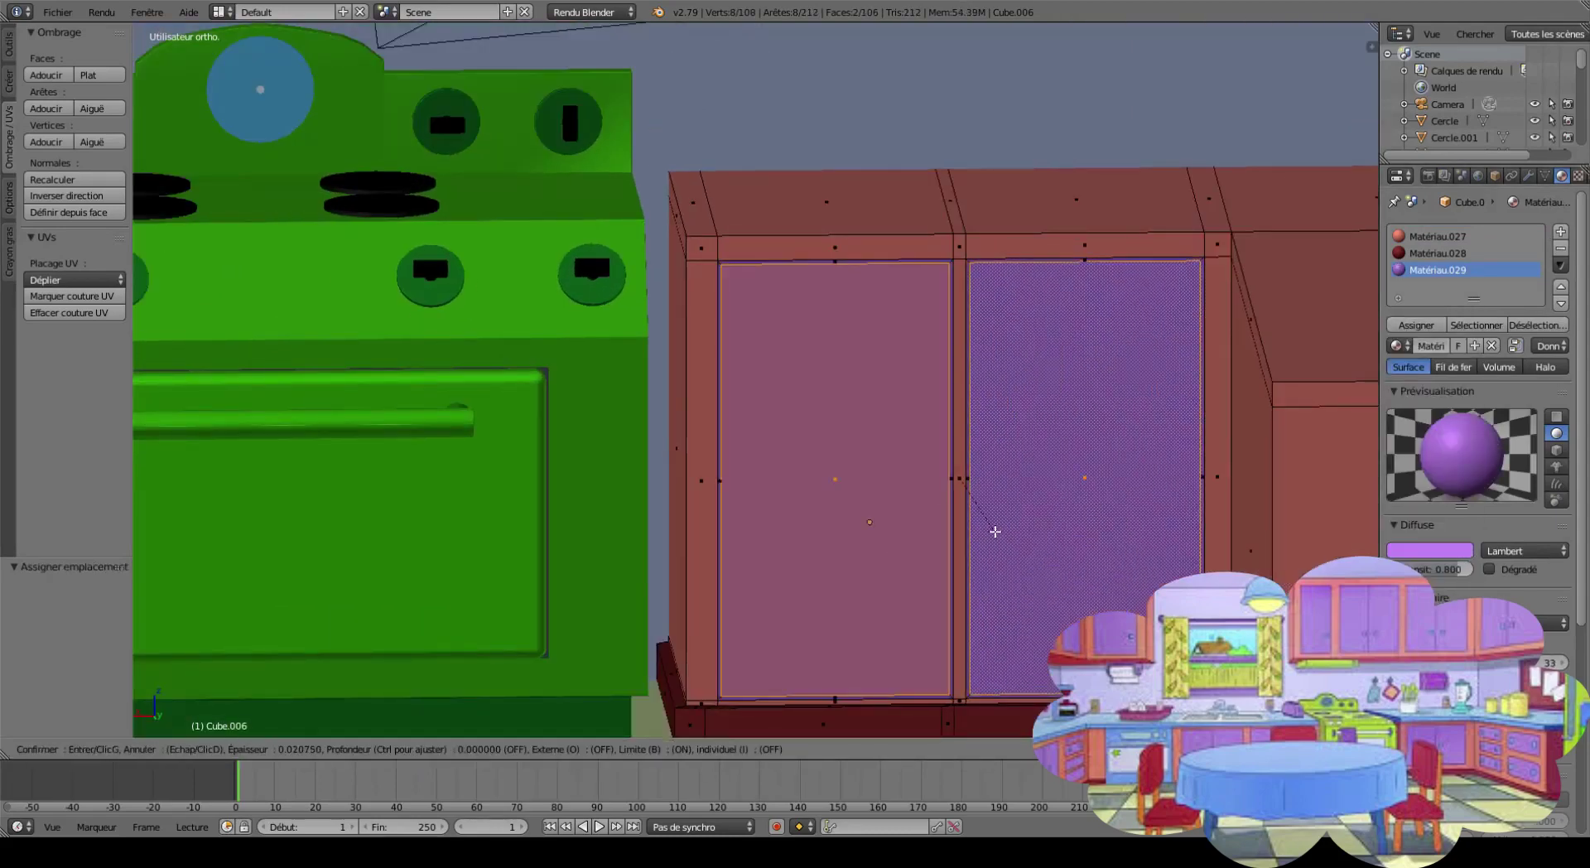
click(994, 537)
middle_drag(1084, 522, 960, 511)
Assign a new black material to the strip between the two doors.
scroll(960, 511, up, 2)
right_click(1003, 539)
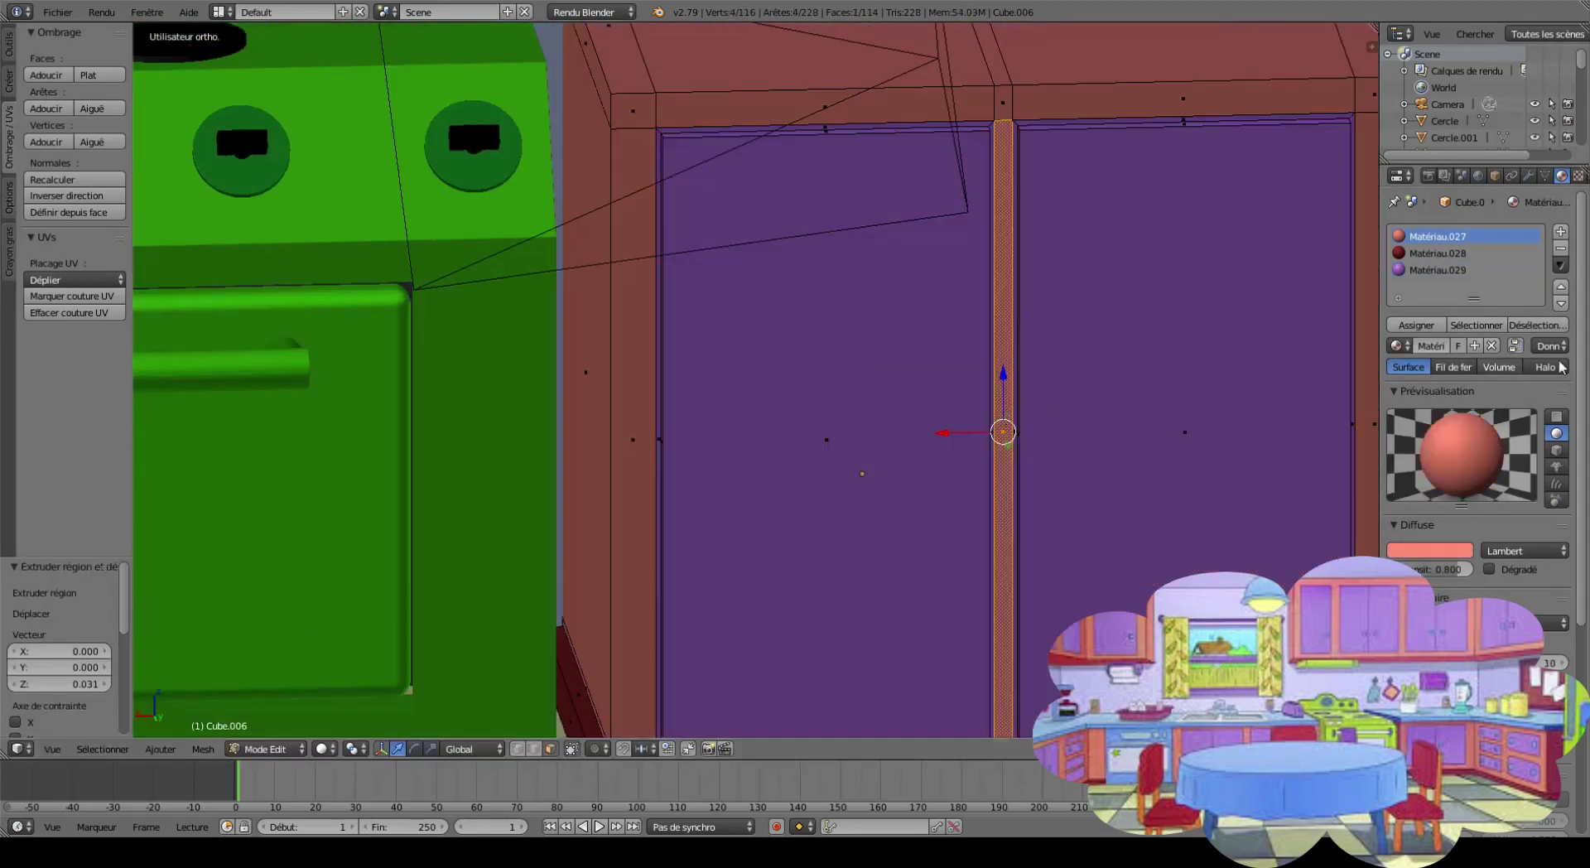
click(1560, 231)
click(1458, 345)
click(1430, 550)
click(1458, 492)
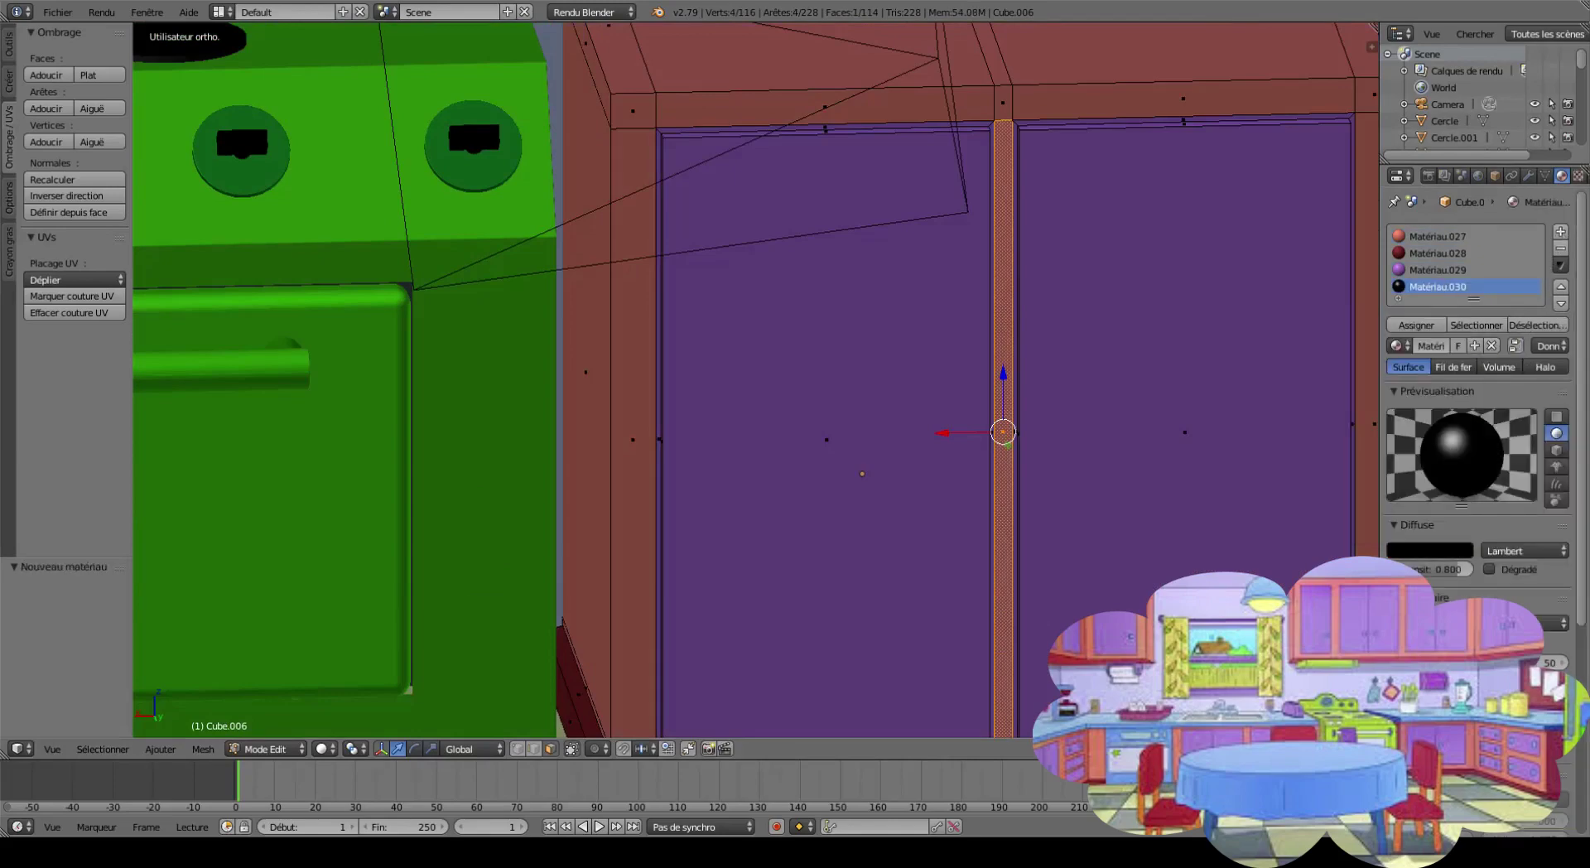
click(1416, 325)
Move the strip's edges along X to narrow it into a thin gap.
scroll(1177, 488, up, 3)
right_click(1177, 488)
key(g)
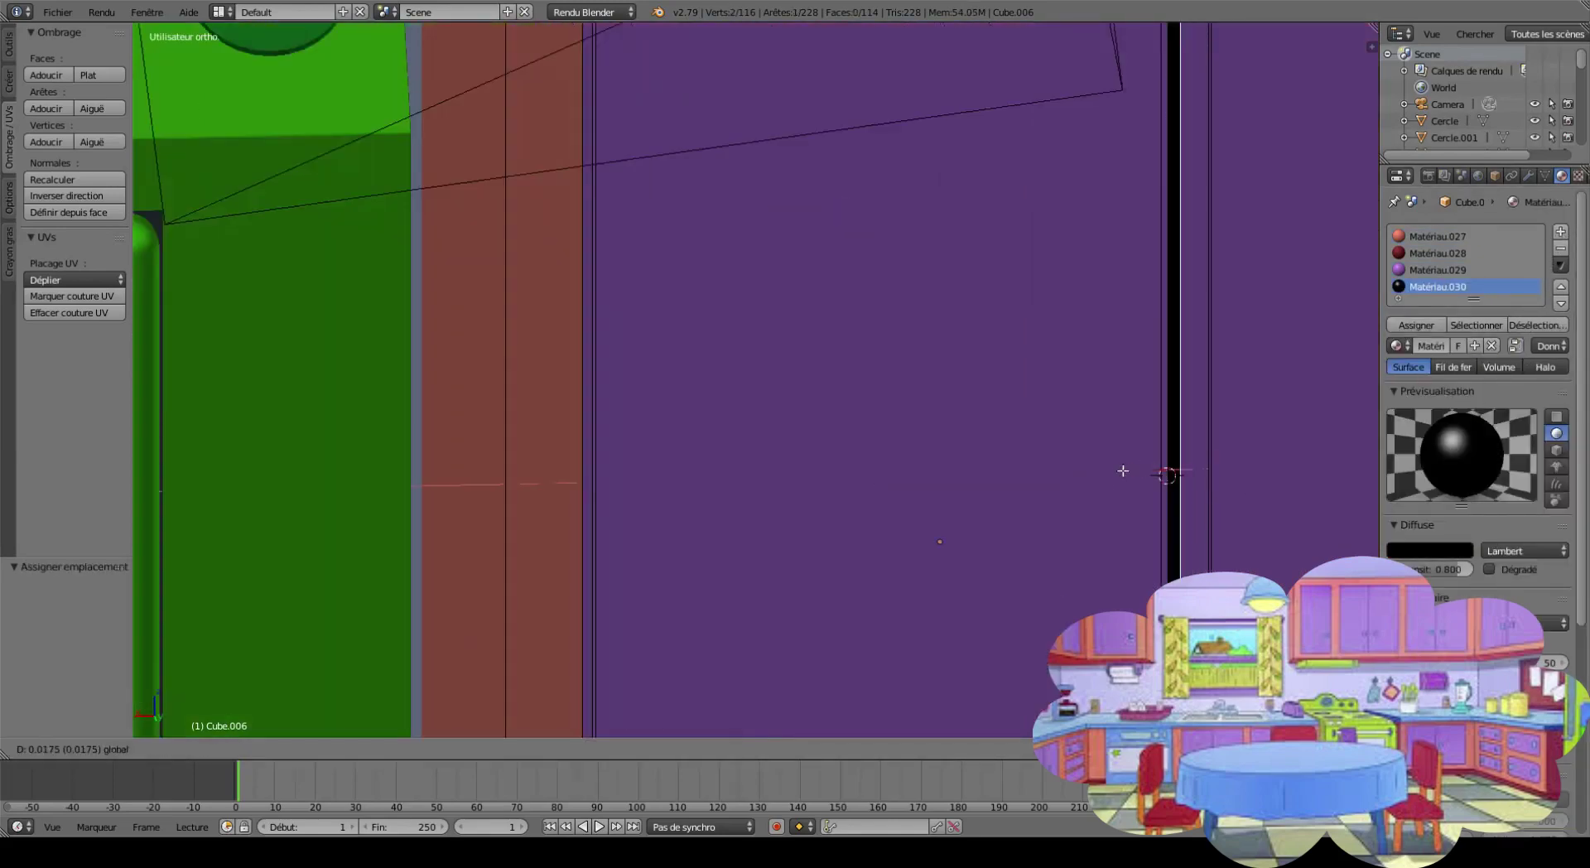
key(x)
click(1143, 471)
scroll(1200, 511, up, 2)
scroll(1127, 432, down, 2)
key(g)
key(x)
click(1101, 422)
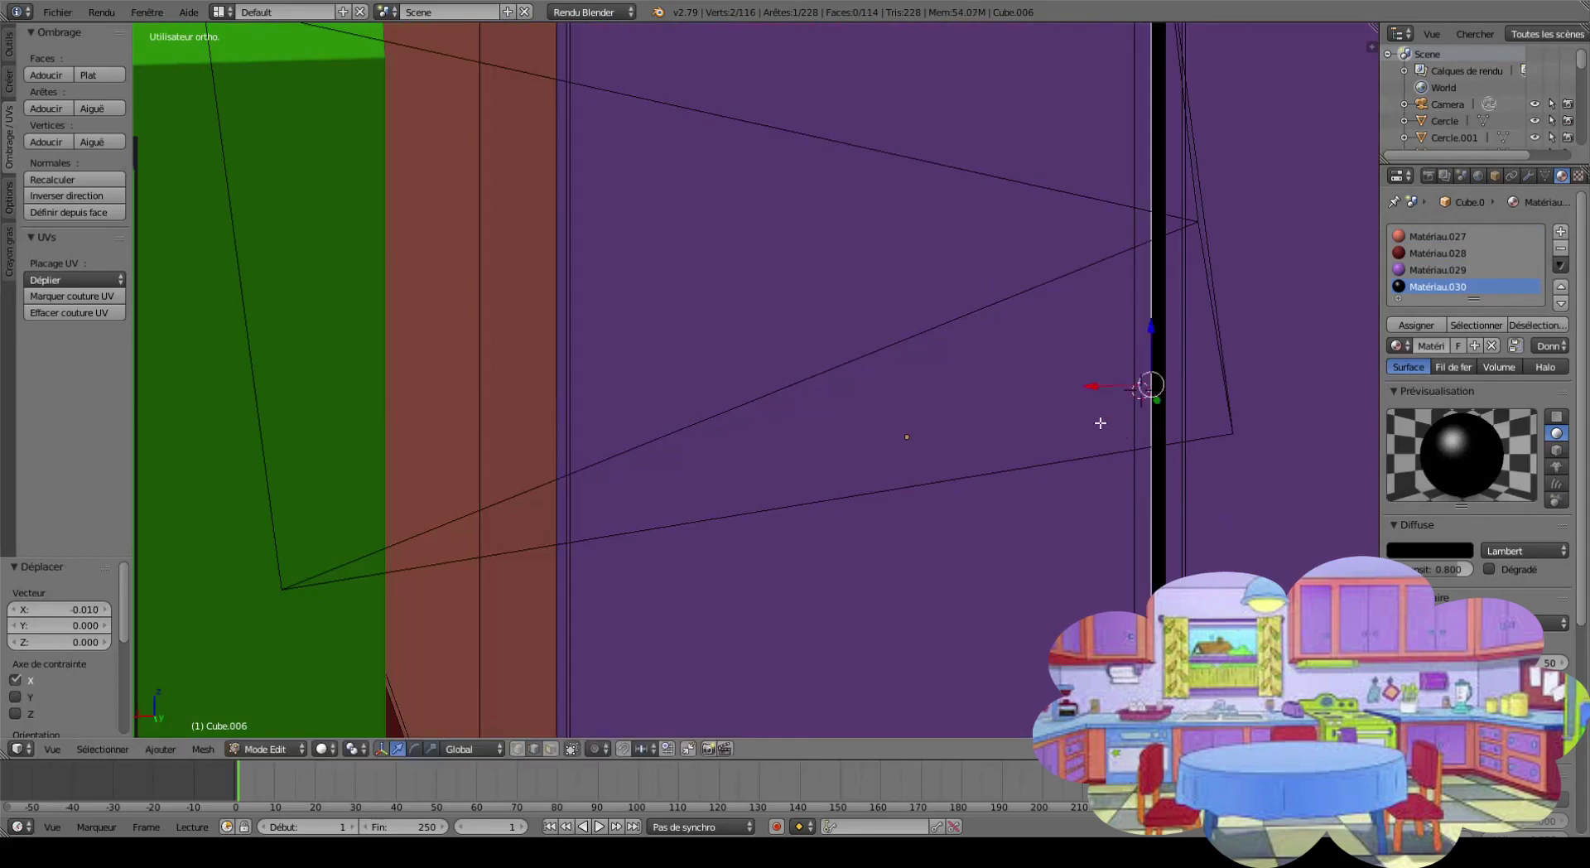
scroll(1101, 423, down, 5)
scroll(842, 390, down, 2)
scroll(919, 581, up, 3)
Return to Object Mode and select one of the blue cabinet knobs.
mouse_move(919, 581)
middle_down()
mouse_move(520, 519)
mouse_move(501, 464)
middle_up()
scroll(501, 464, up, 5)
click(269, 748)
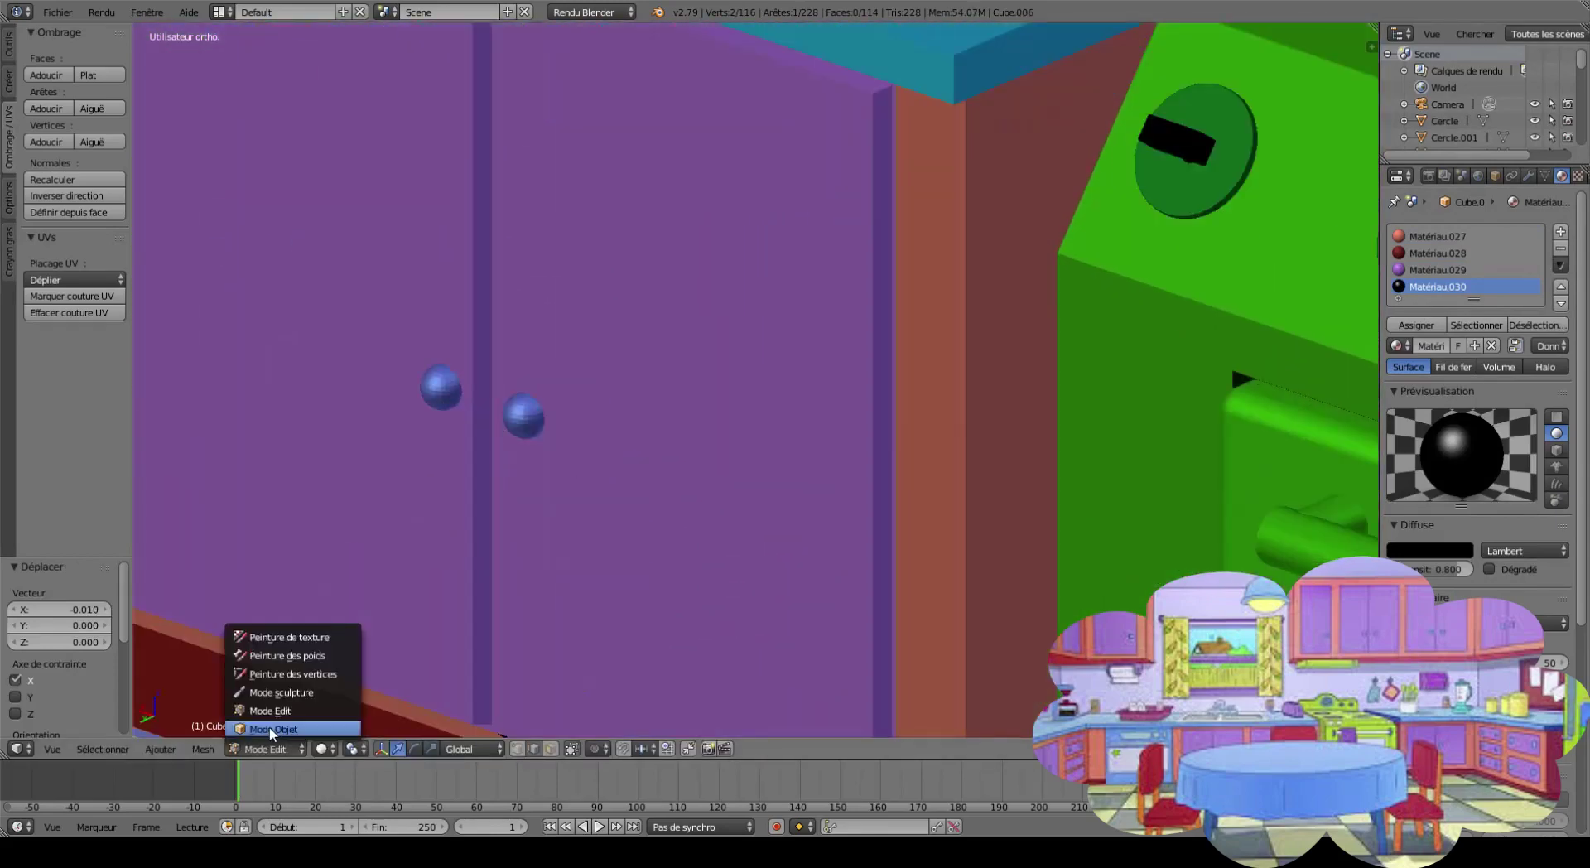
click(281, 727)
right_click(527, 414)
Duplicate the blue knob and slide the copy along X onto a door.
key(shift+d)
key(x)
click(1006, 506)
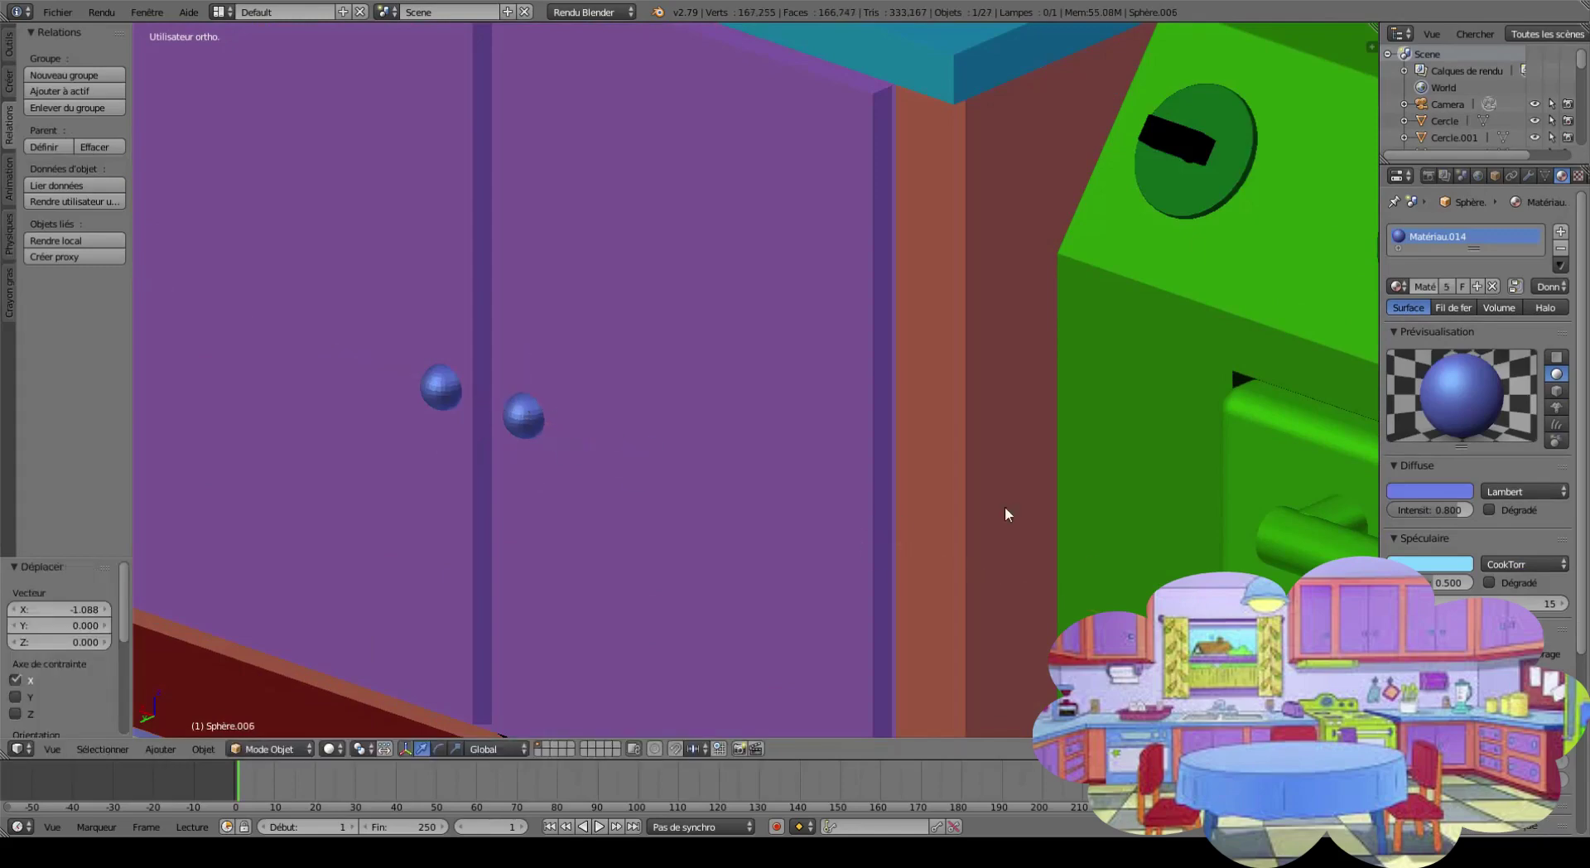
scroll(1057, 573, down, 6)
scroll(1057, 573, up, 3)
drag(802, 610, 1026, 592)
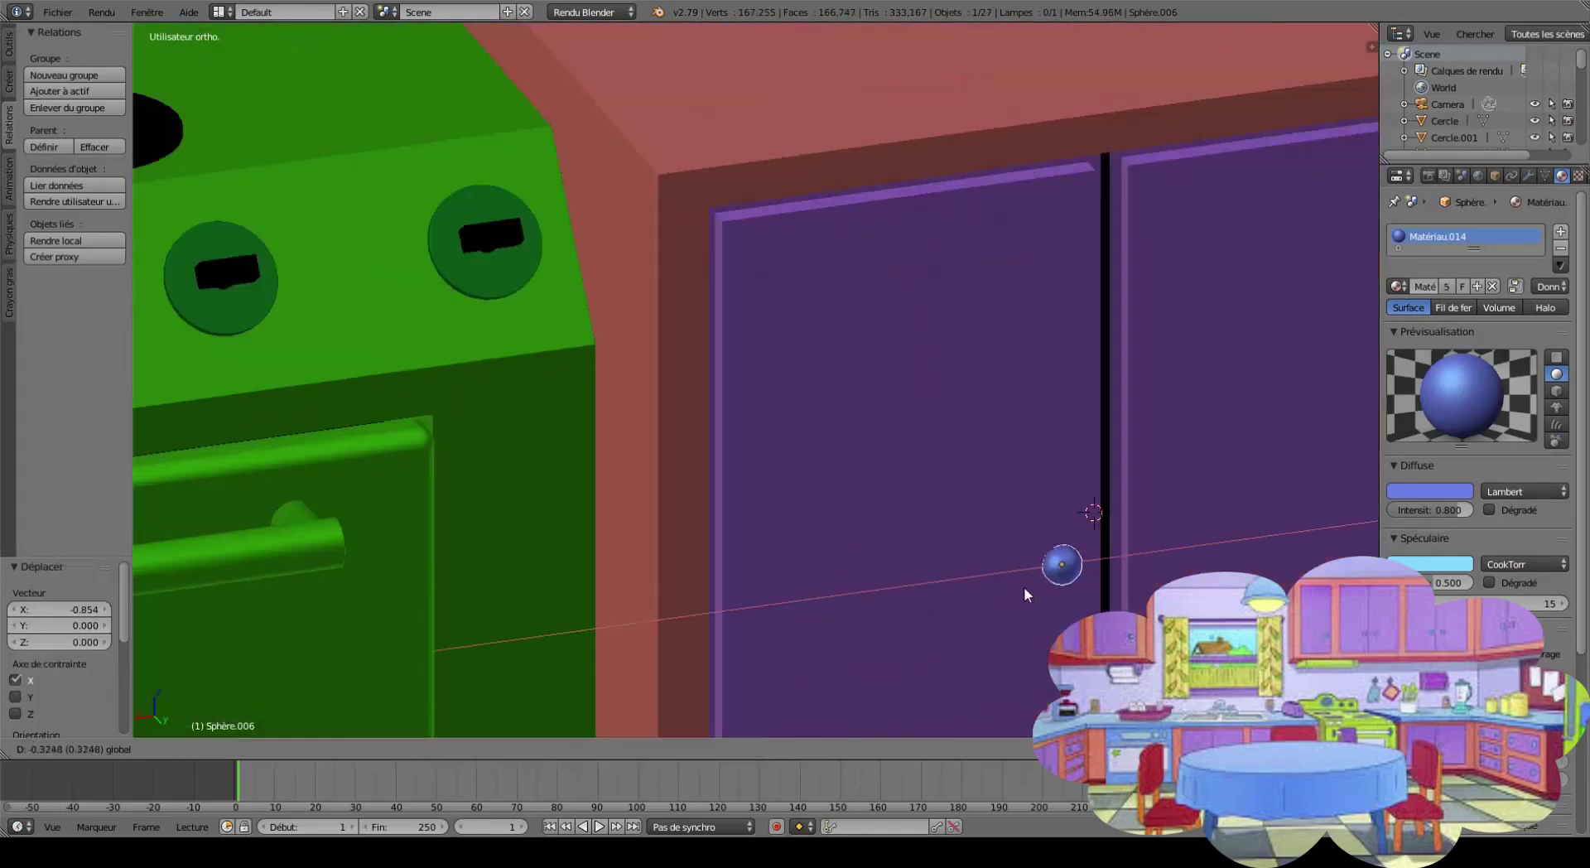
scroll(568, 305, up, 3)
scroll(401, 311, up, 3)
scroll(403, 320, down, 5)
scroll(690, 425, up, 5)
scroll(647, 441, down, 5)
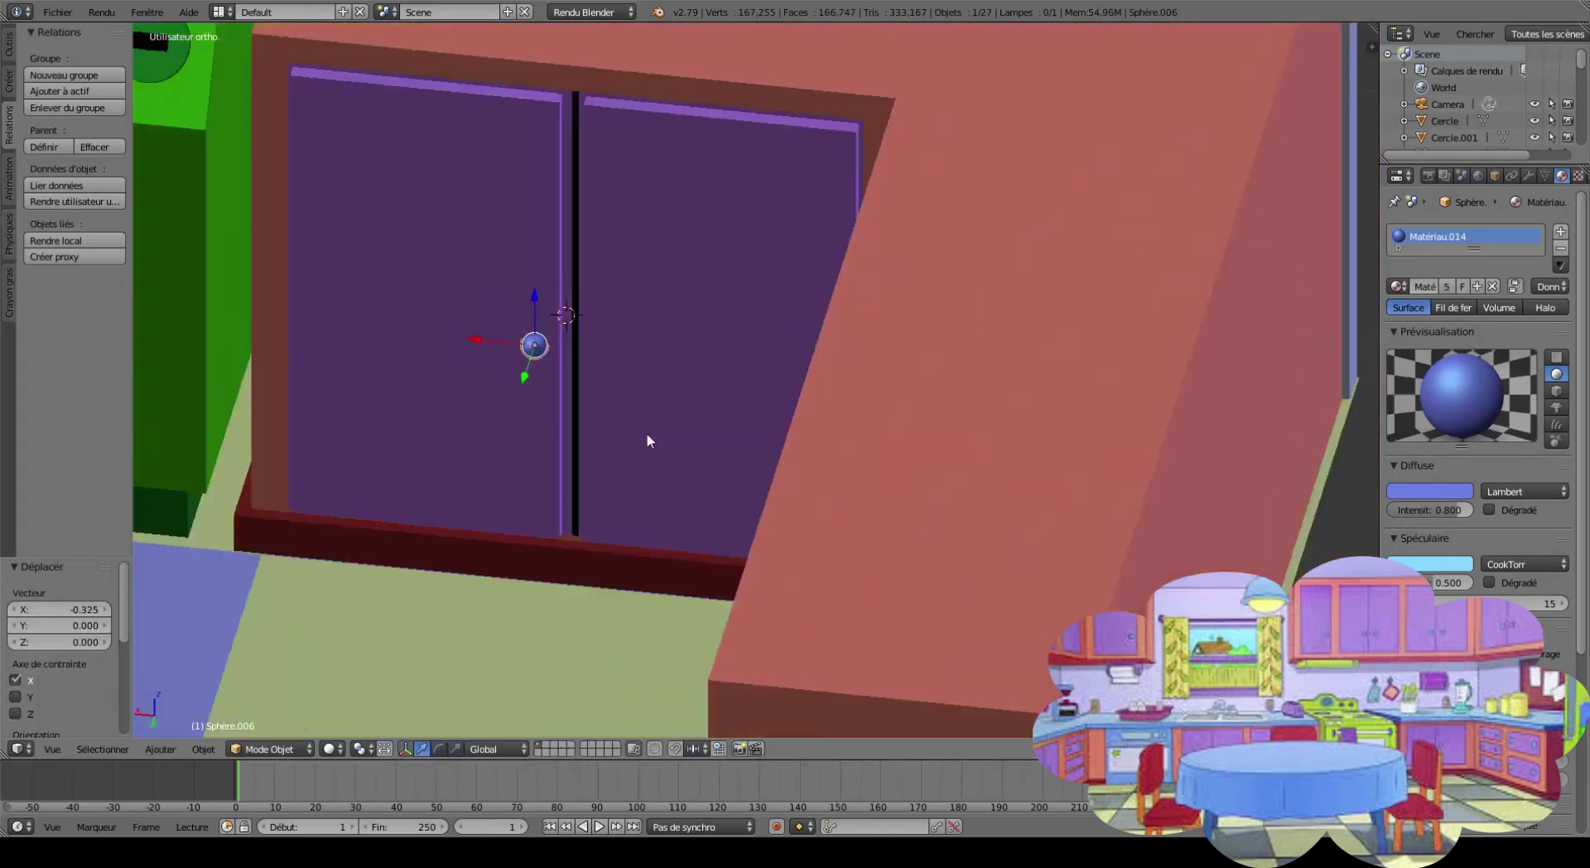
drag(455, 371, 458, 372)
scroll(498, 388, up, 1)
Duplicate the knob along X onto the other door, then select the pink counter.
key(shift+d)
key(x)
click(486, 378)
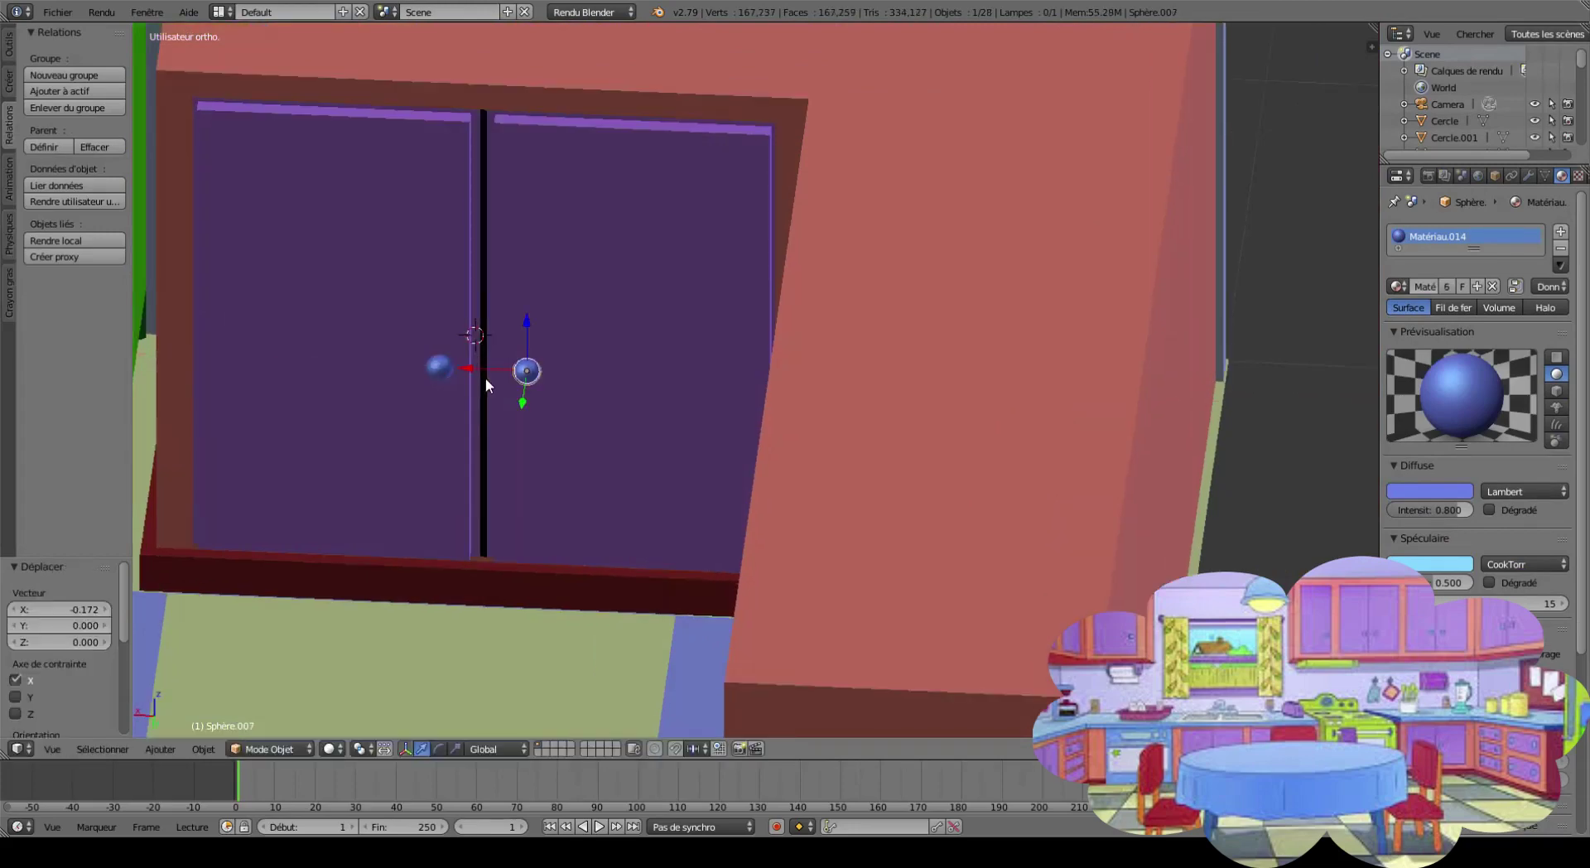
scroll(486, 378, down, 3)
scroll(365, 458, down, 2)
middle_drag(419, 509, 741, 553)
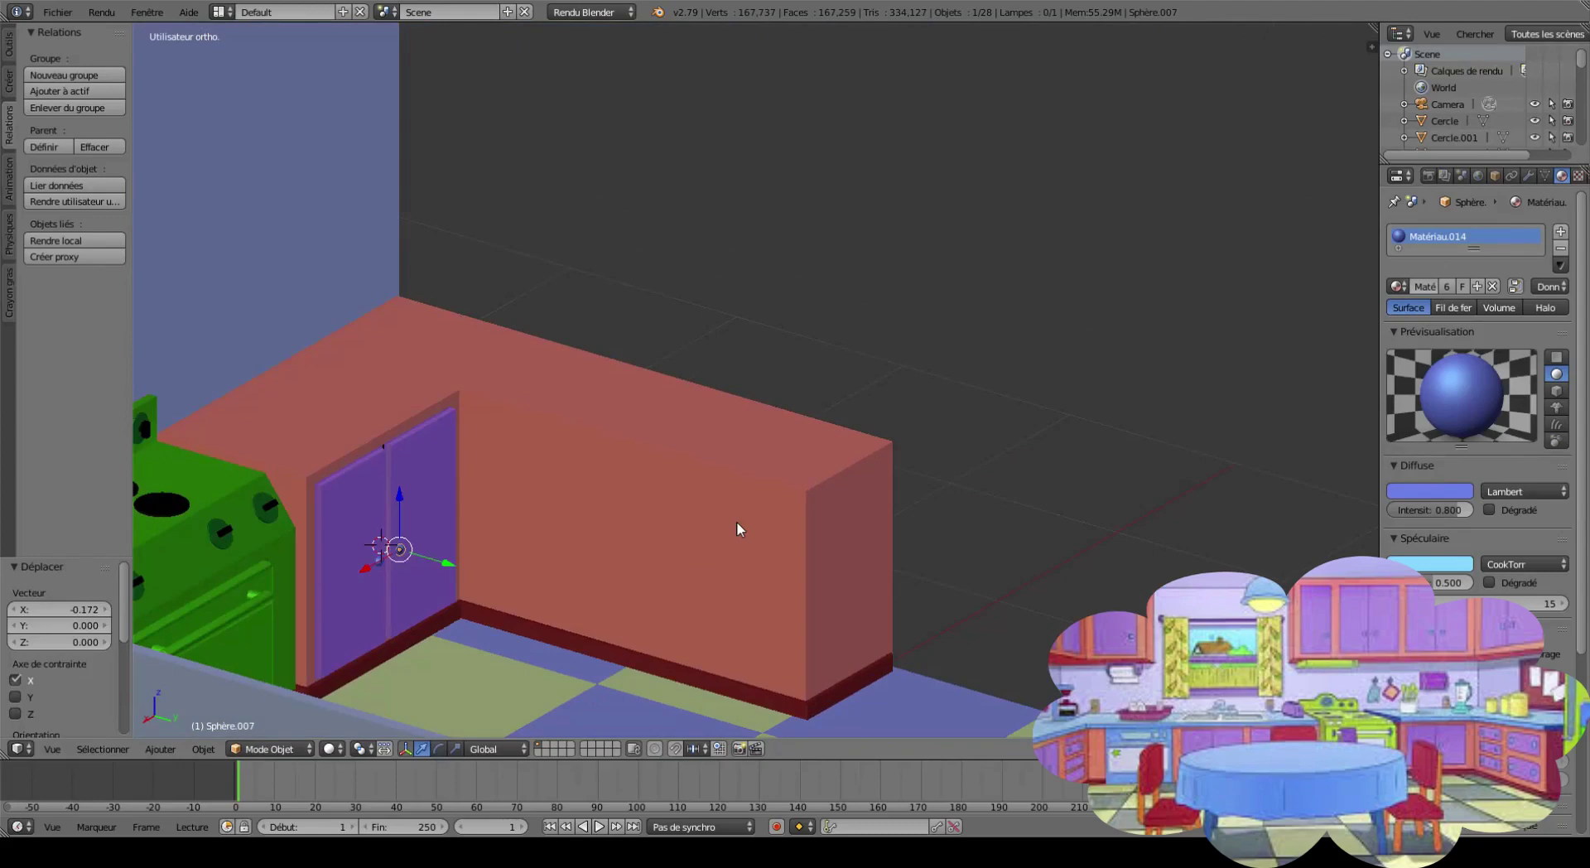
scroll(740, 528, up, 2)
right_click(433, 434)
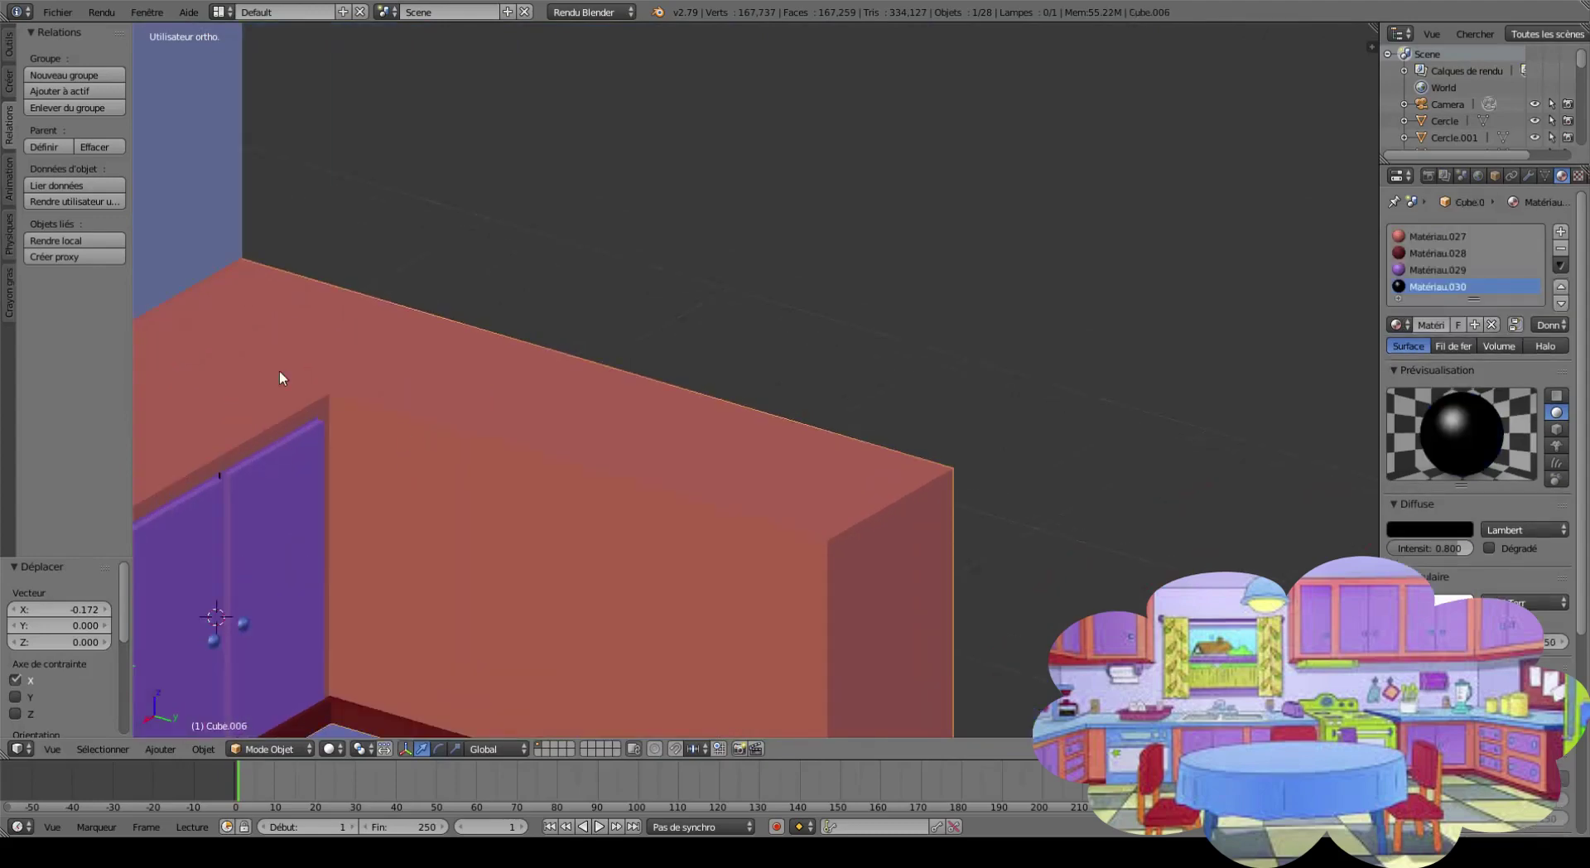
In Edit Mode, extrude the counter's top faces in place as a worktop layer.
scroll(722, 451, down, 3)
key(Tab)
scroll(443, 349, up, 4)
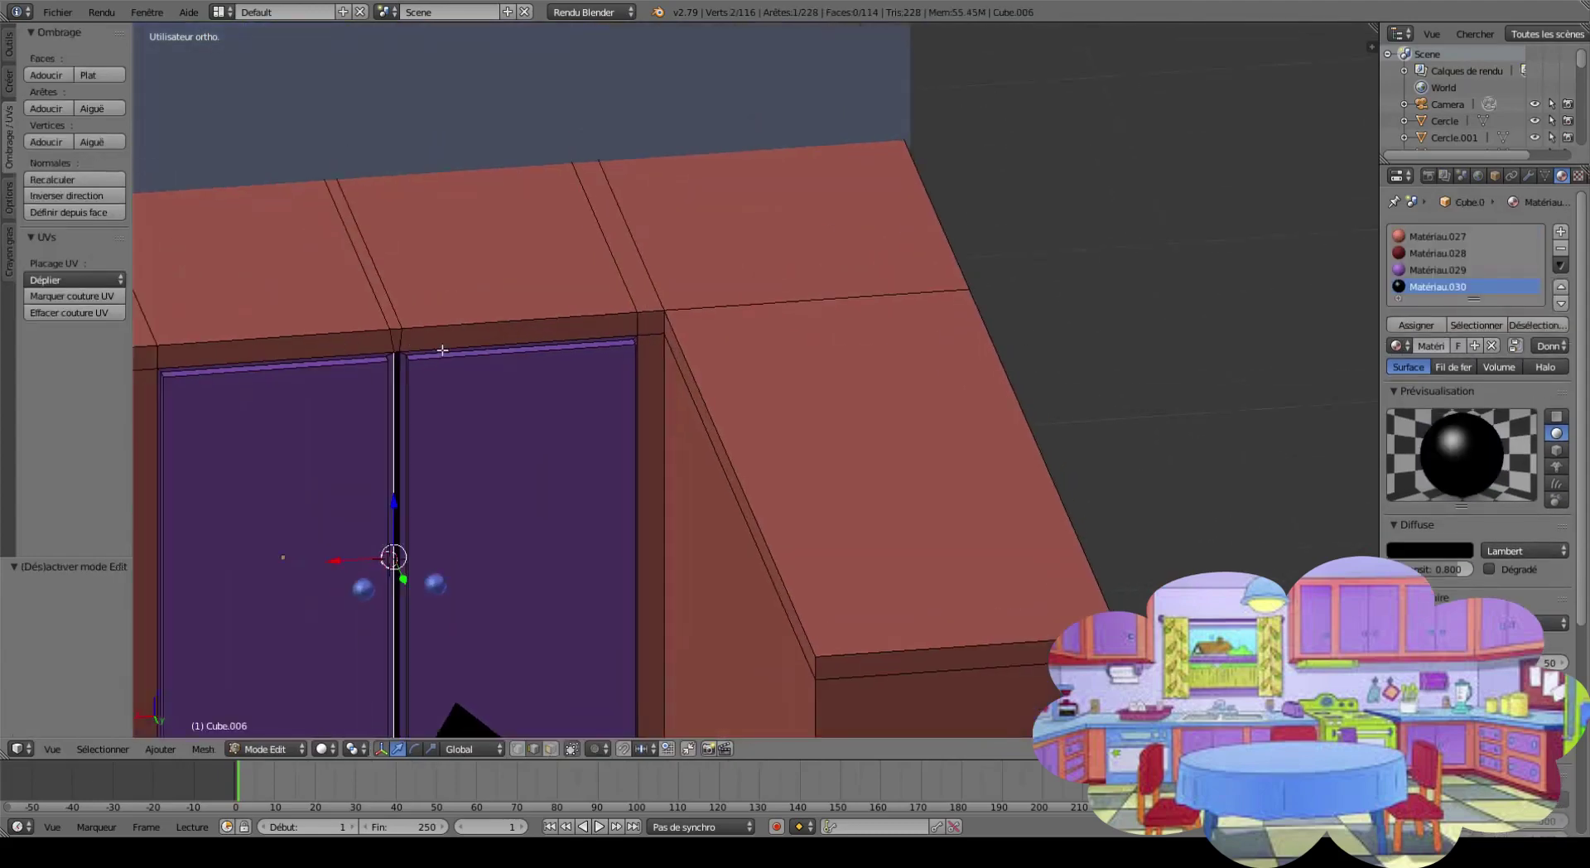
shift+middle_drag(442, 349, 272, 382)
click(268, 344)
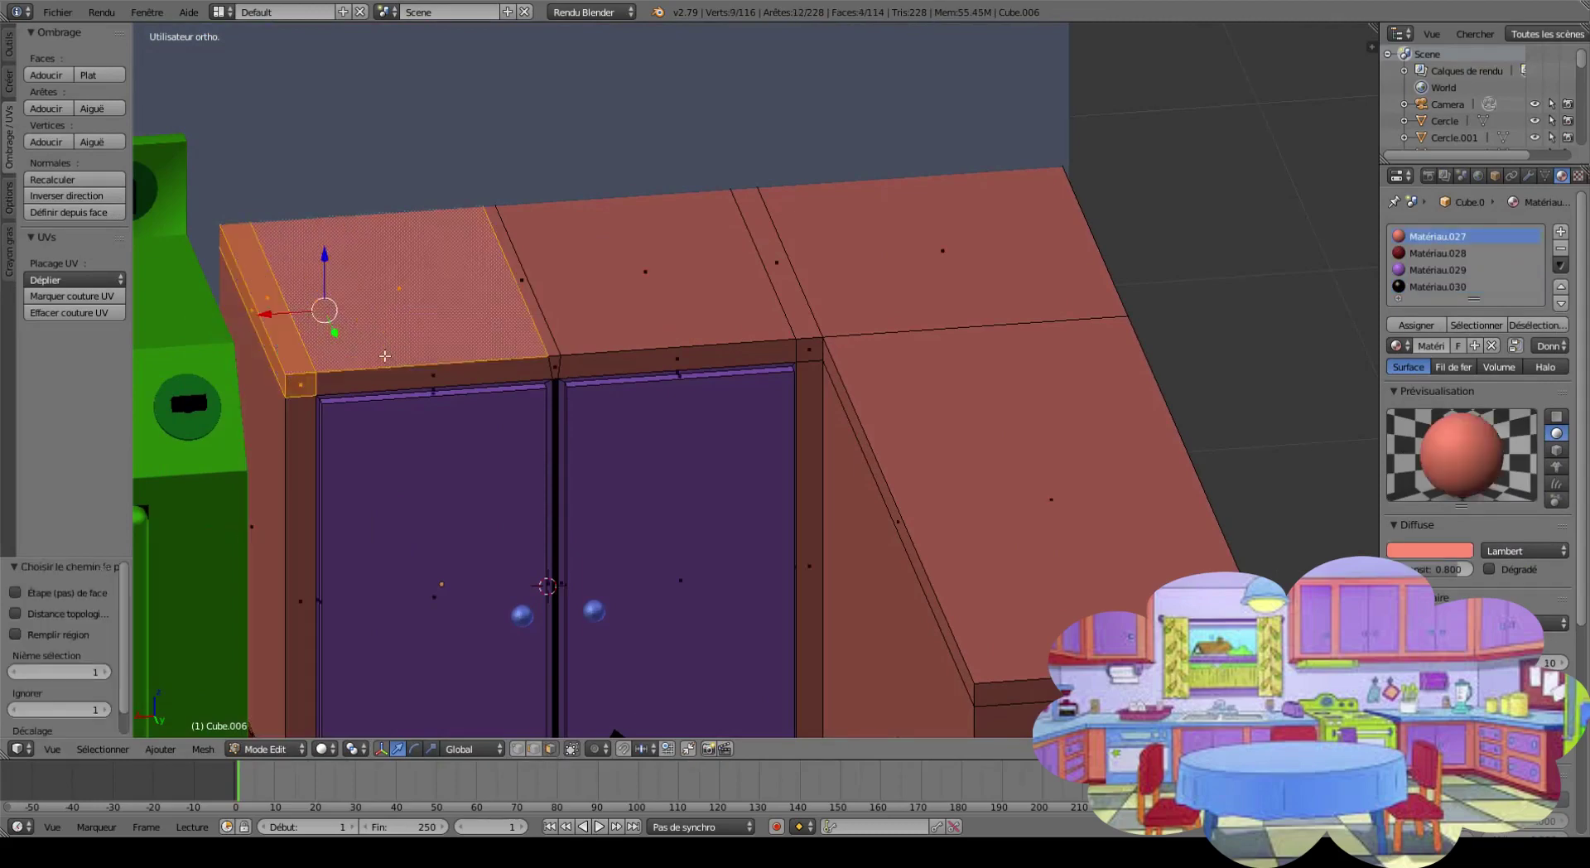
ctrl+click(663, 273)
ctrl+click(874, 478)
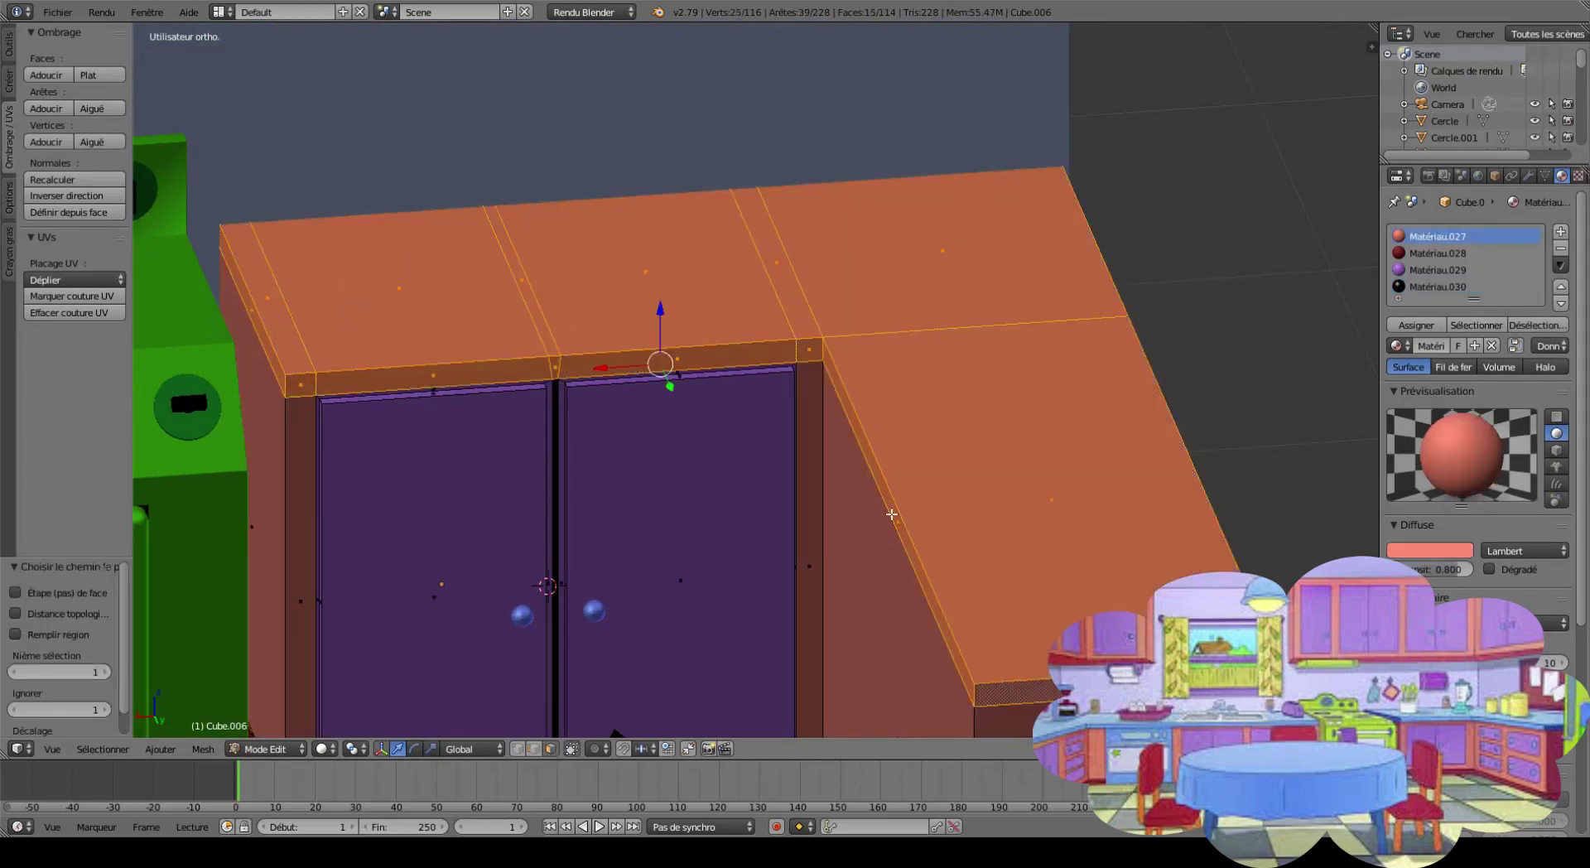
key(e)
right_click(819, 430)
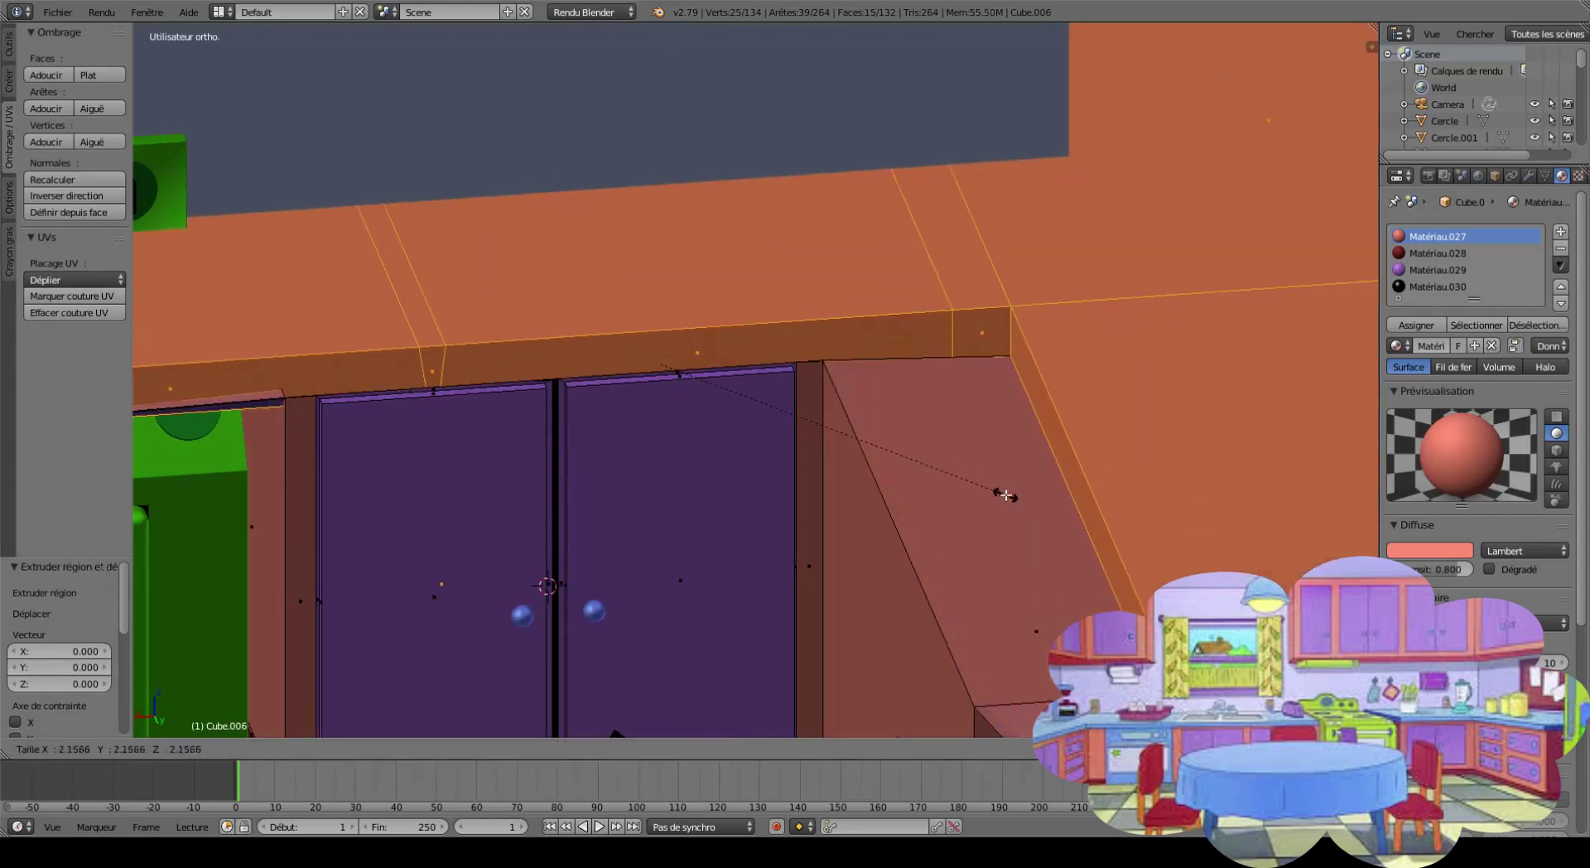
Try selecting other counter faces, then undo back to the extruded top-face selection.
right_click(1012, 690)
right_click(808, 357)
right_click(365, 315)
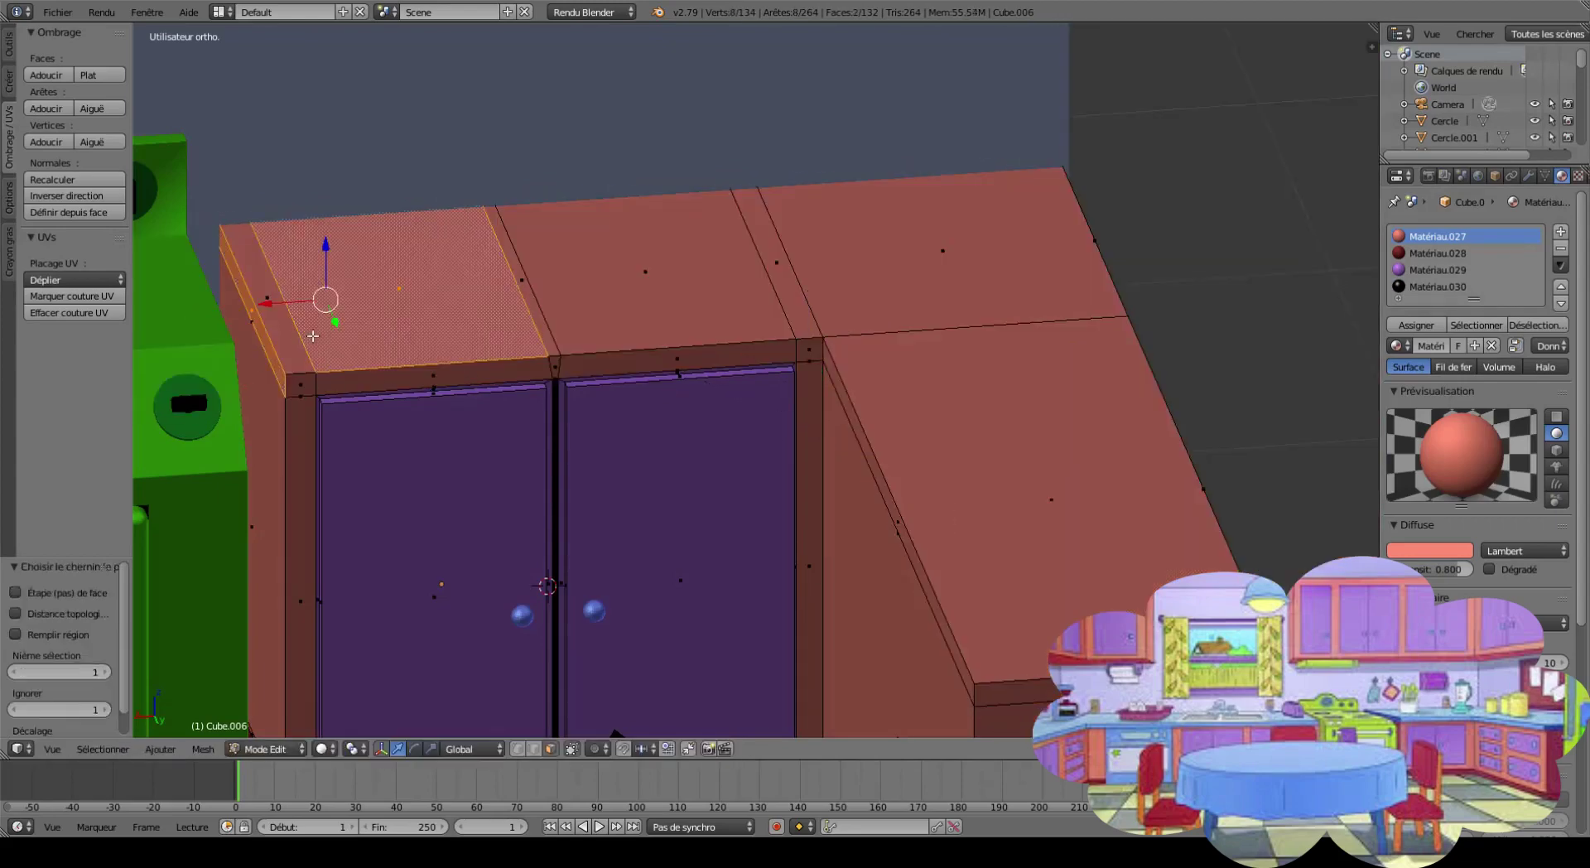
right_click(320, 349)
key(ctrl+z)
key(ctrl+z)
key(ctrl+z)
key(ctrl+z)
Assign a new blue material to the worktop's top faces.
scroll(320, 349, down, 5)
click(1560, 232)
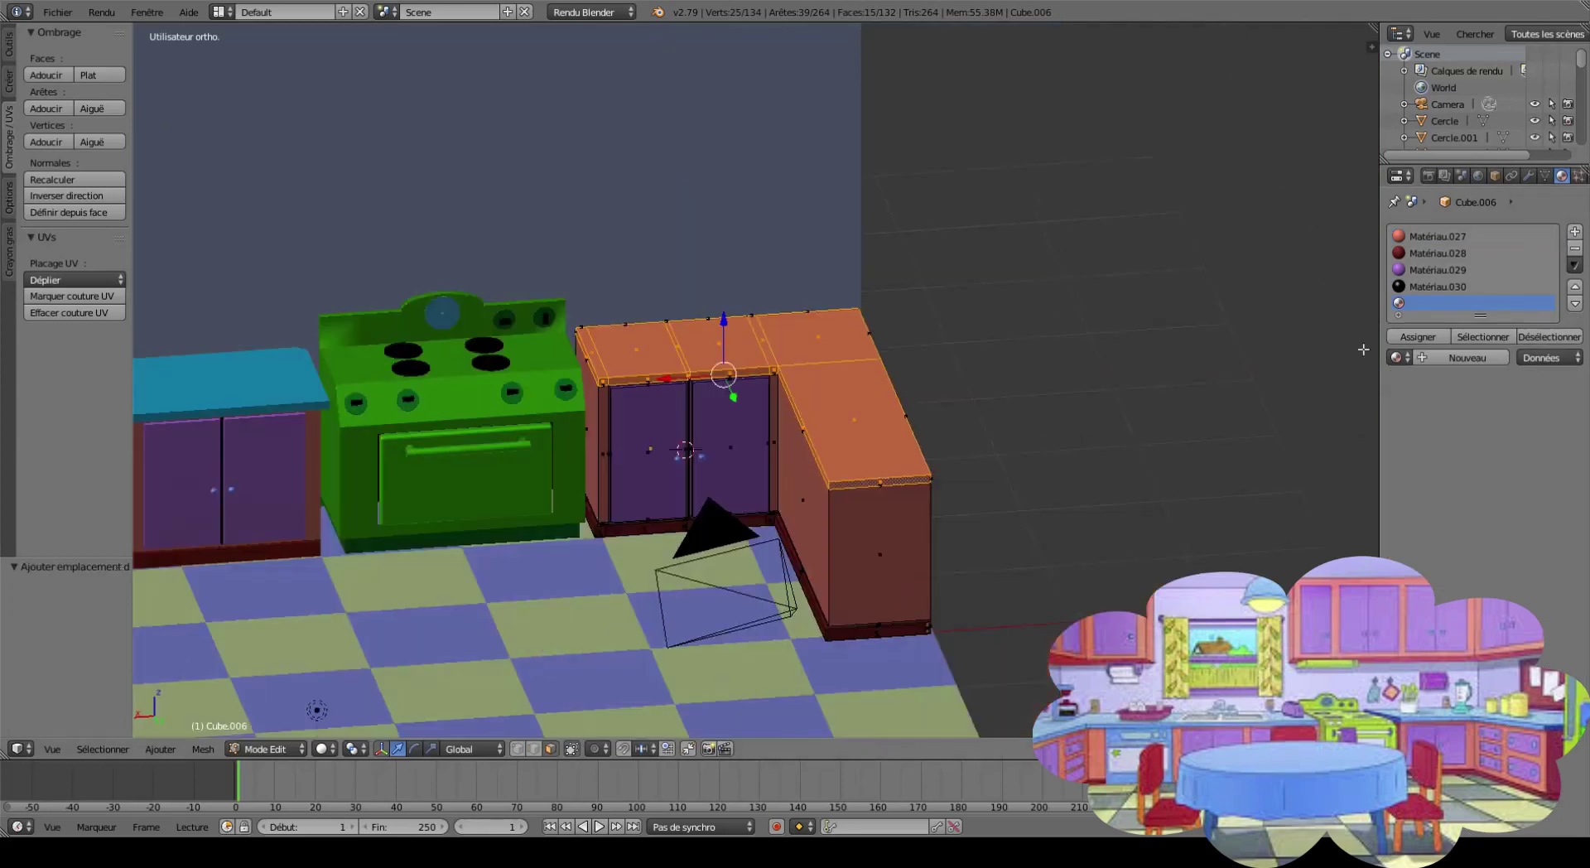
click(1458, 357)
key(ctrl+v)
click(1425, 563)
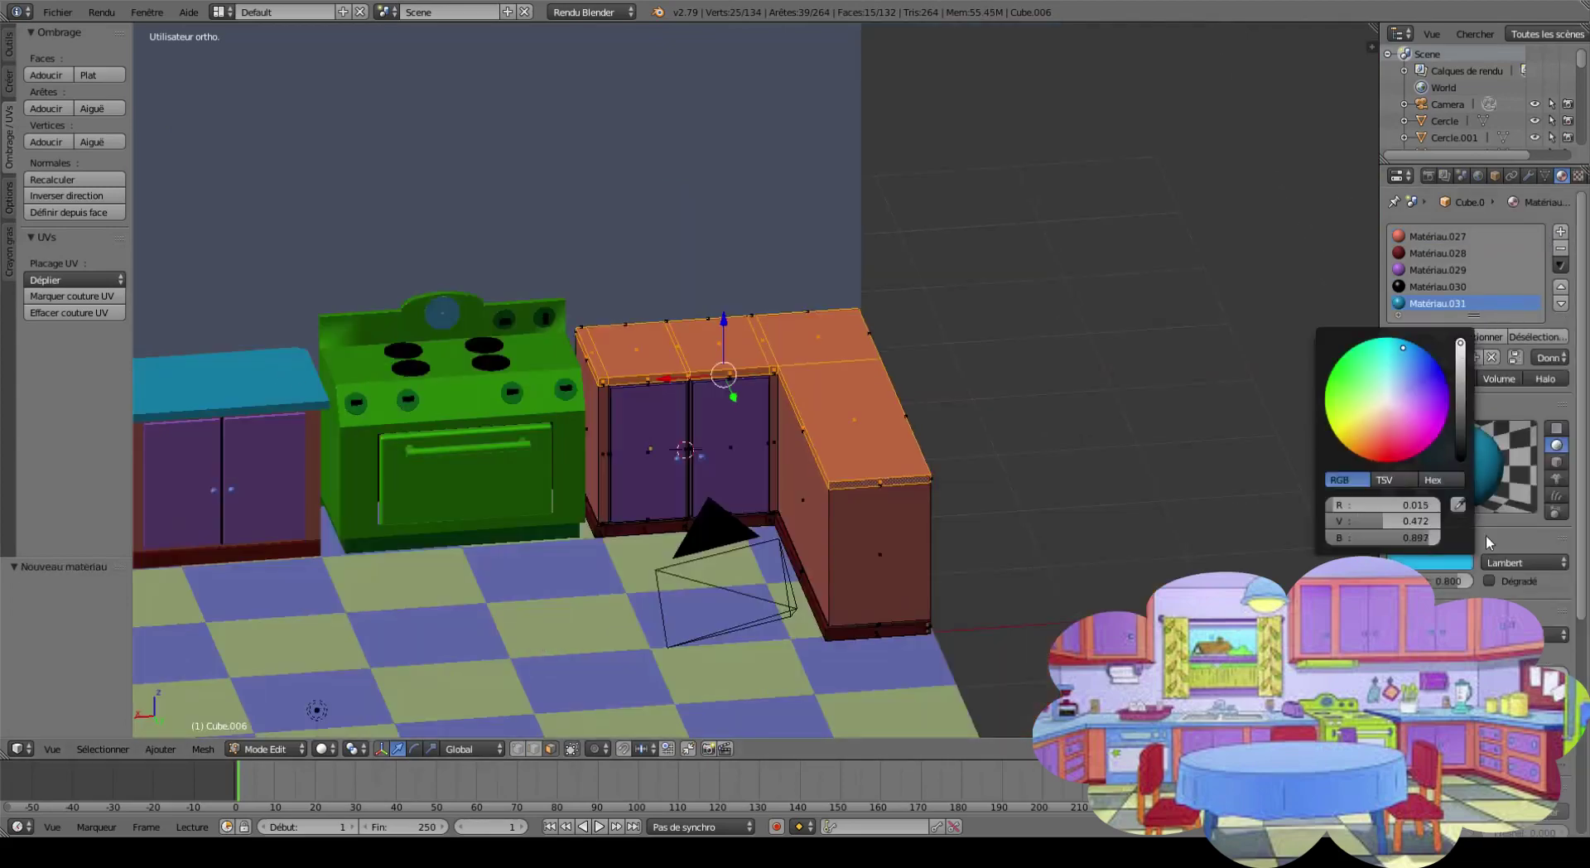
click(1430, 562)
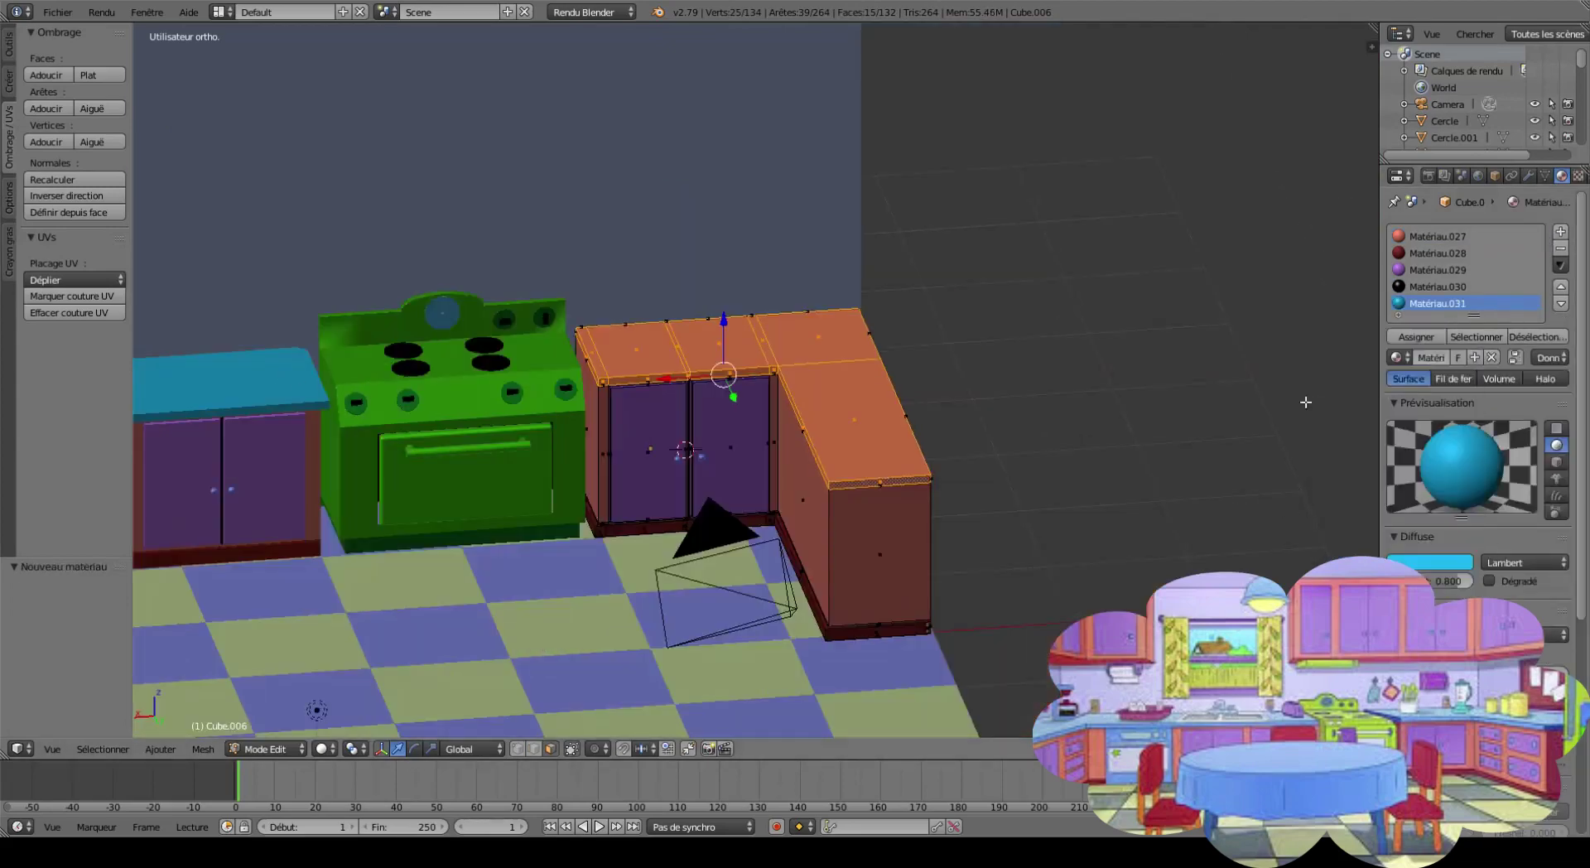
click(1416, 337)
Extrude the worktop's front edge strips to form a thin lip.
scroll(772, 438, up, 2)
scroll(772, 437, up, 2)
alt+right_click(760, 365)
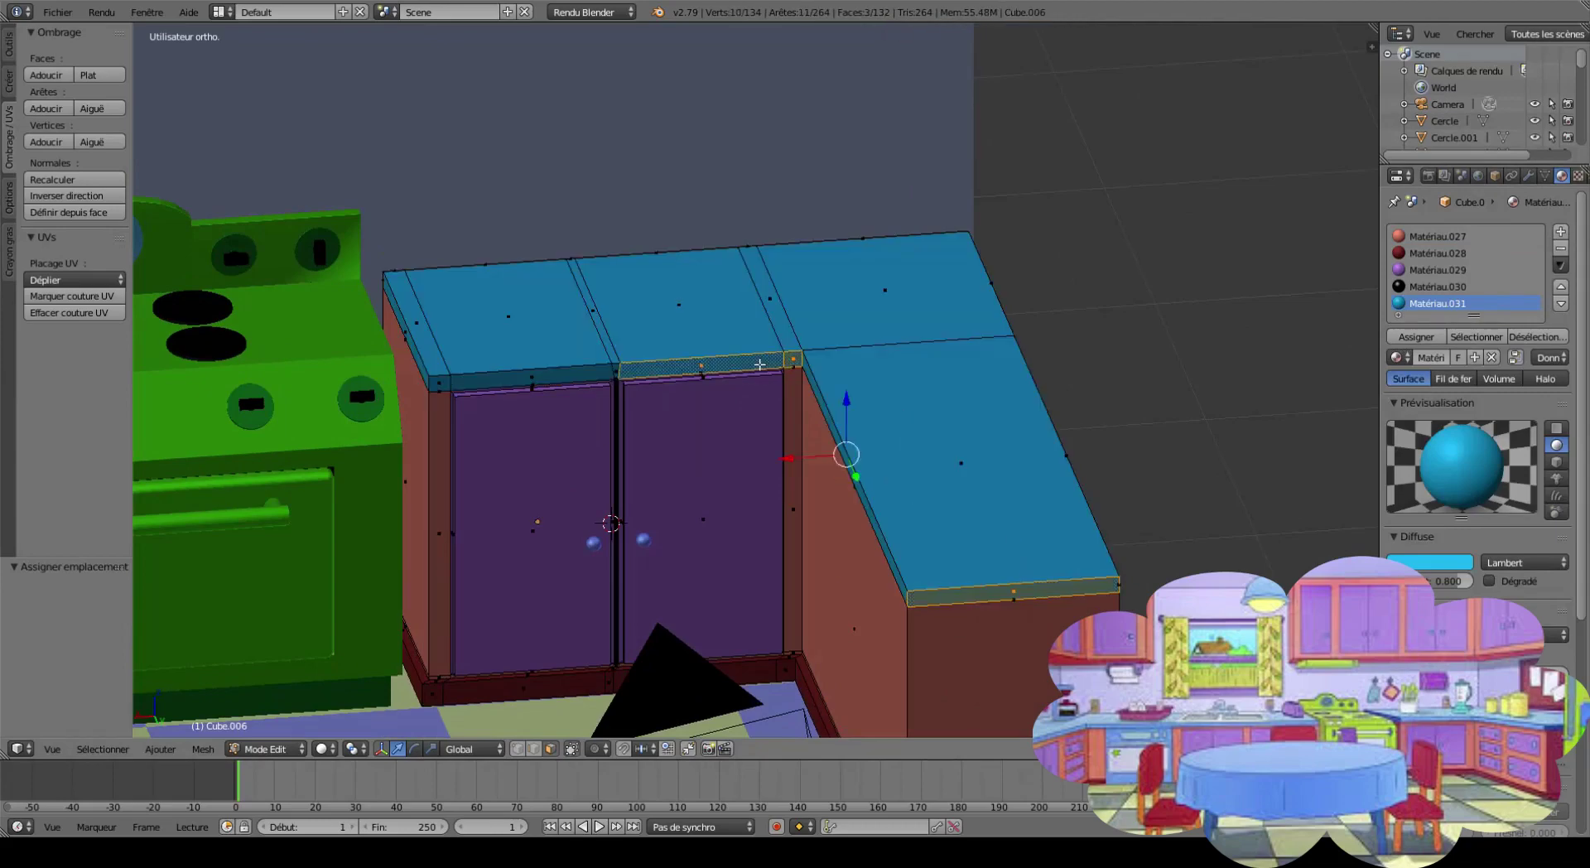
shift+right_click(438, 382)
scroll(519, 392, up, 2)
key(e)
click(519, 377)
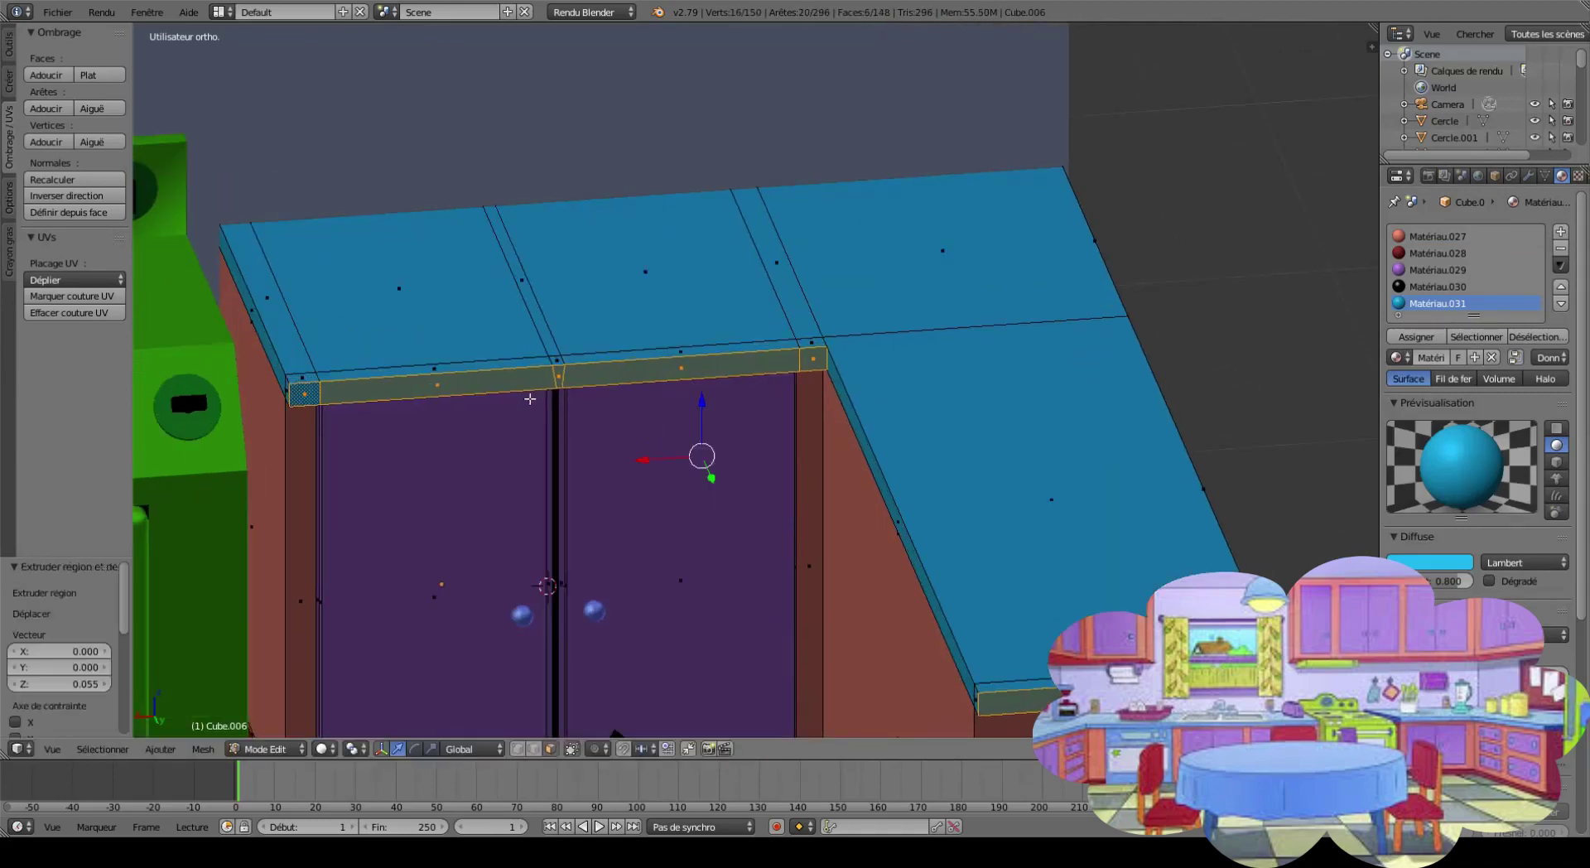
Extrude the left and right side strips into lips and leave Edit Mode.
right_click(933, 588)
shift+right_click(297, 393)
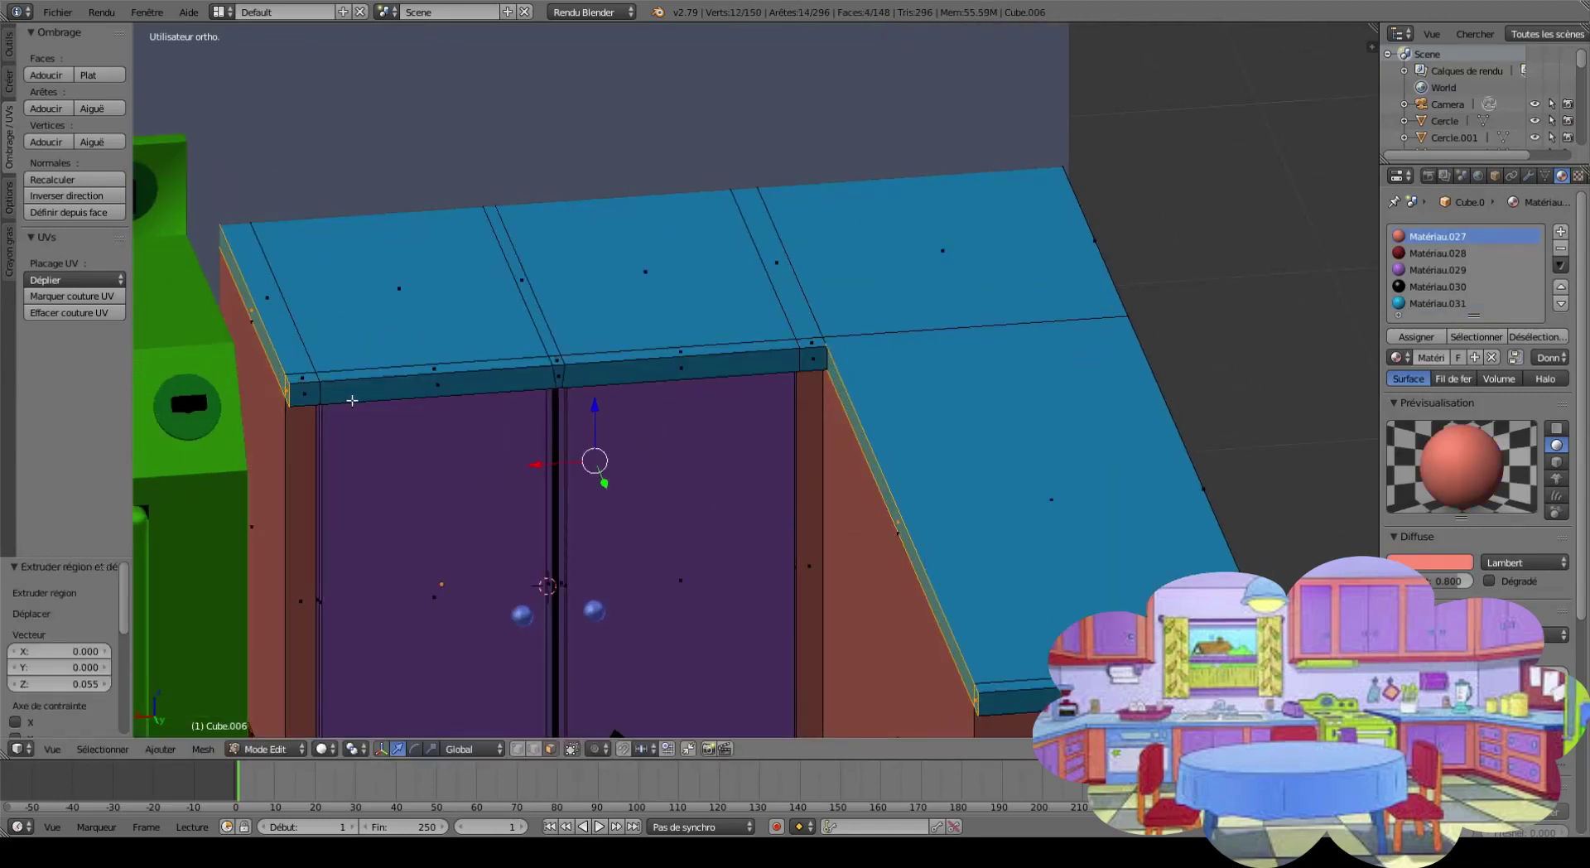
key(e)
click(339, 400)
scroll(338, 400, down, 5)
key(Tab)
key(Tab)
mouse_move(339, 400)
middle_down()
mouse_move(557, 521)
mouse_move(543, 543)
mouse_move(645, 484)
middle_up()
scroll(543, 542, up, 5)
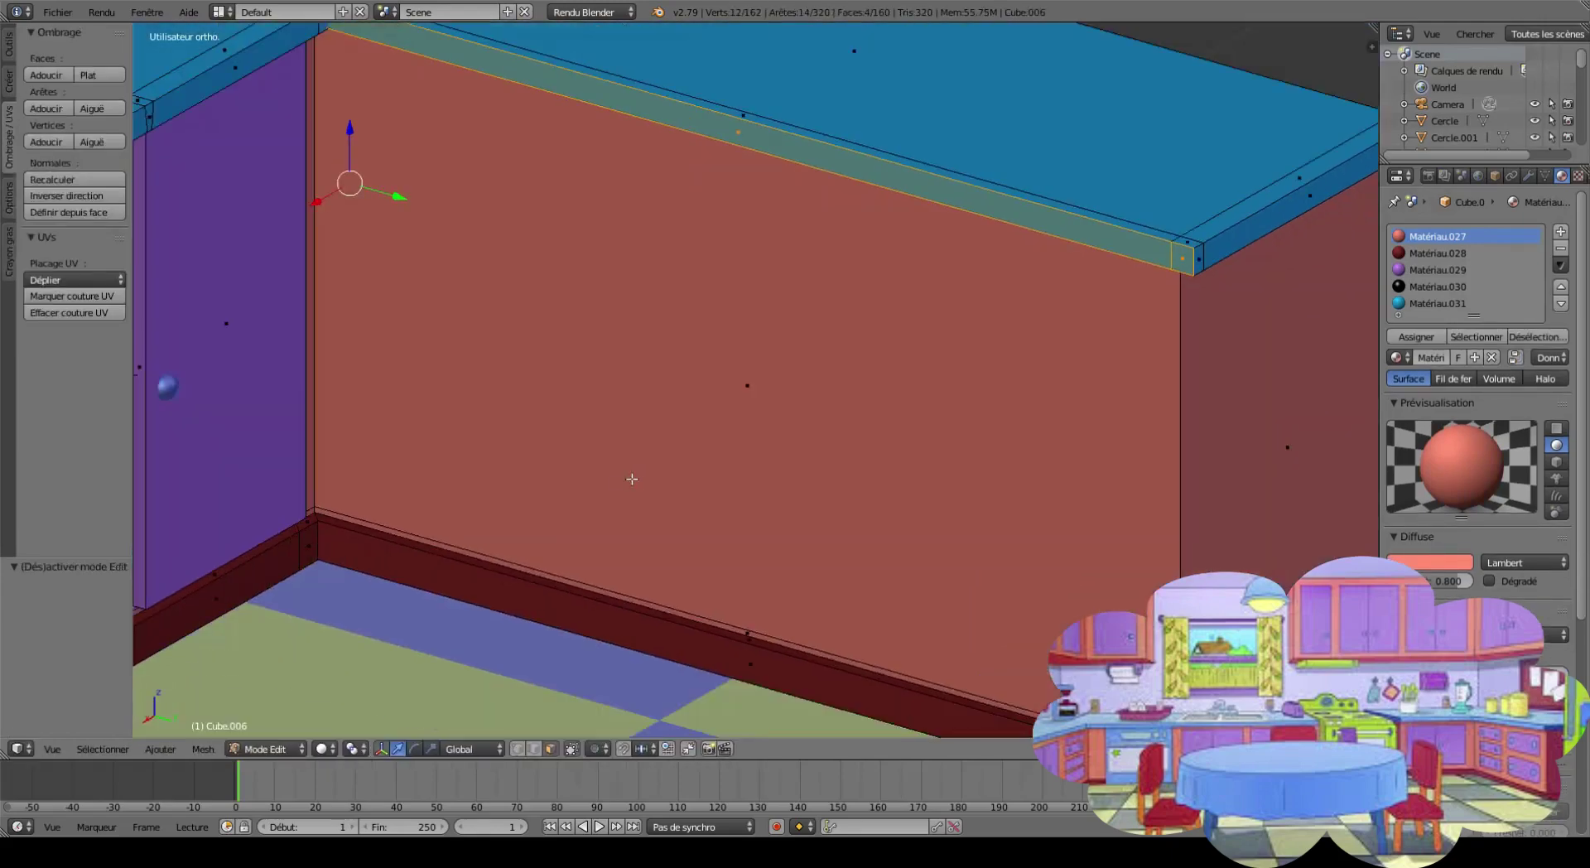
Hide the grey foreground wall and go back into Edit Mode on the counter.
scroll(645, 484, down, 5)
key(Tab)
key(h)
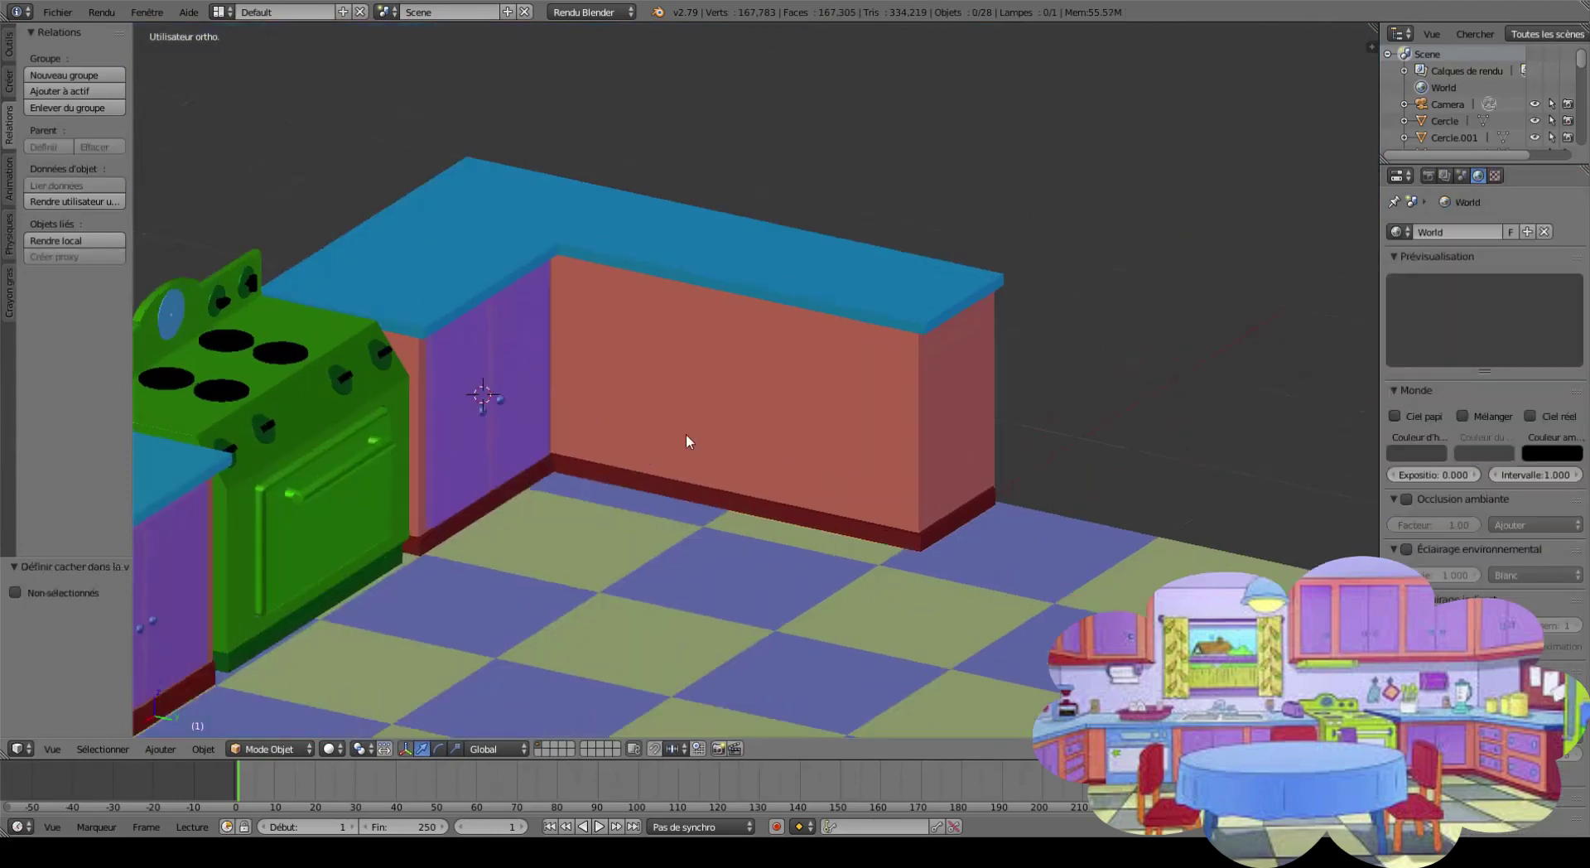
scroll(686, 434, up, 4)
scroll(683, 449, up, 2)
key(Tab)
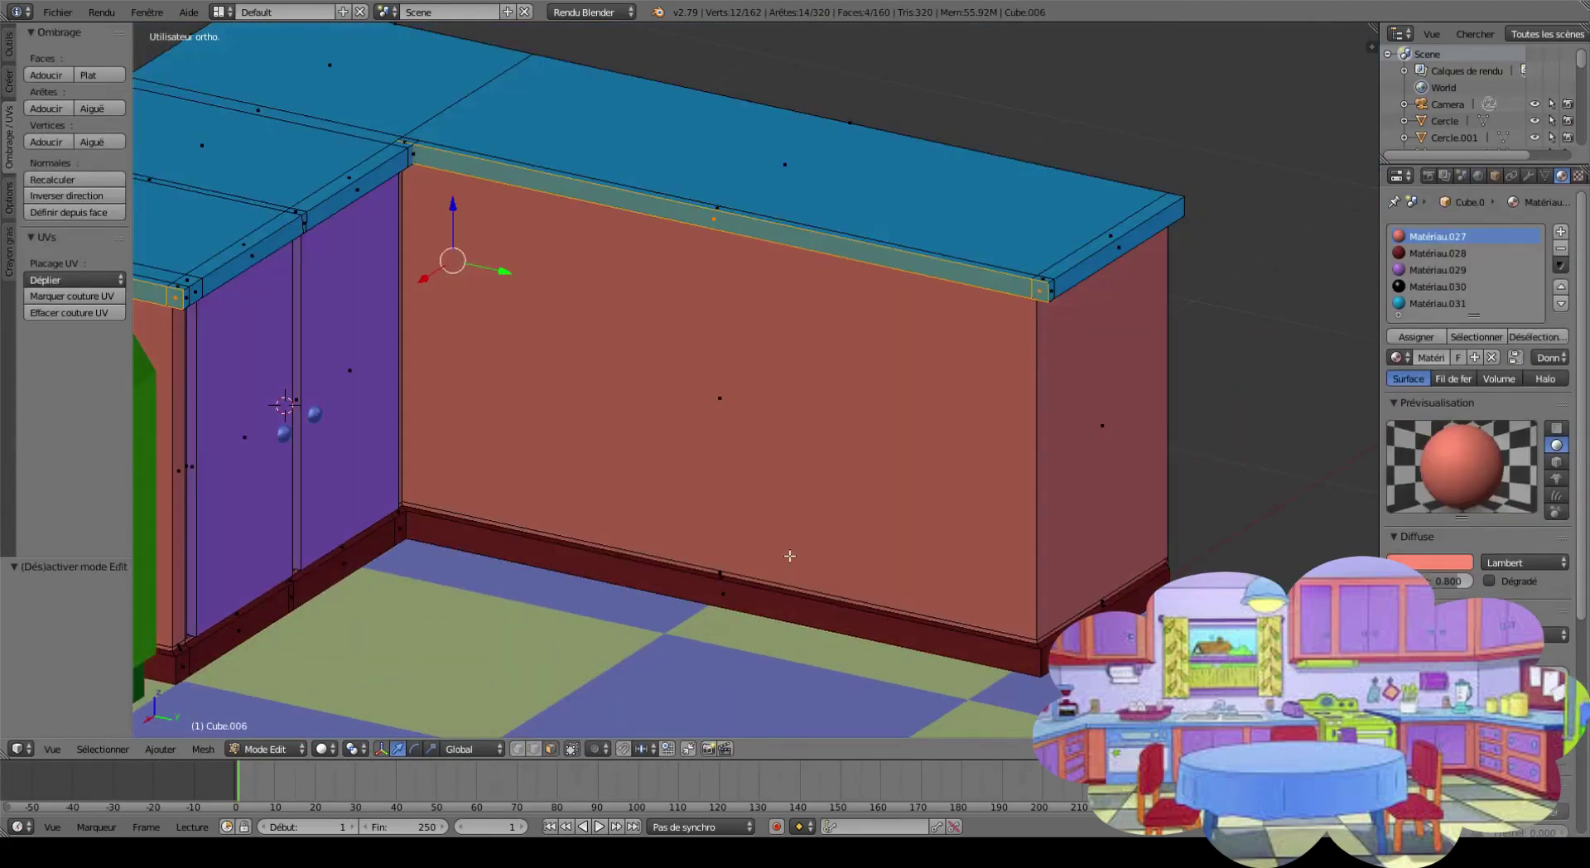
Cut three horizontal edge loops across the lower counter front.
key(ctrl+r)
click(1019, 364)
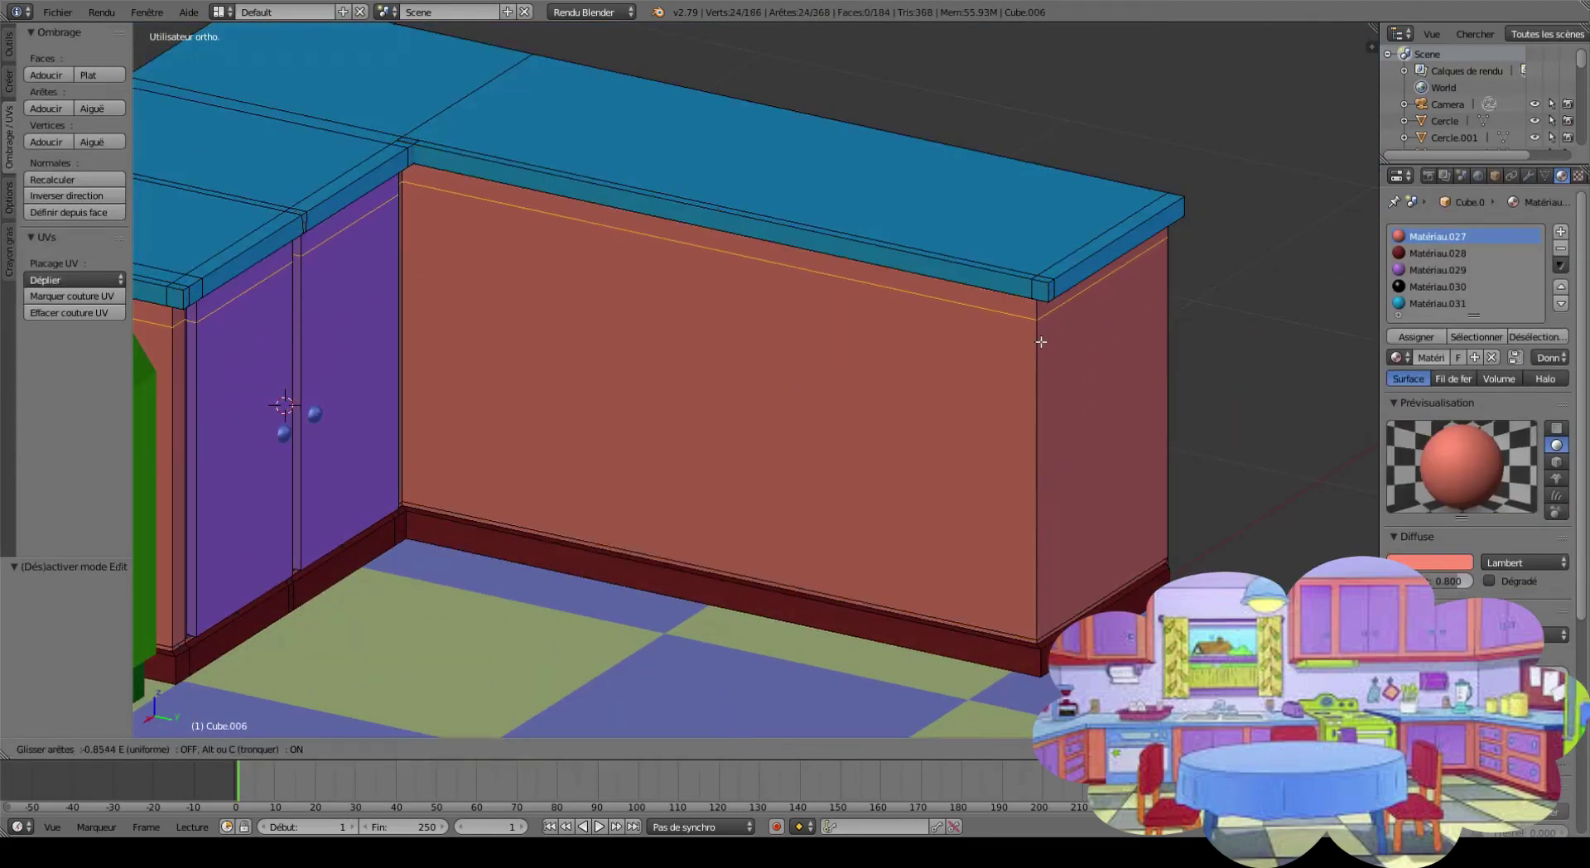
click(1041, 458)
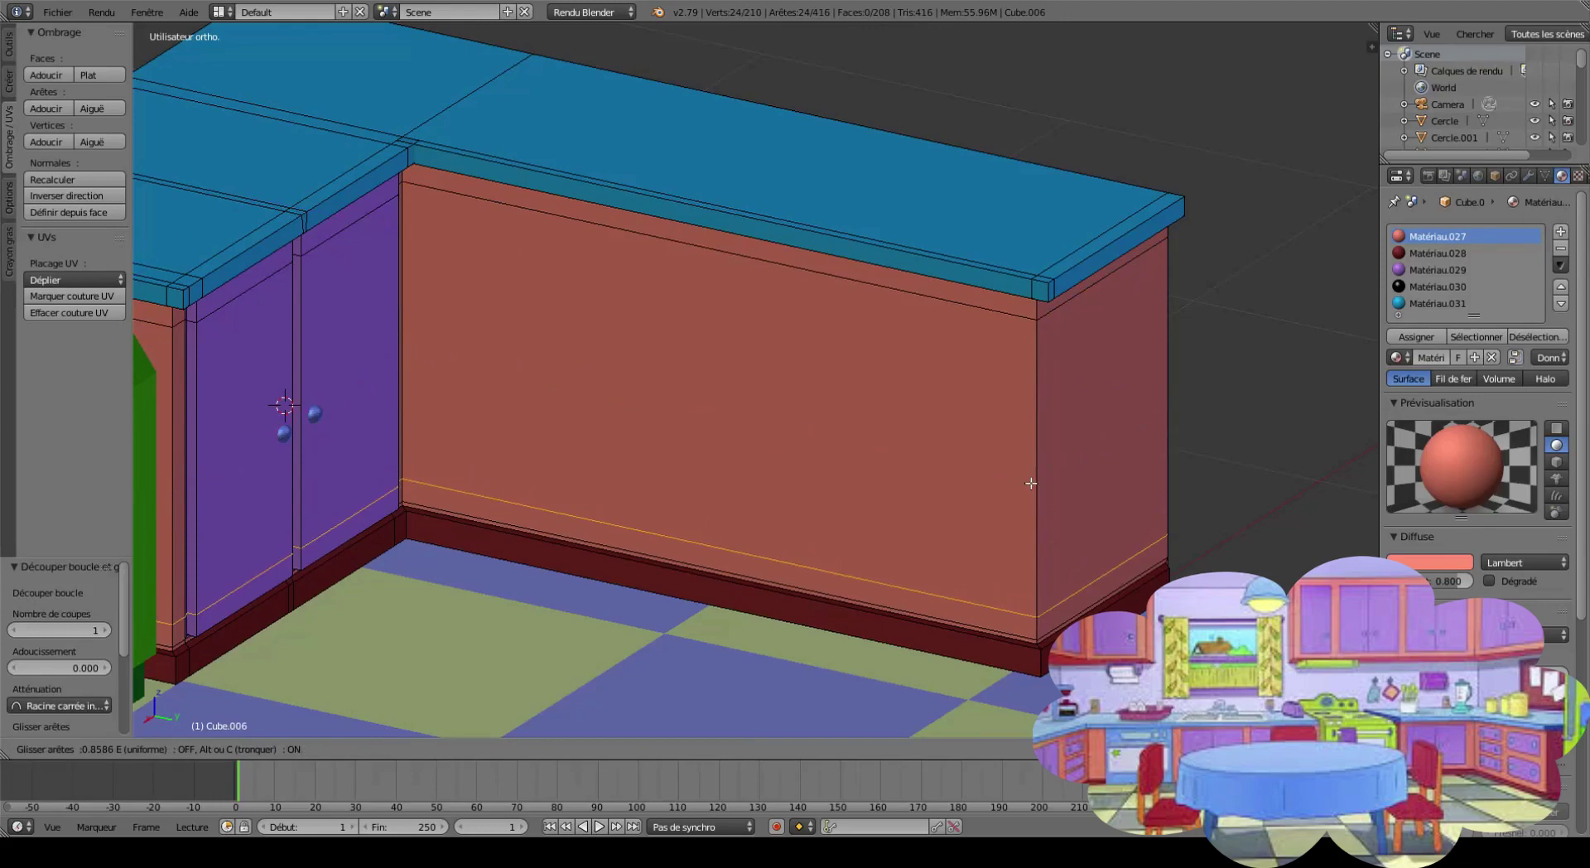
key(ctrl+r)
click(1031, 483)
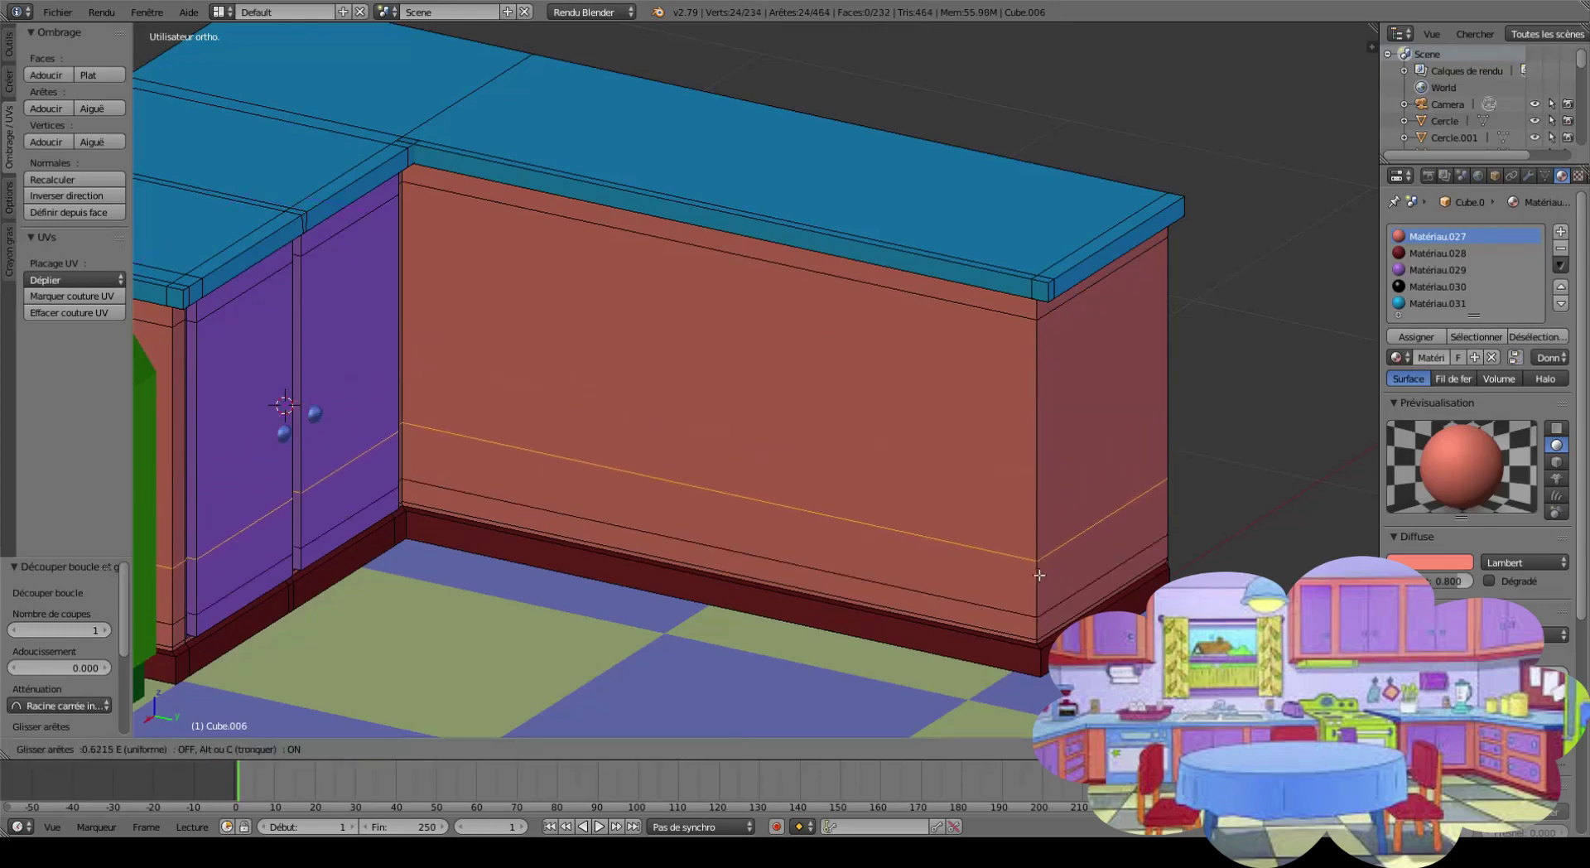
click(1040, 575)
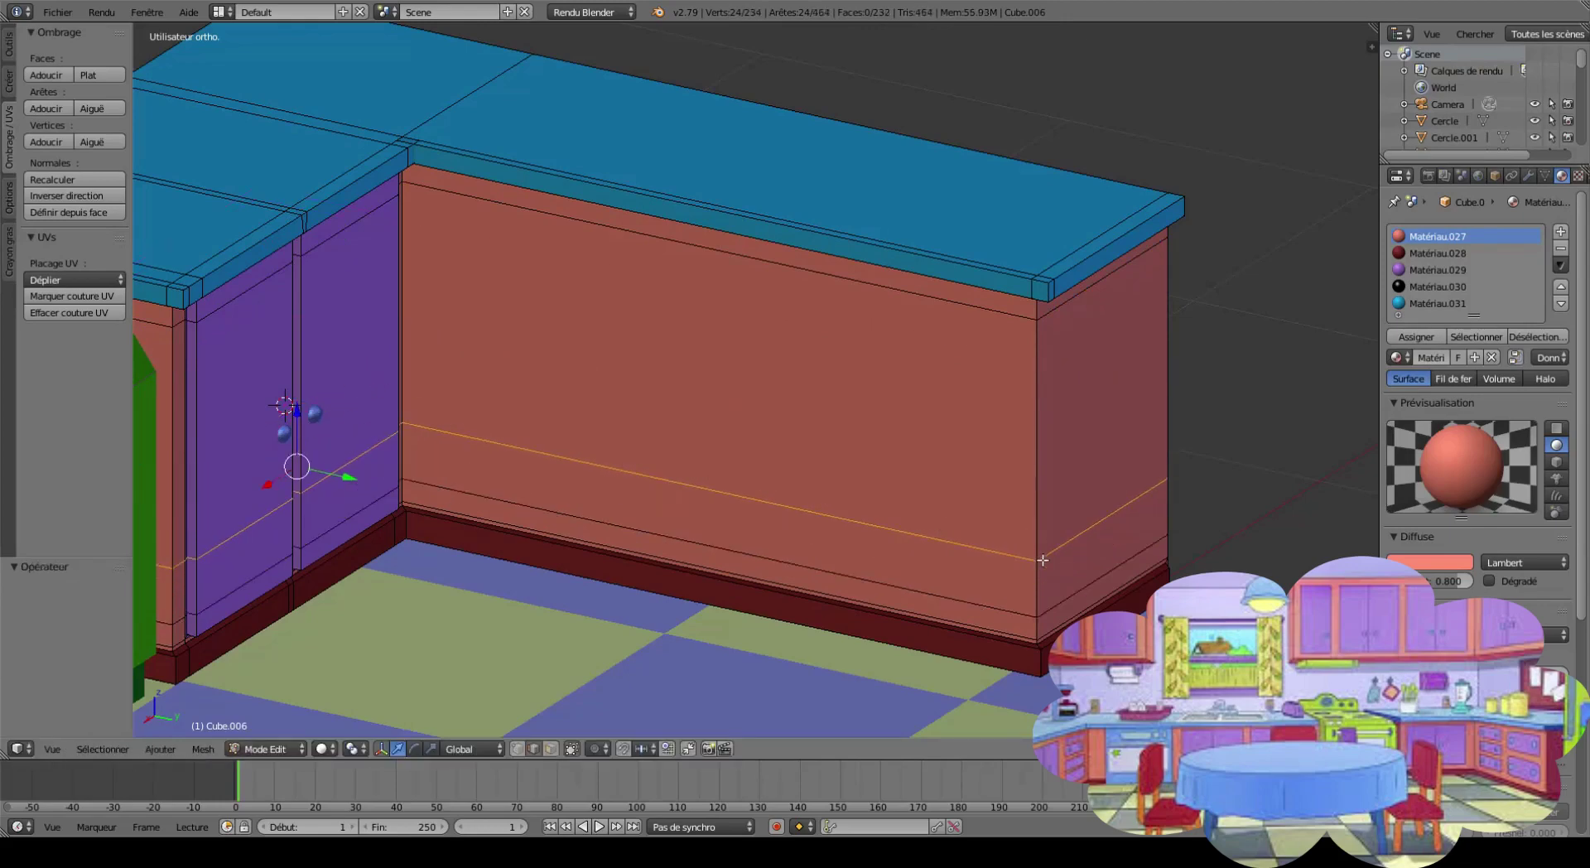
key(ctrl+r)
click(1031, 522)
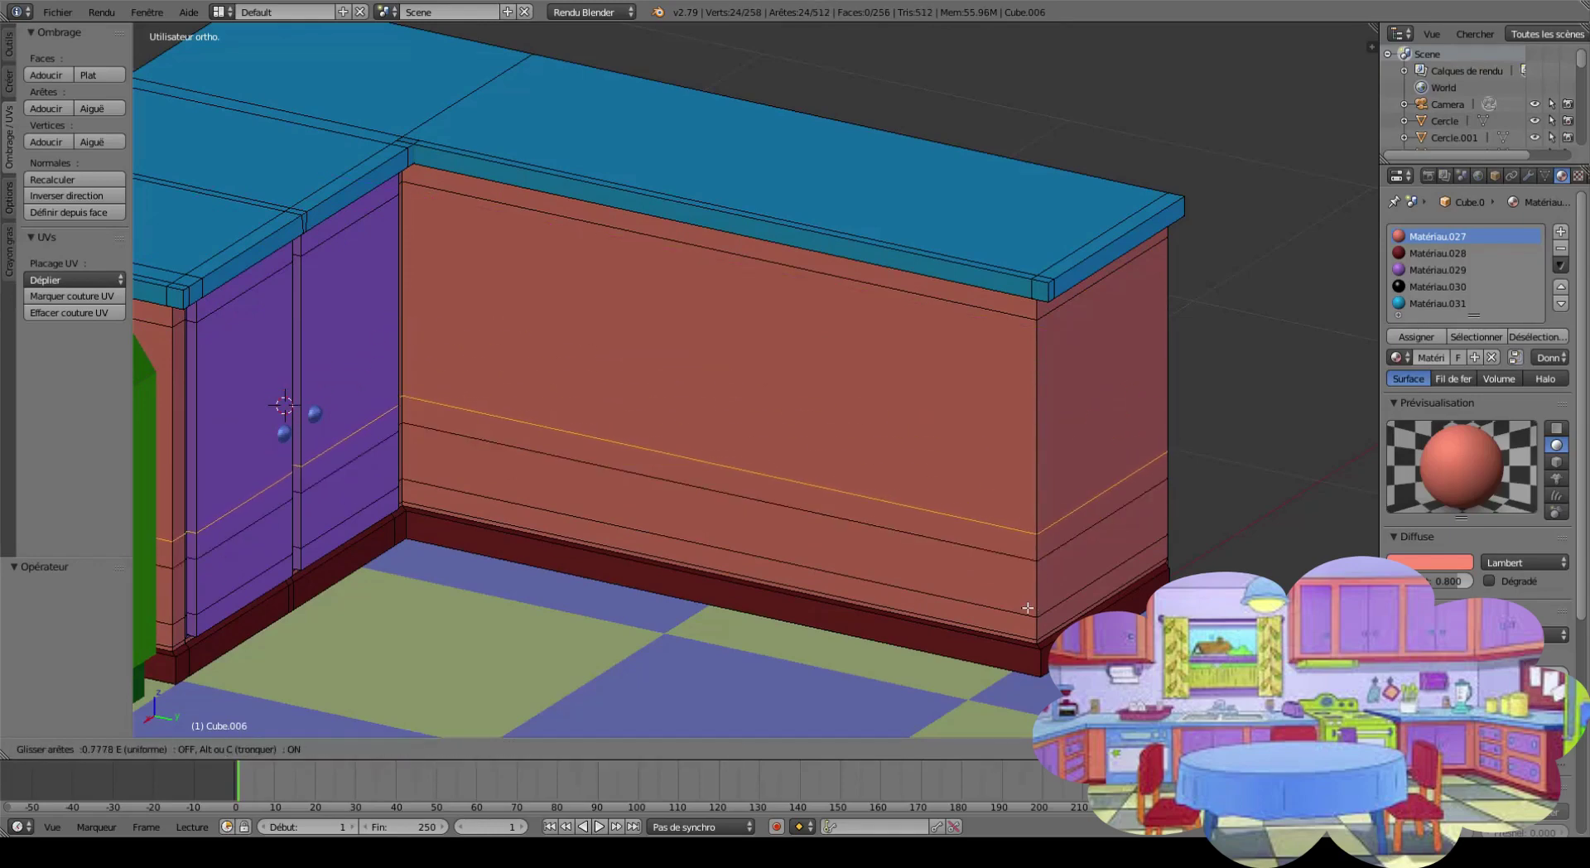
click(1027, 608)
Add three more horizontal edge loops higher up the counter front.
key(ctrl+r)
click(1035, 518)
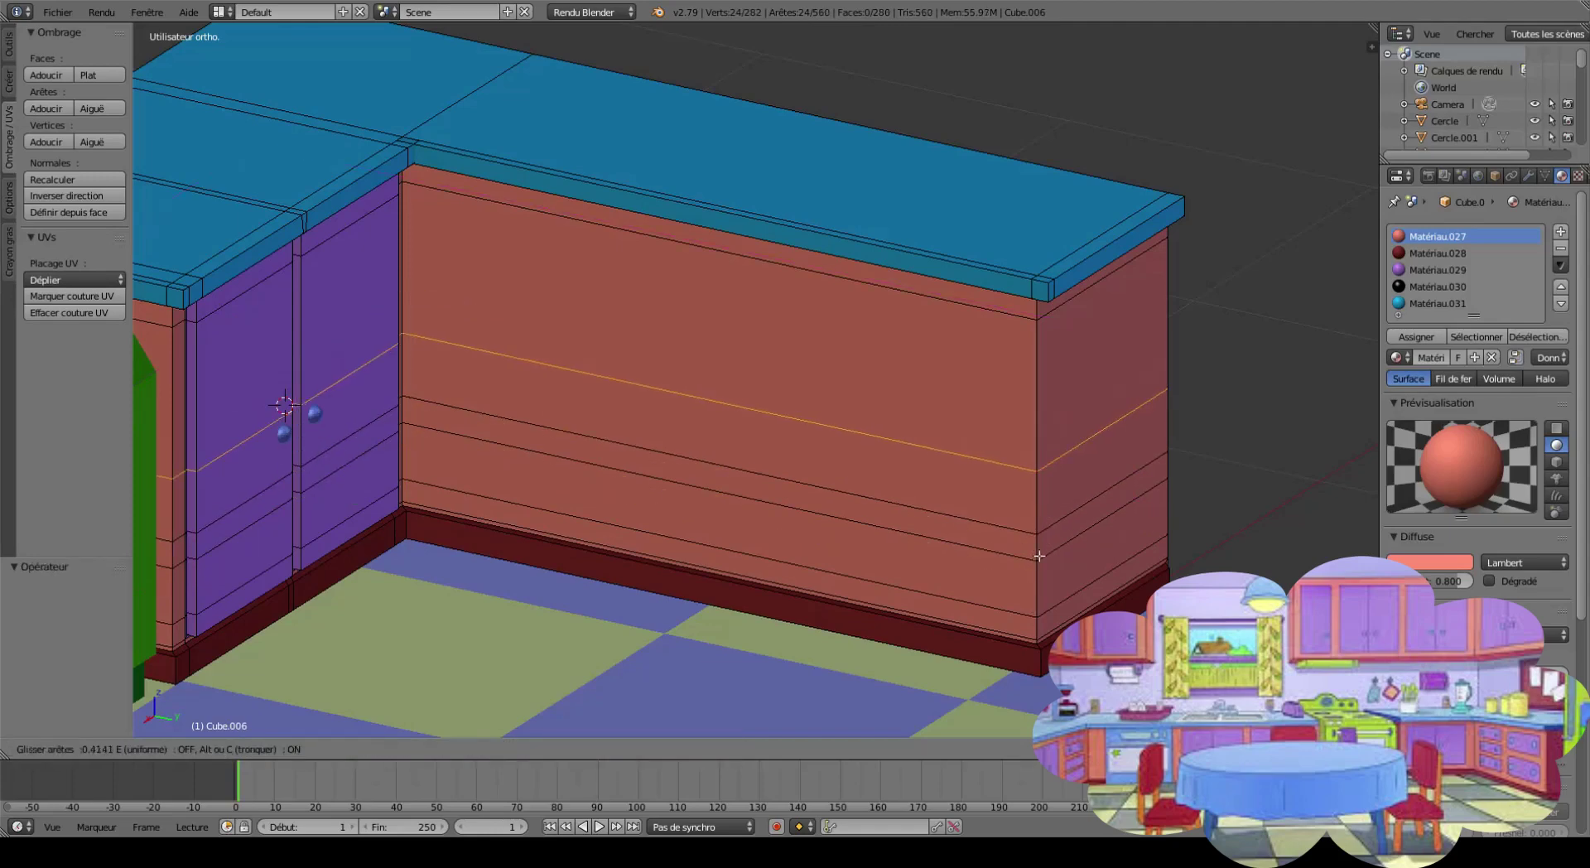
click(1043, 552)
key(ctrl+r)
click(1039, 436)
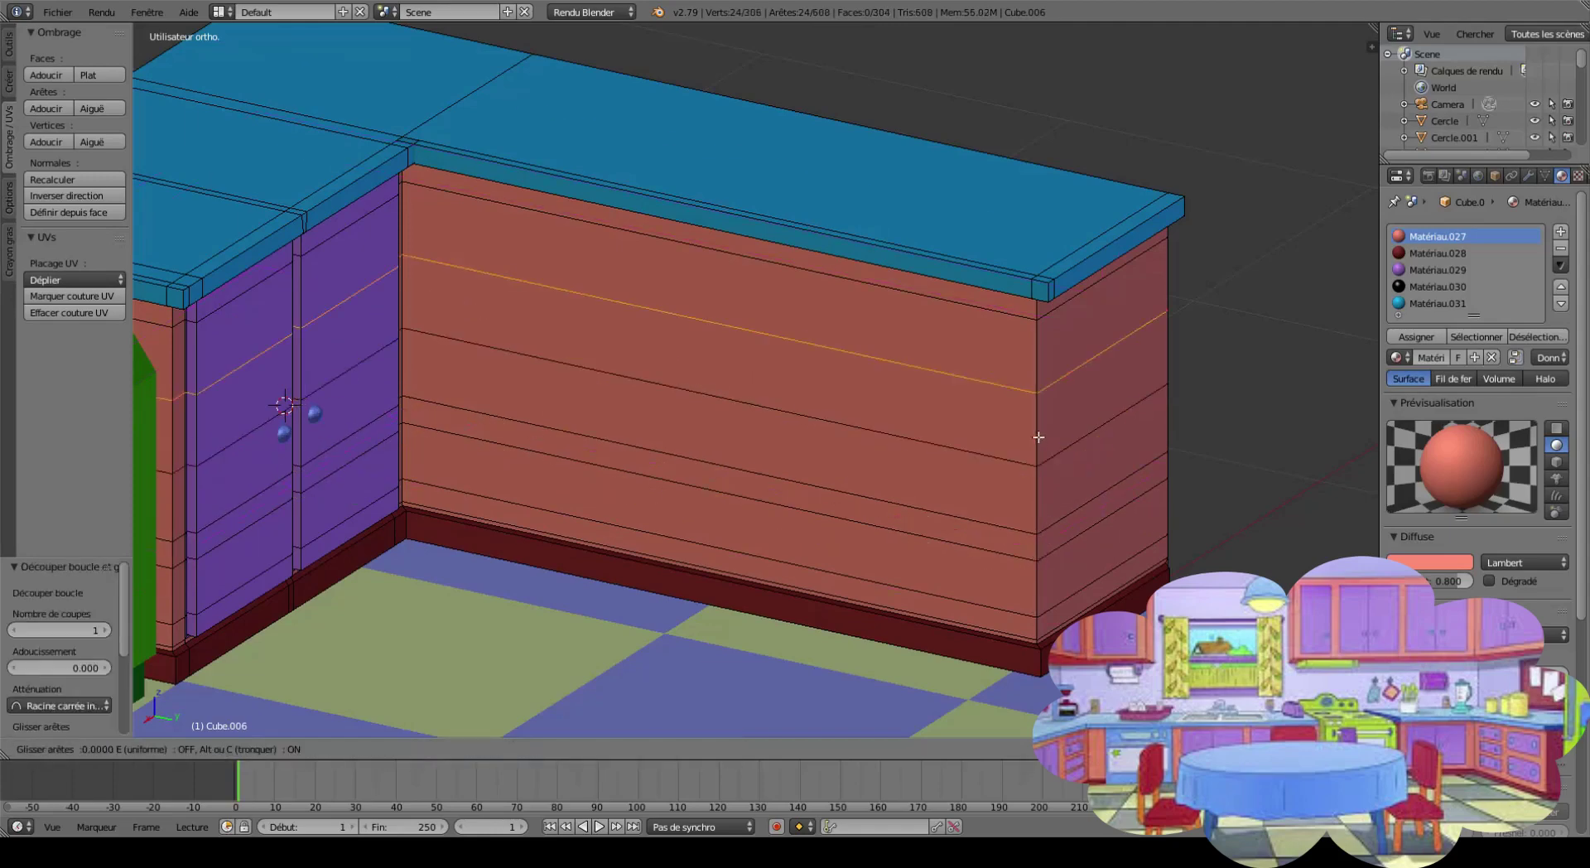
click(1026, 480)
key(ctrl+r)
click(1036, 364)
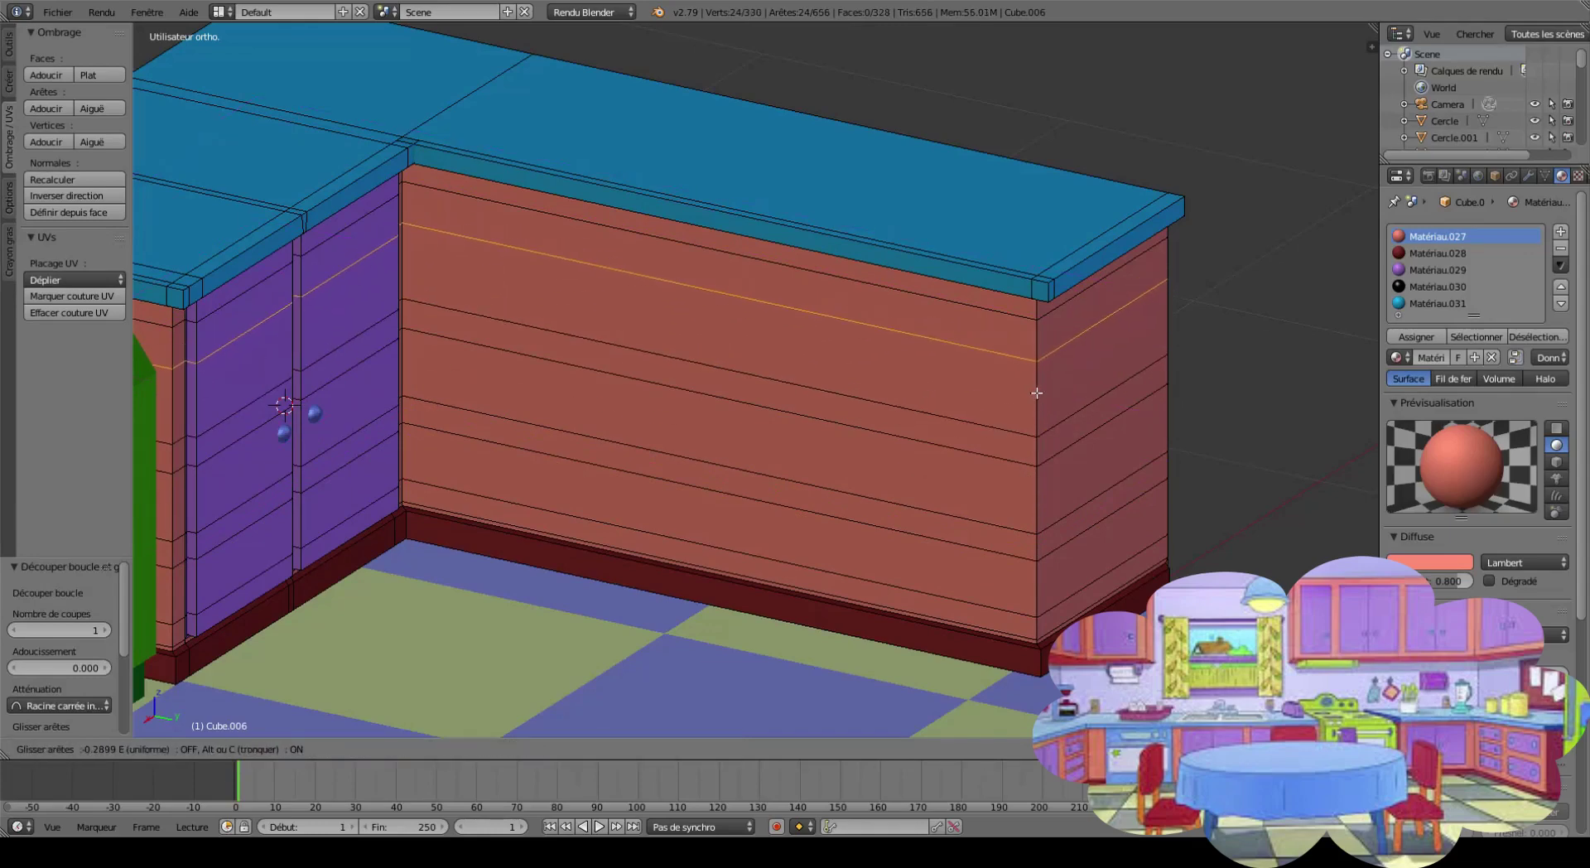
click(1037, 393)
Add vertical loop cuts dividing the counter front into sections.
key(ctrl+r)
click(476, 398)
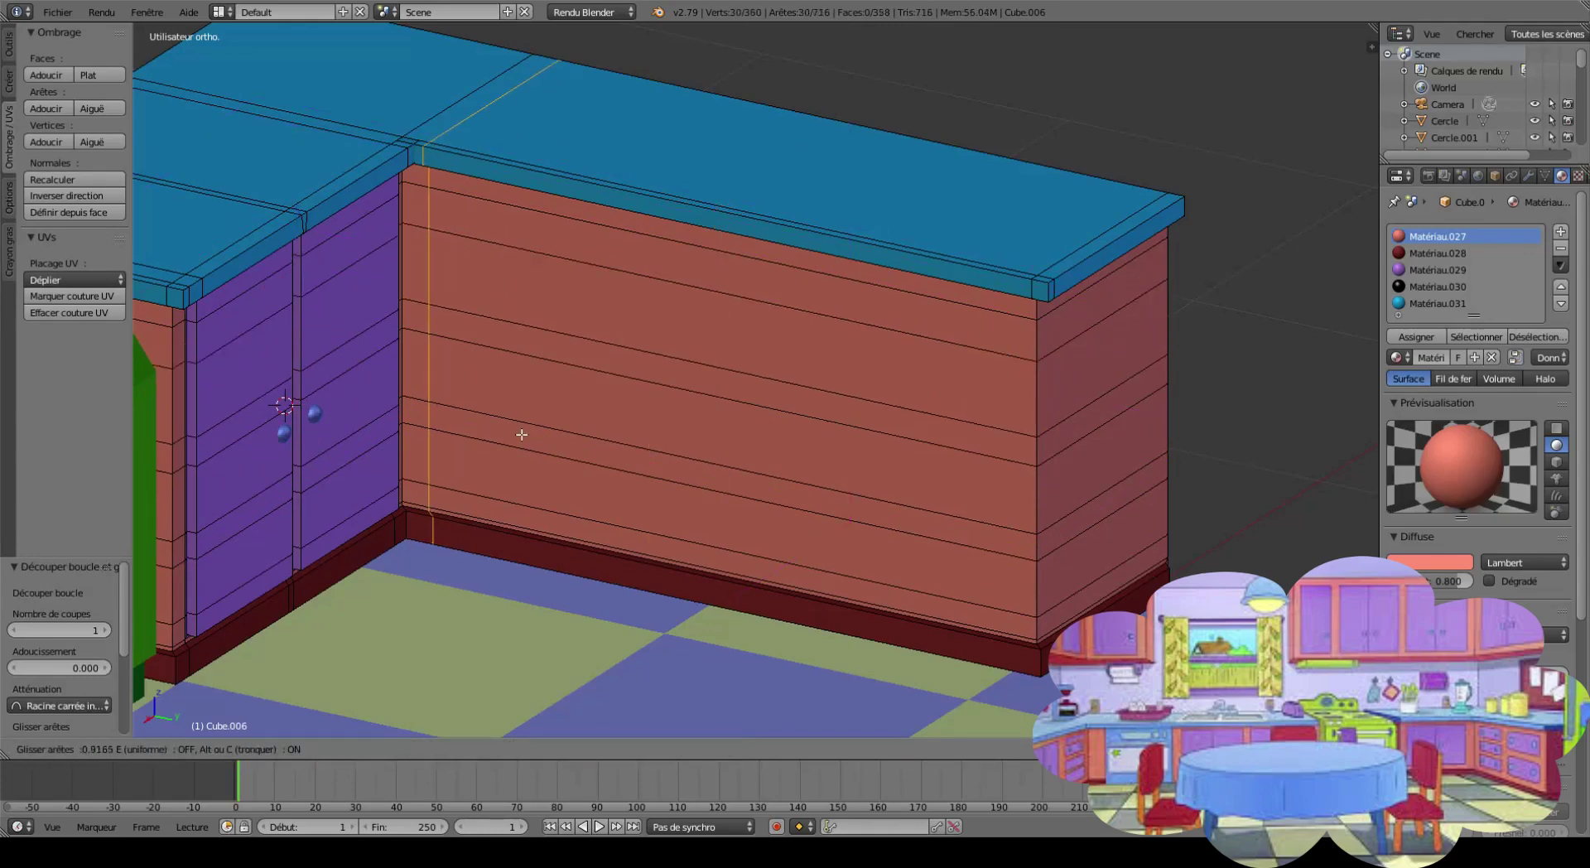
click(507, 427)
key(ctrl+r)
click(500, 424)
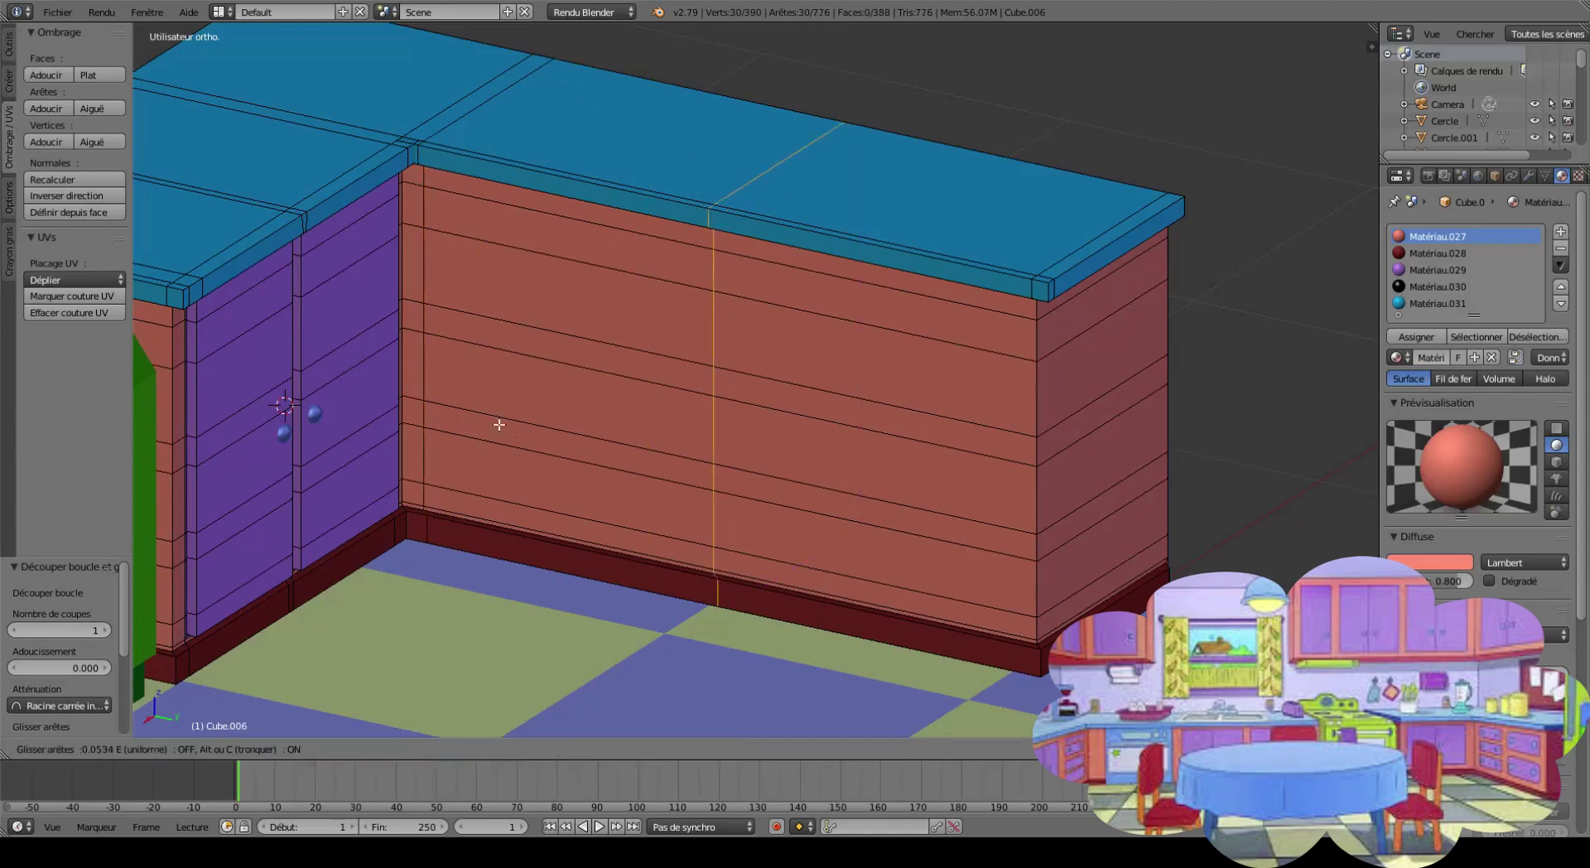
click(442, 412)
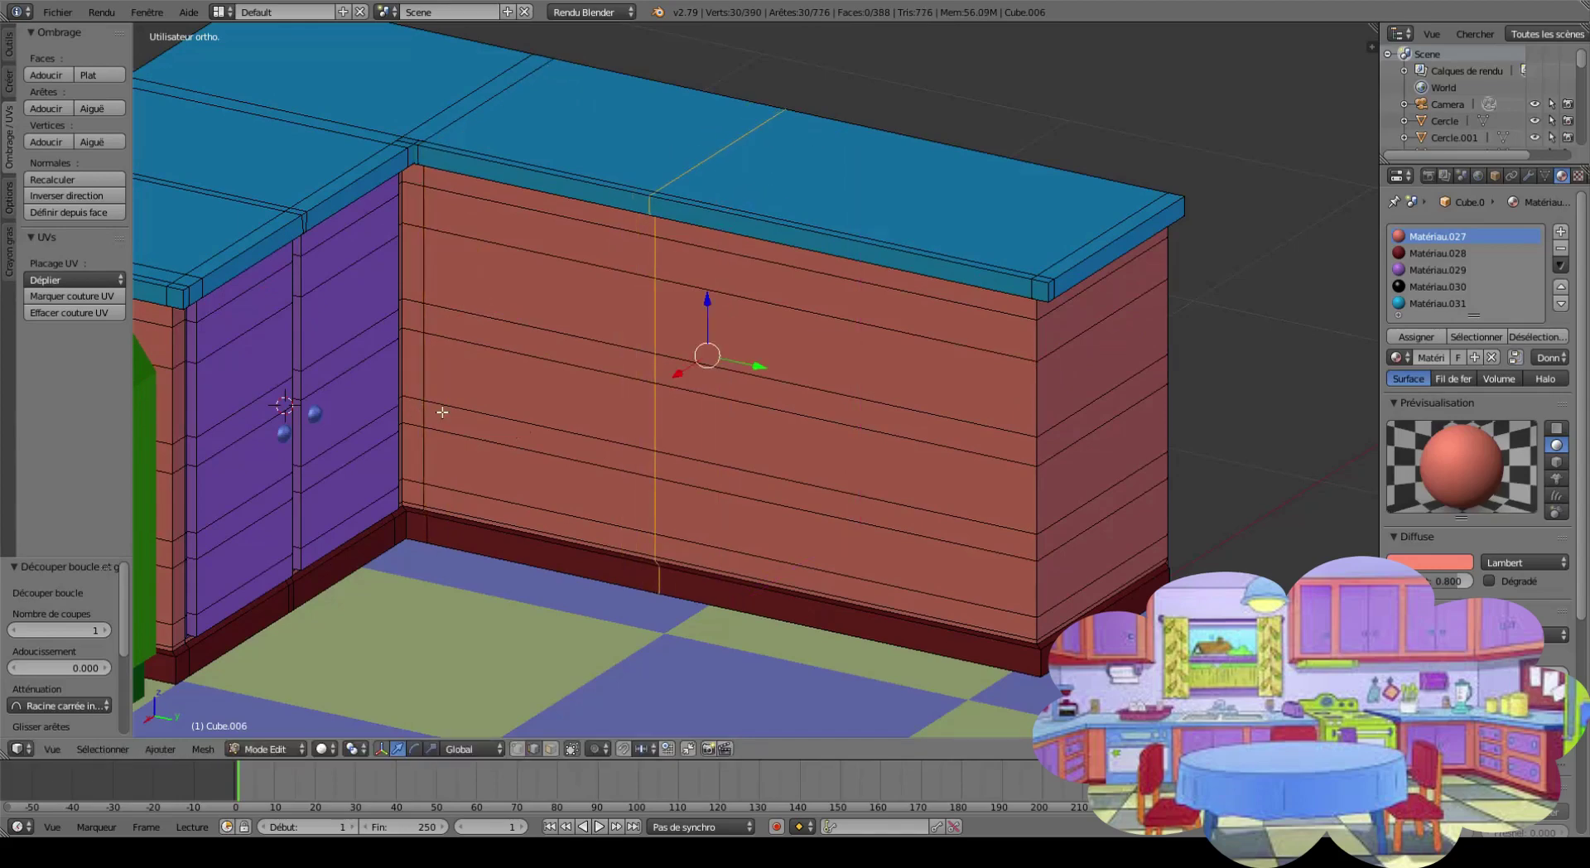
key(ctrl+r)
click(858, 497)
click(700, 464)
key(ctrl+r)
click(816, 508)
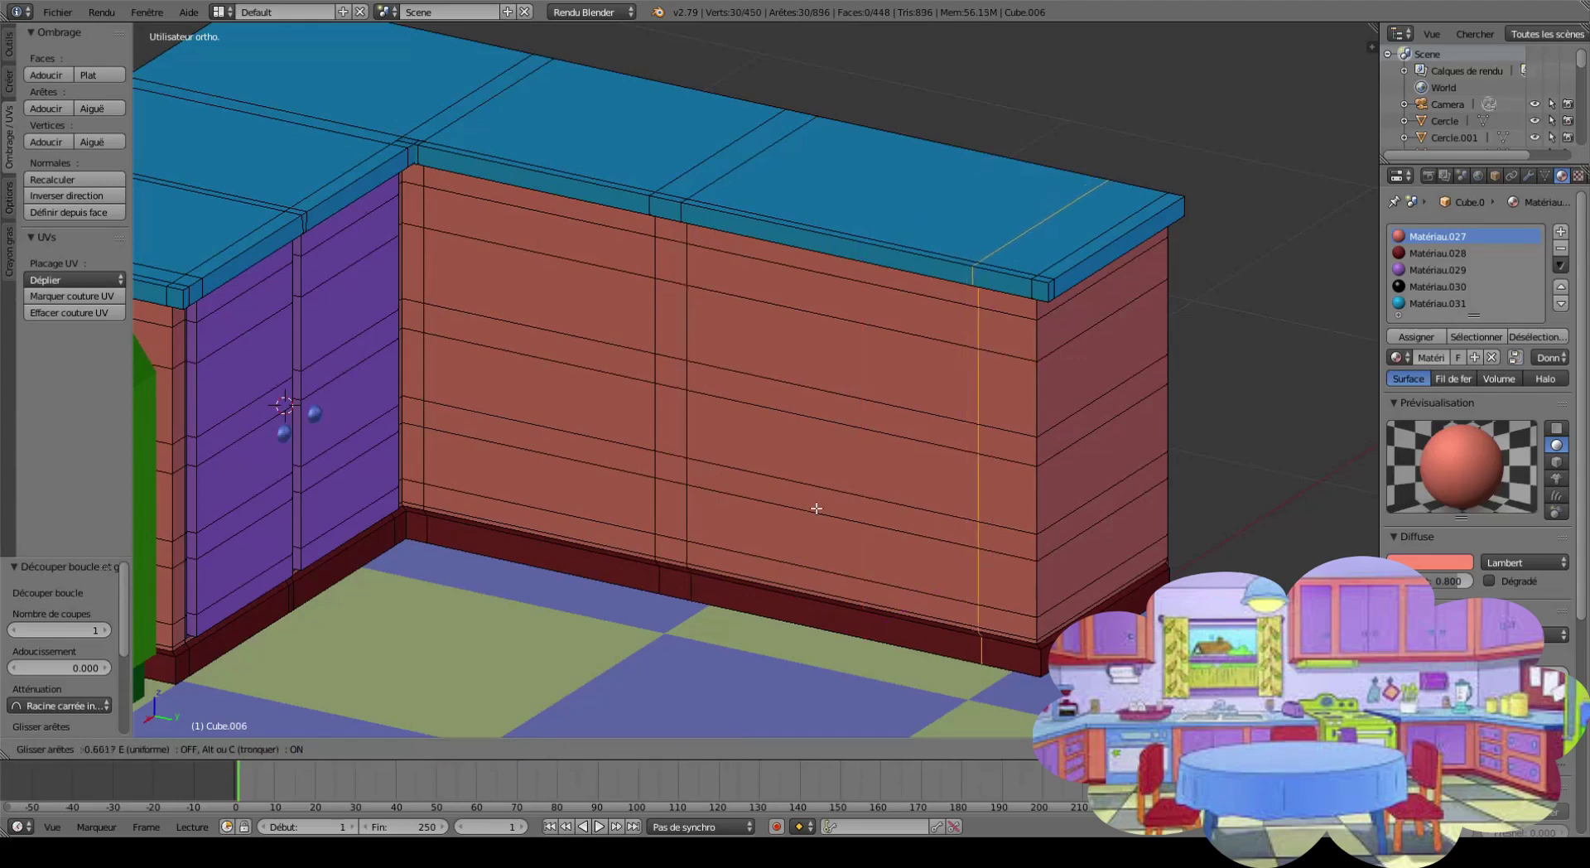
Dissolve the three stacked faces on the right of the counter front into one panel.
click(819, 509)
key(a)
key(3)
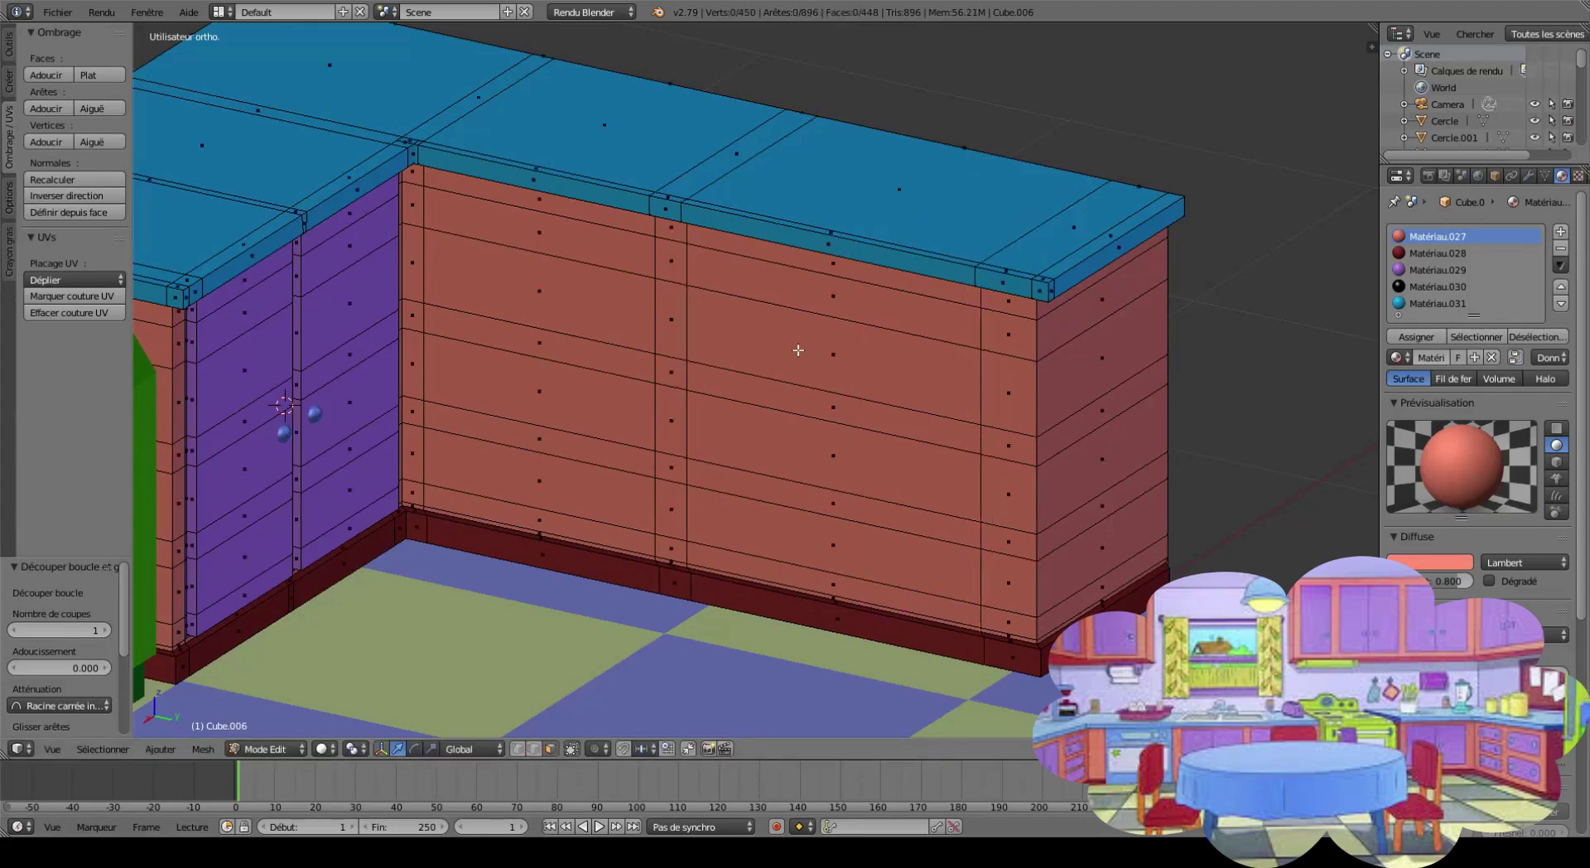
click(817, 312)
ctrl+click(828, 407)
key(x)
click(803, 404)
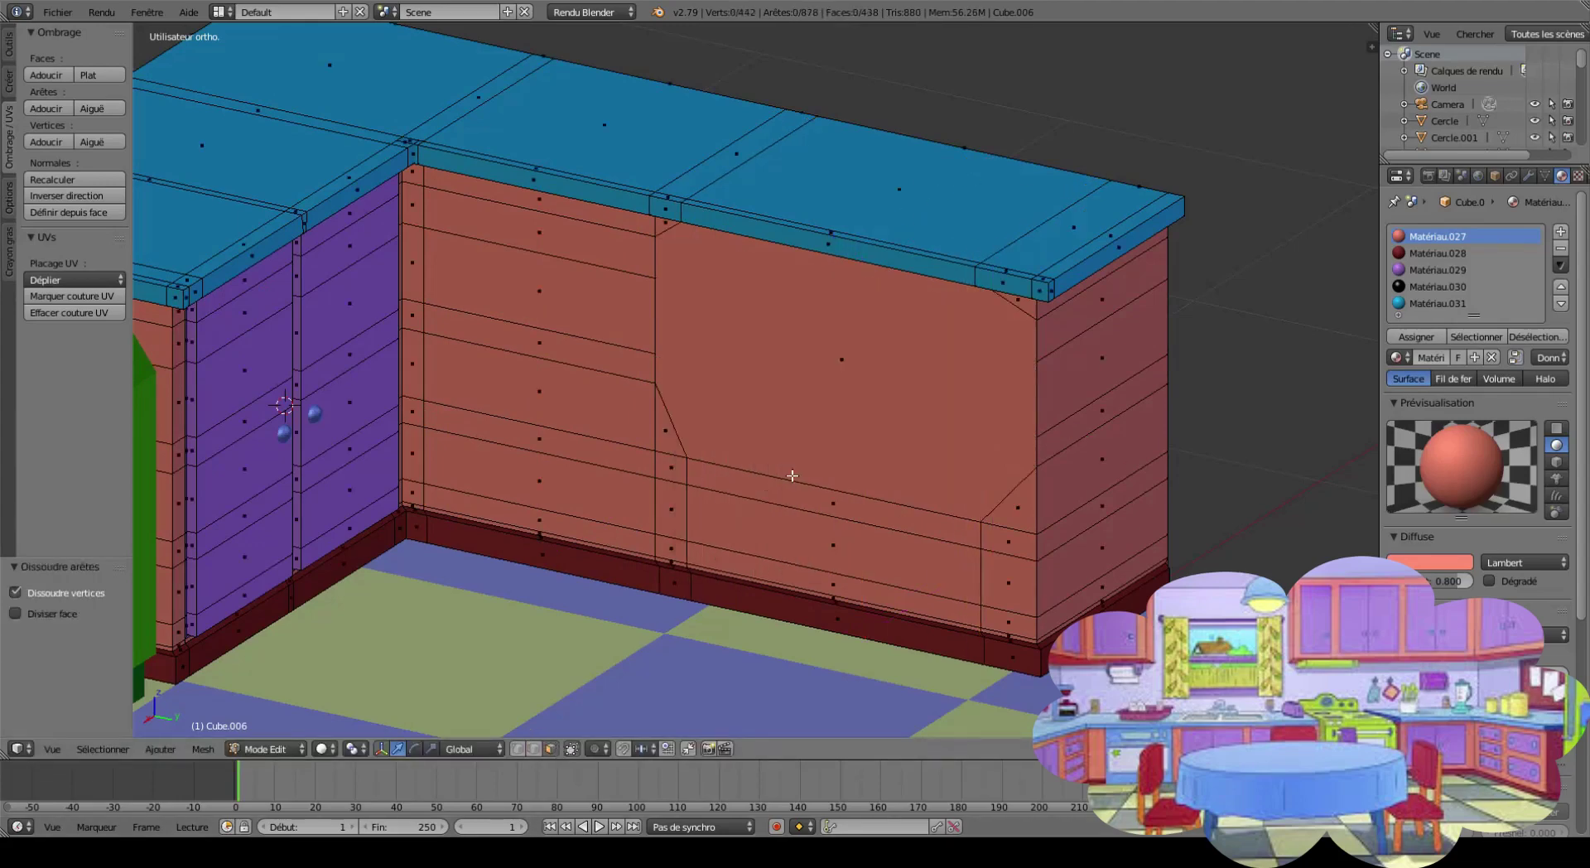
key(ctrl+z)
key(x)
click(792, 473)
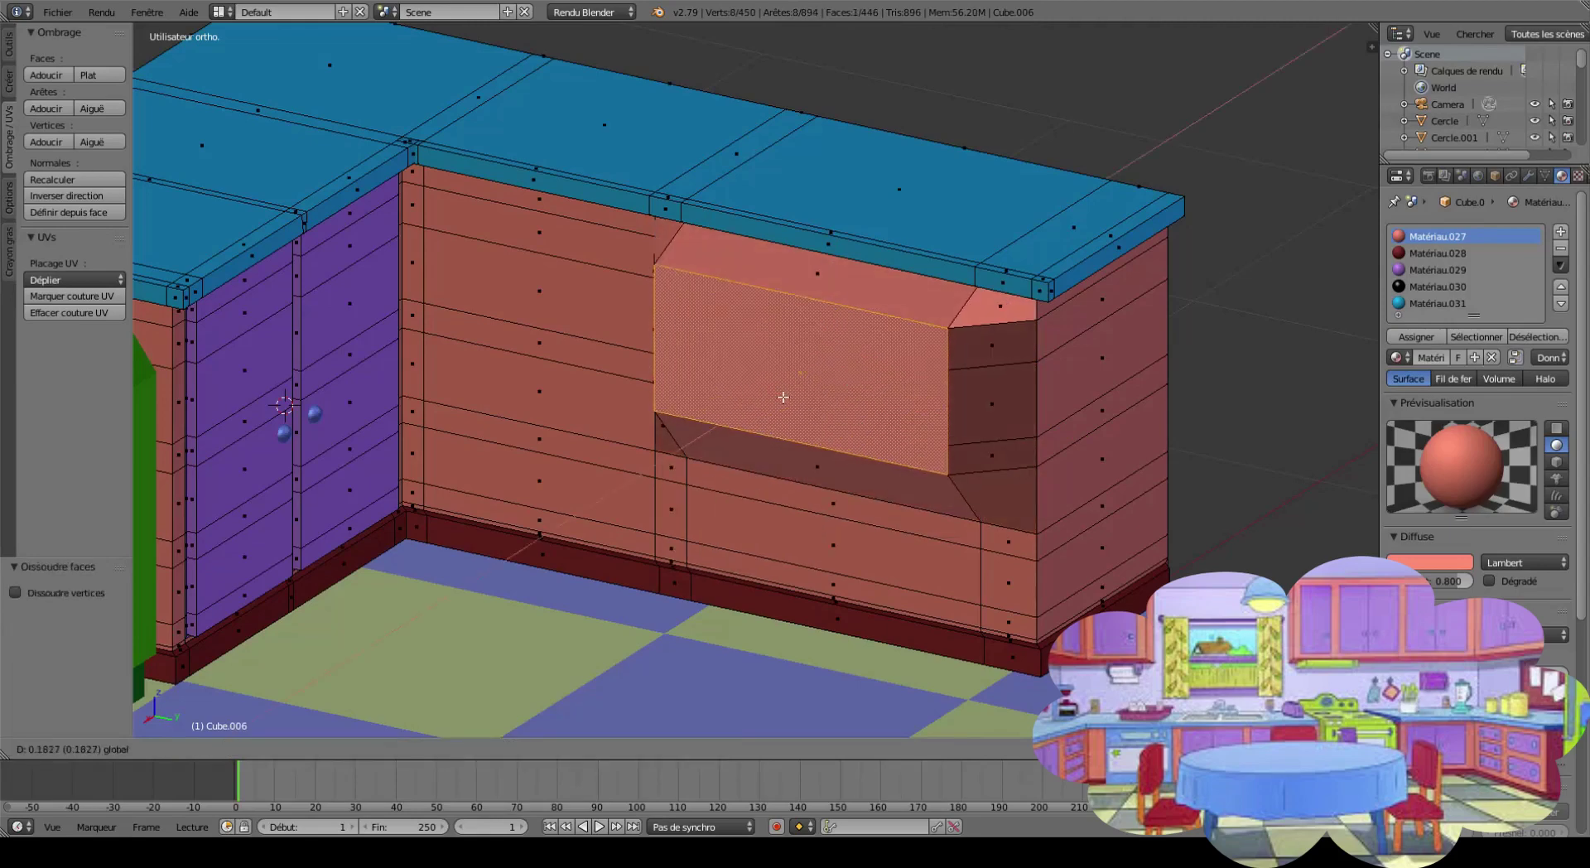
right_click(796, 493)
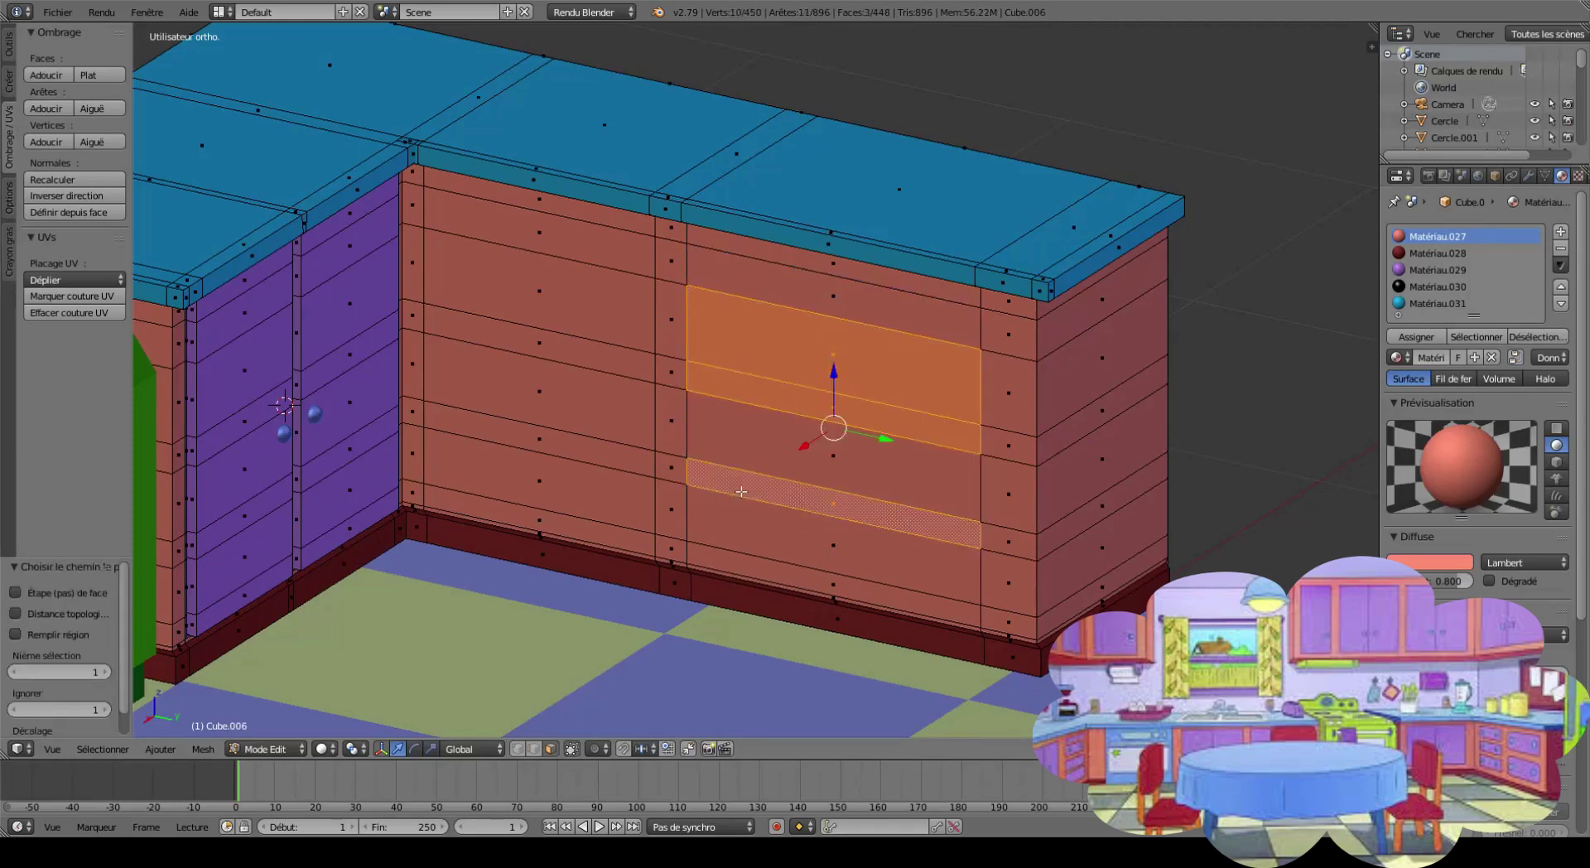
Dissolve the stacked right-side faces into one panel, then select the five drawer panels.
ctrl+right_click(743, 526)
key(x)
click(743, 526)
right_click(596, 460)
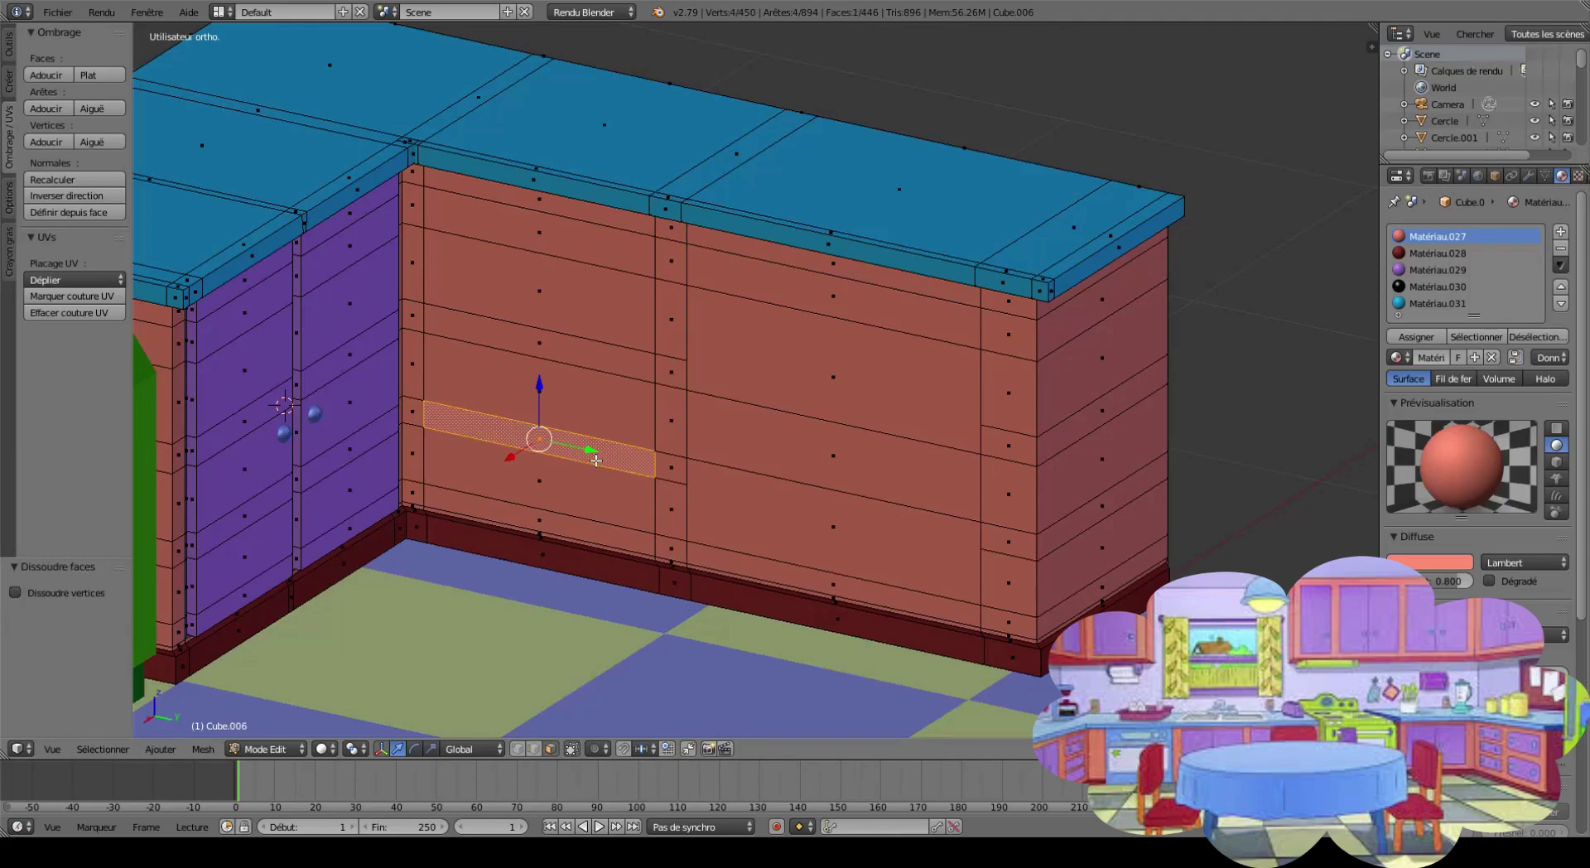
shift+right_click(607, 488)
shift+right_click(613, 419)
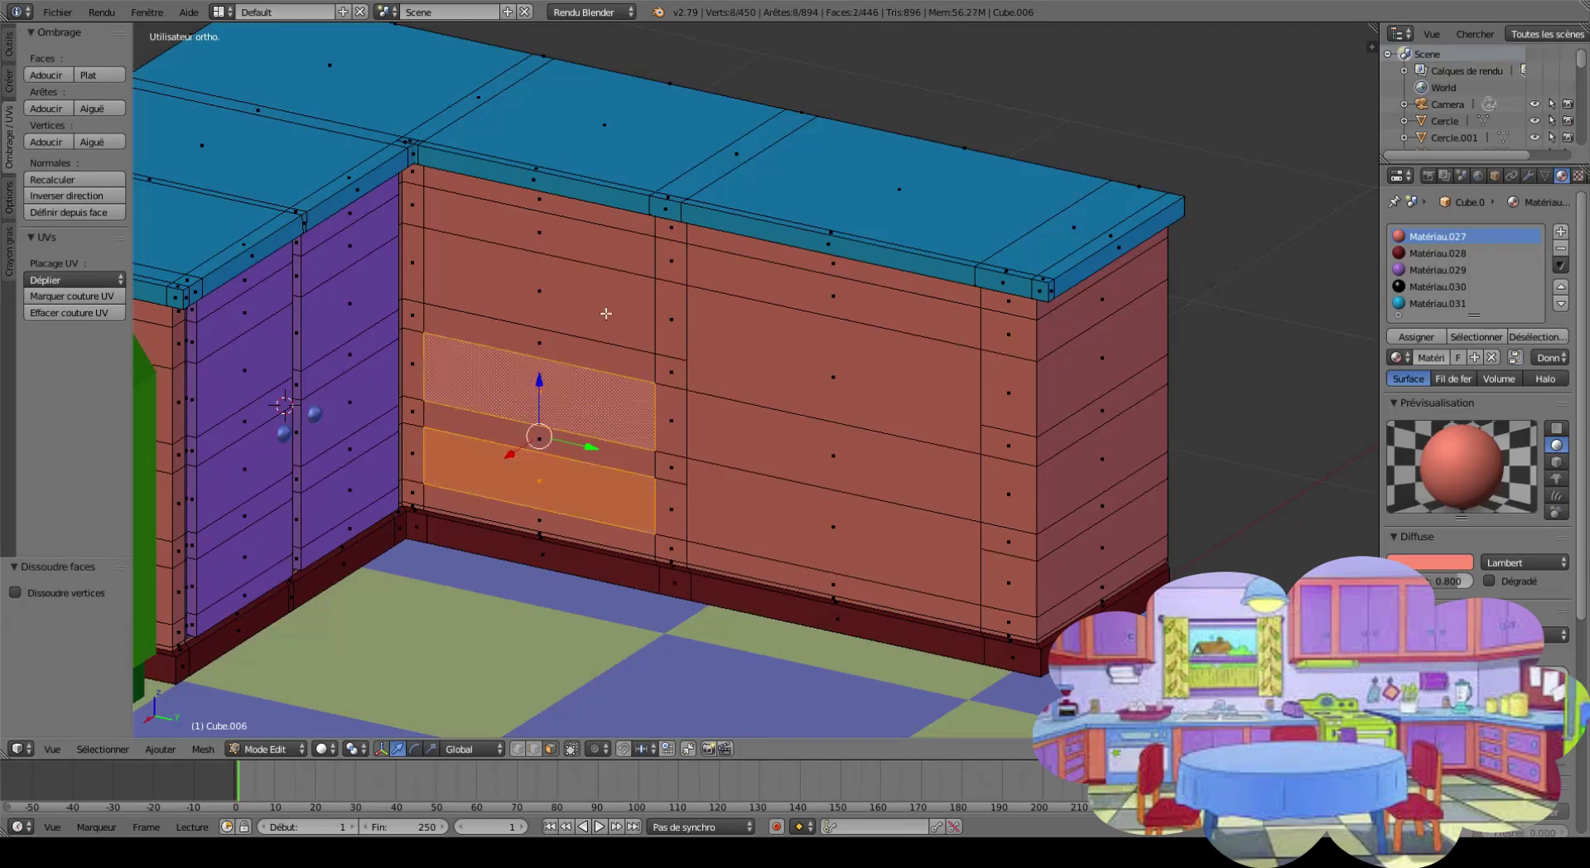
shift+right_click(539, 290)
shift+right_click(833, 377)
shift+right_click(860, 563)
Give the drawer panels purple Matériau.029, then inset and extrude them slightly outward.
click(1438, 270)
click(1416, 338)
key(i)
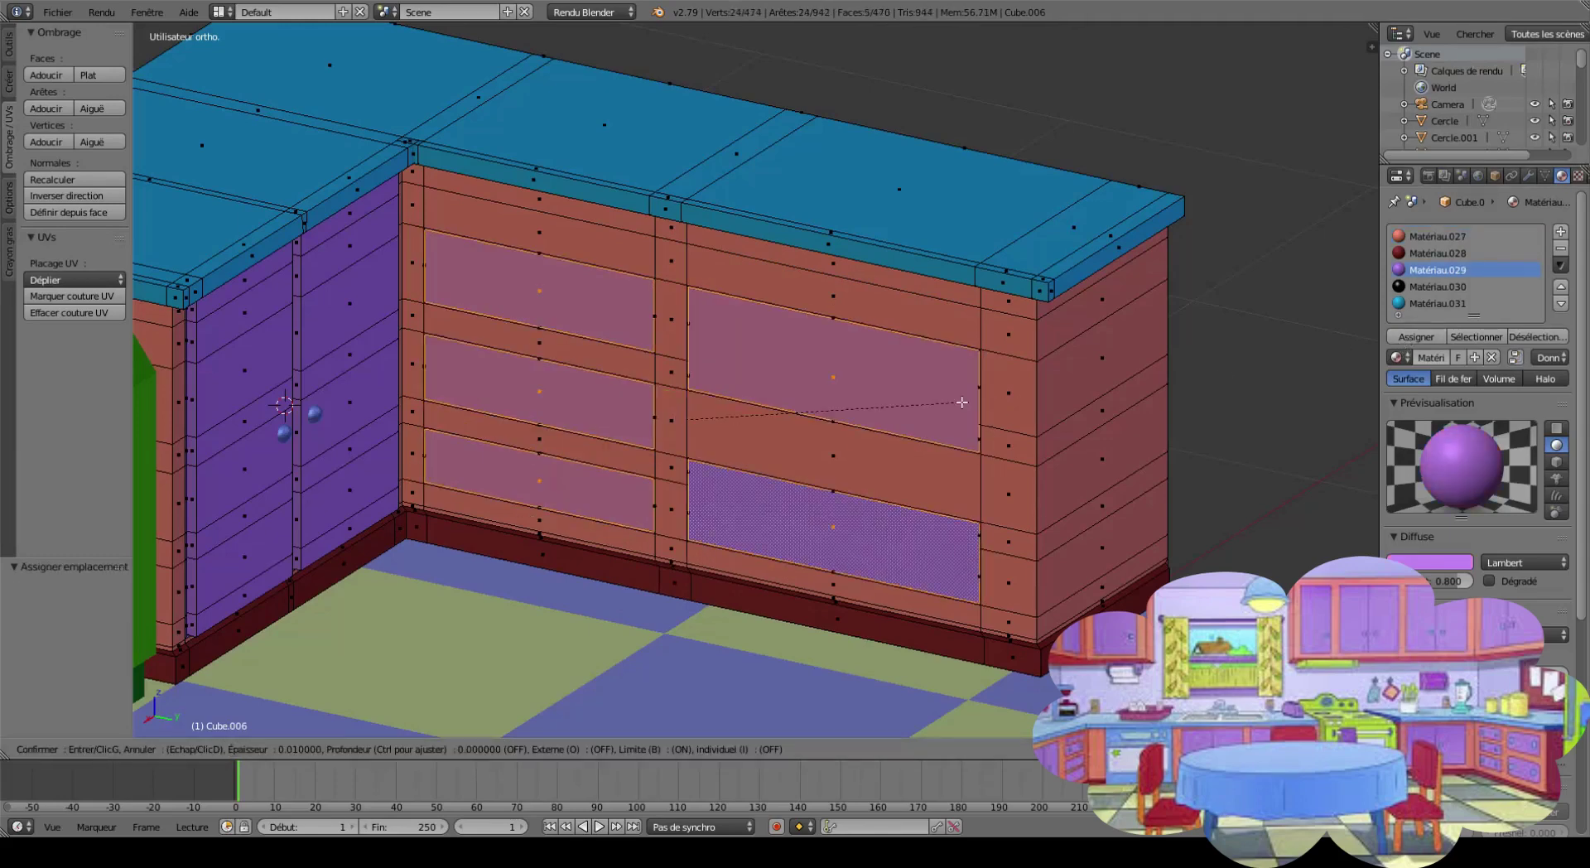
key(Return)
middle_drag(700, 497, 653, 503)
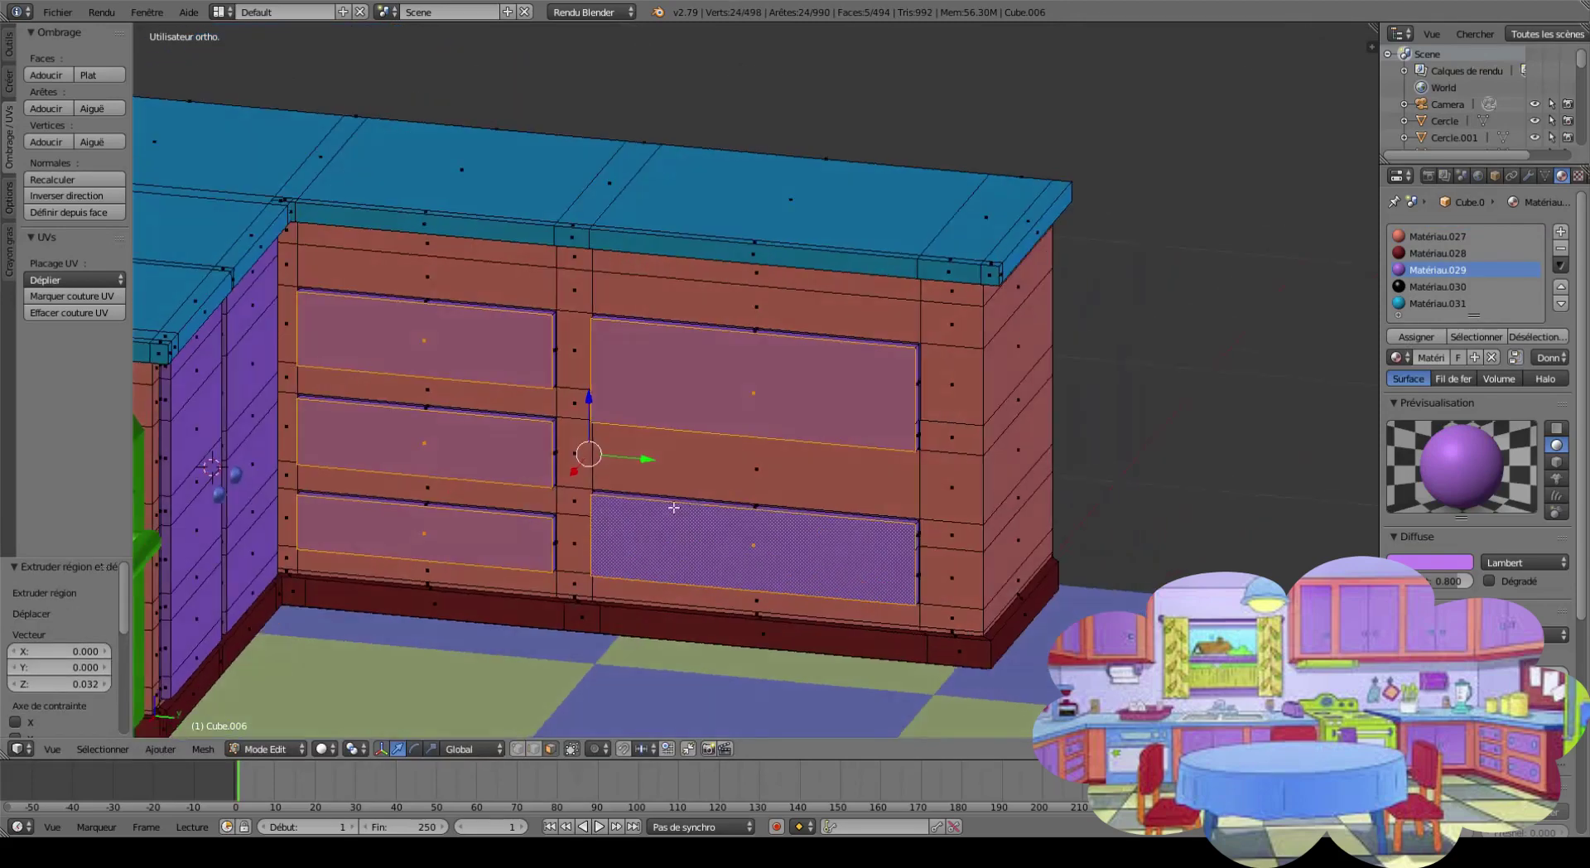
In Object Mode, select the blue door knob and zoom onto the drawer cabinet.
key(Tab)
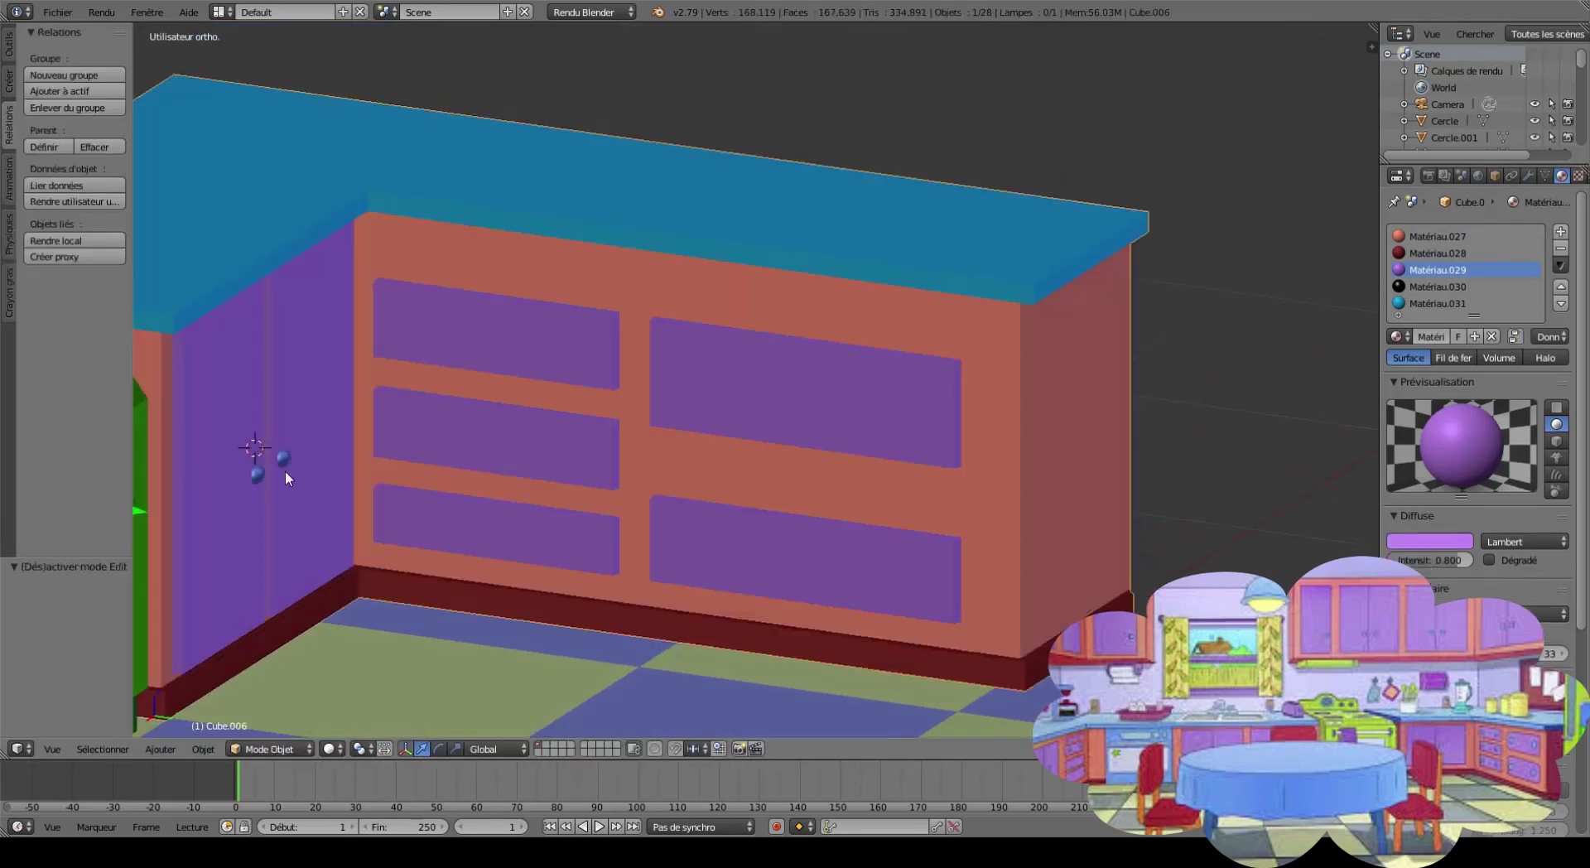
right_click(284, 460)
middle_drag(329, 425, 692, 421)
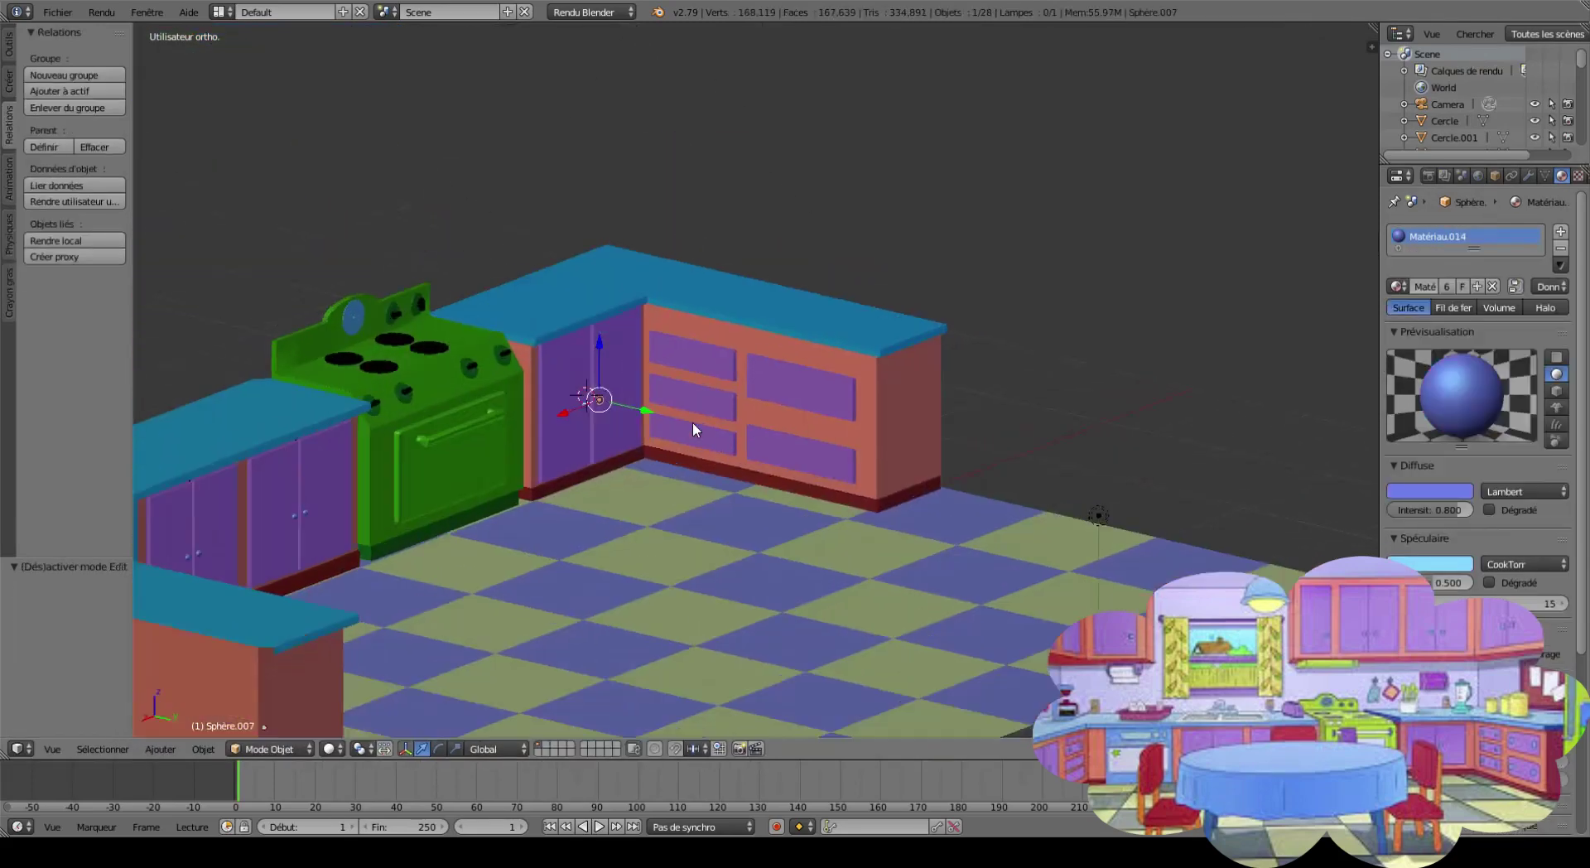
scroll(543, 406, up, 5)
key(shift+d)
key(Escape)
key(ctrl+Tab)
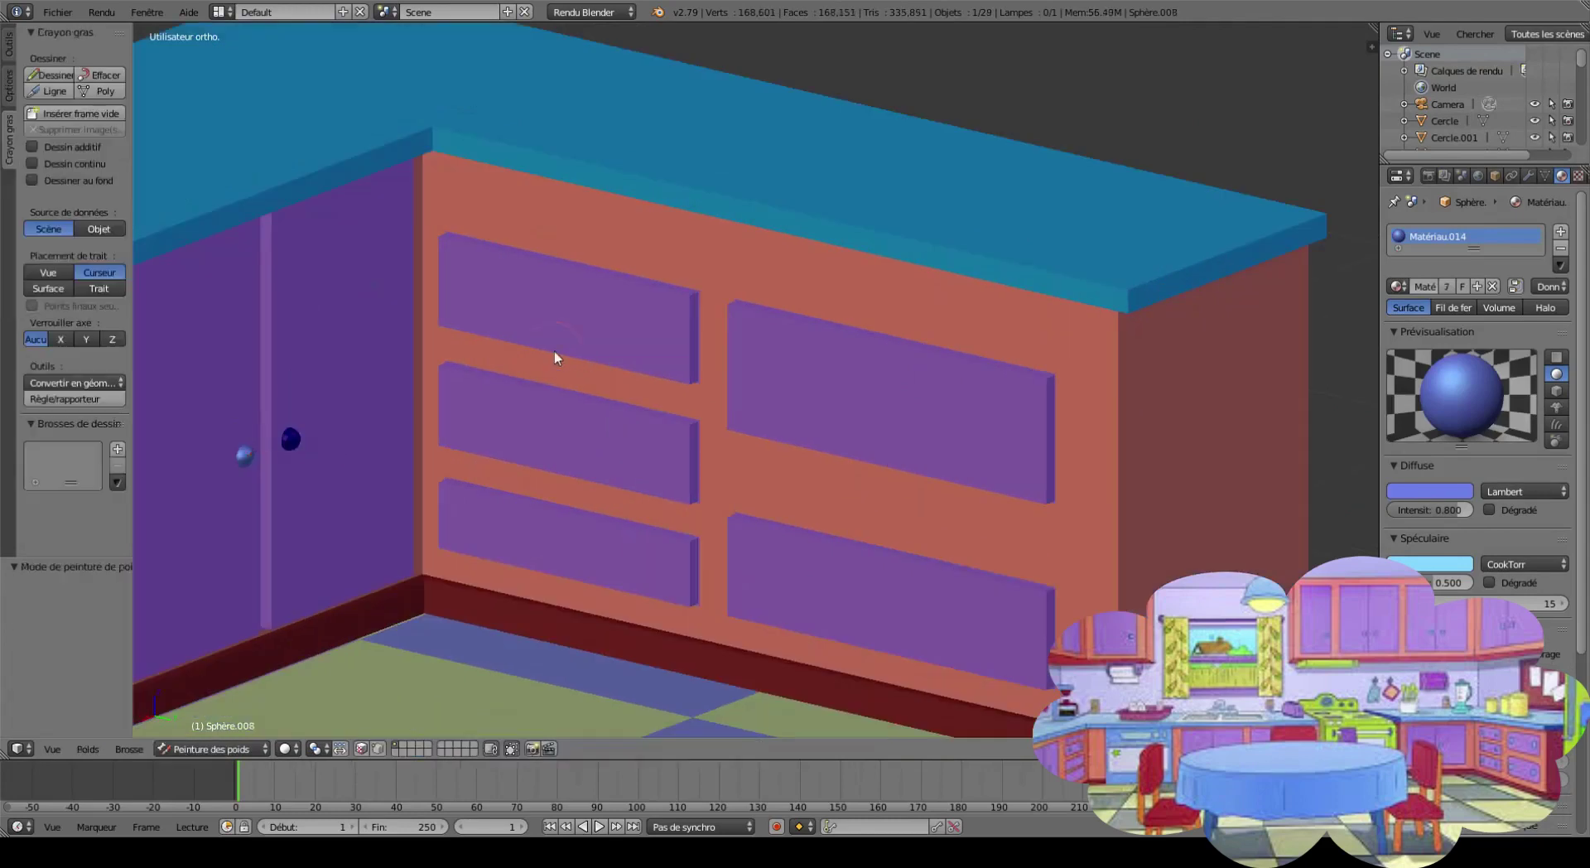
key(ctrl+z)
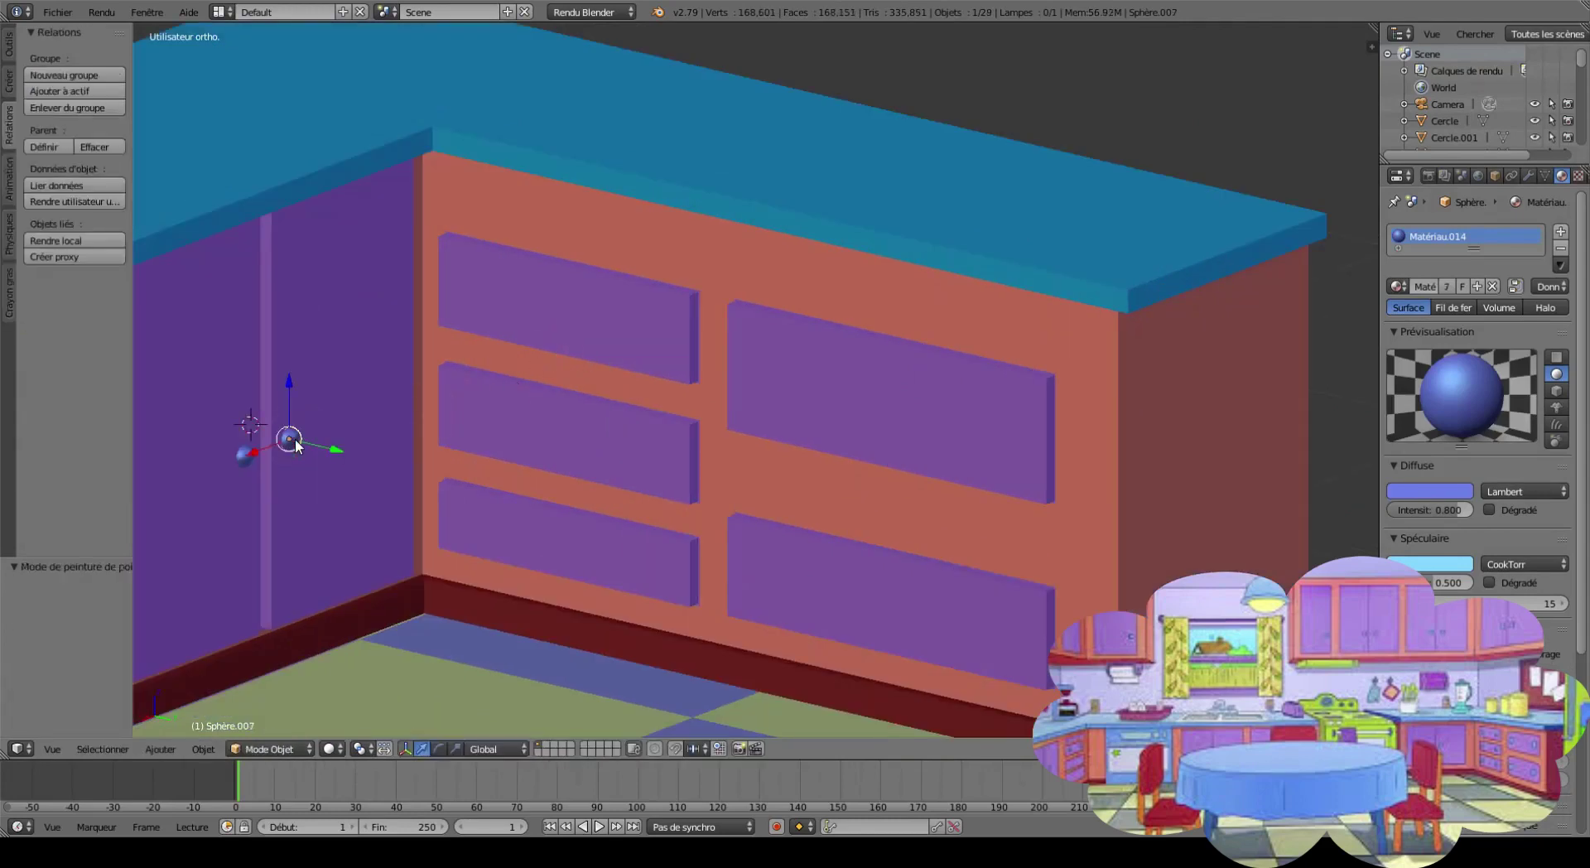
key(ctrl+z)
key(ctrl+z)
Make a duplicate of the blue knob.
key(shift+d)
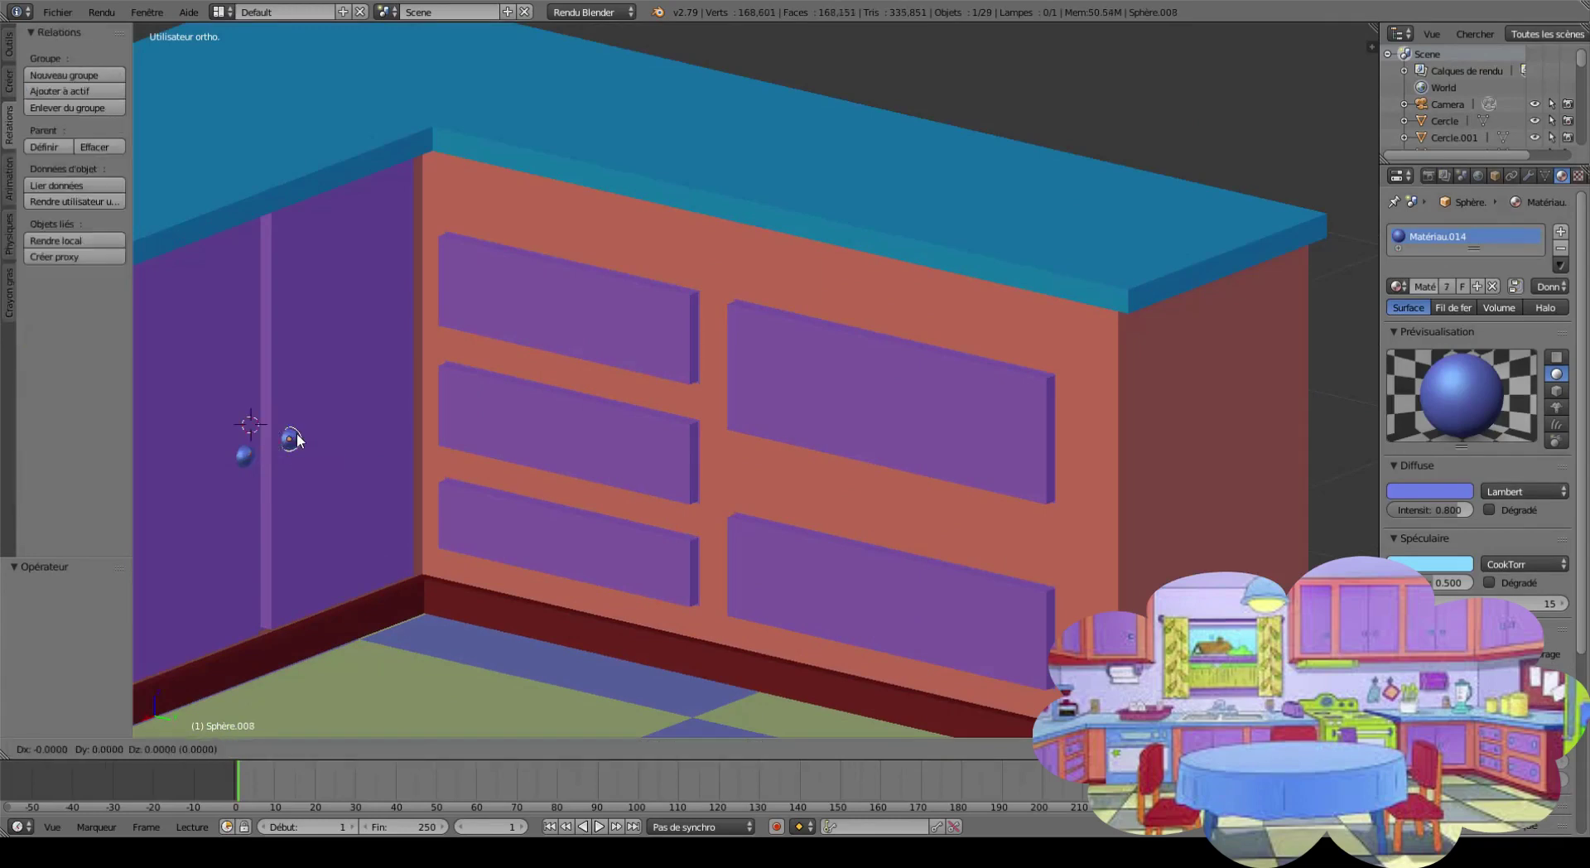
right_click(470, 298)
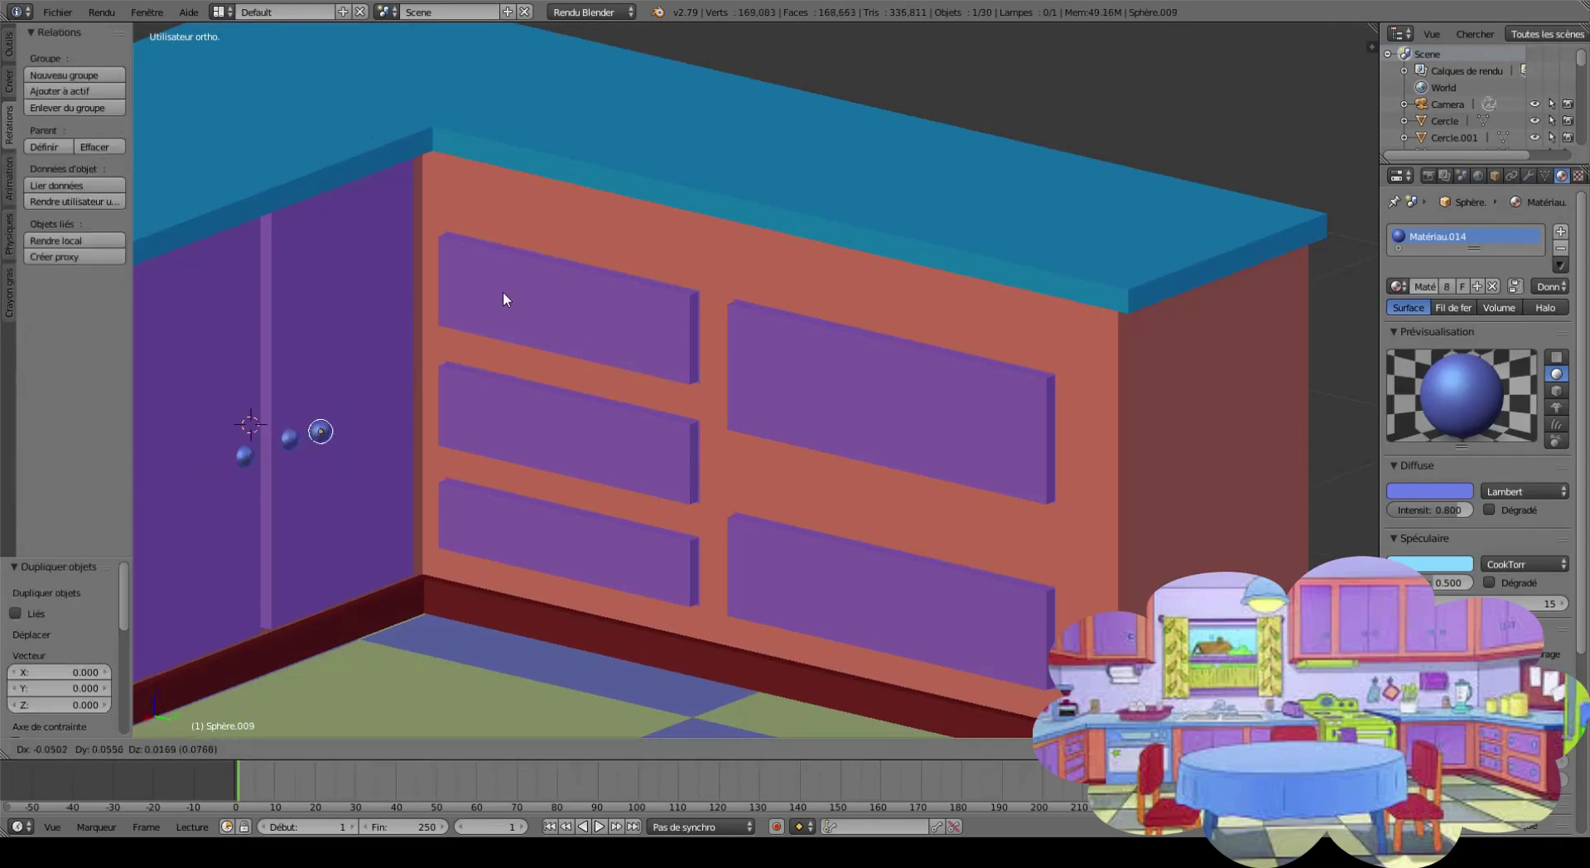
key(shift+d)
right_click(668, 180)
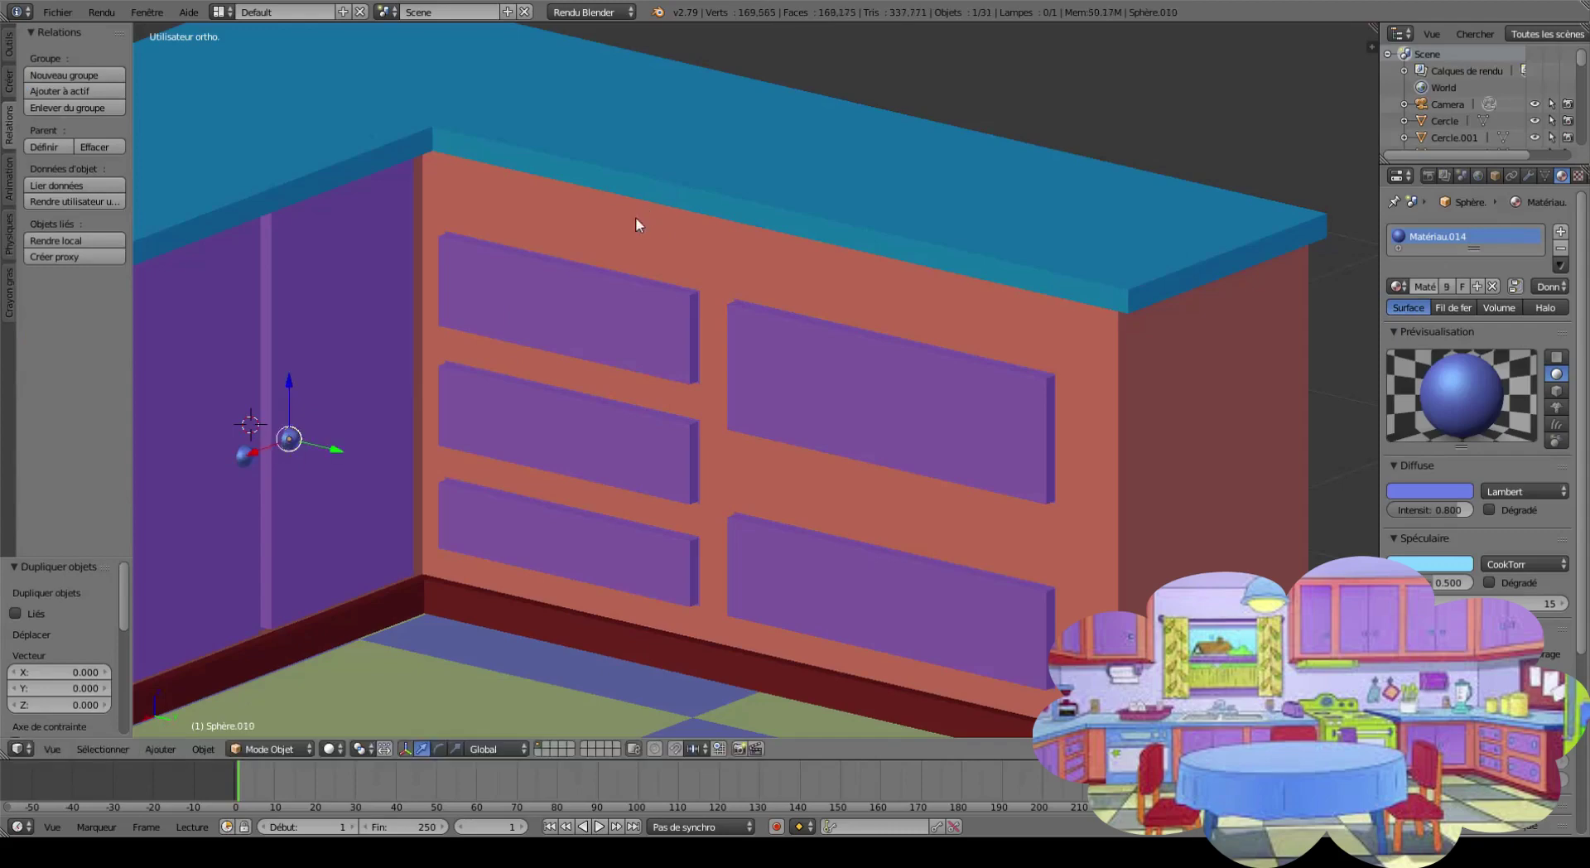
key(shift+d)
click(480, 294)
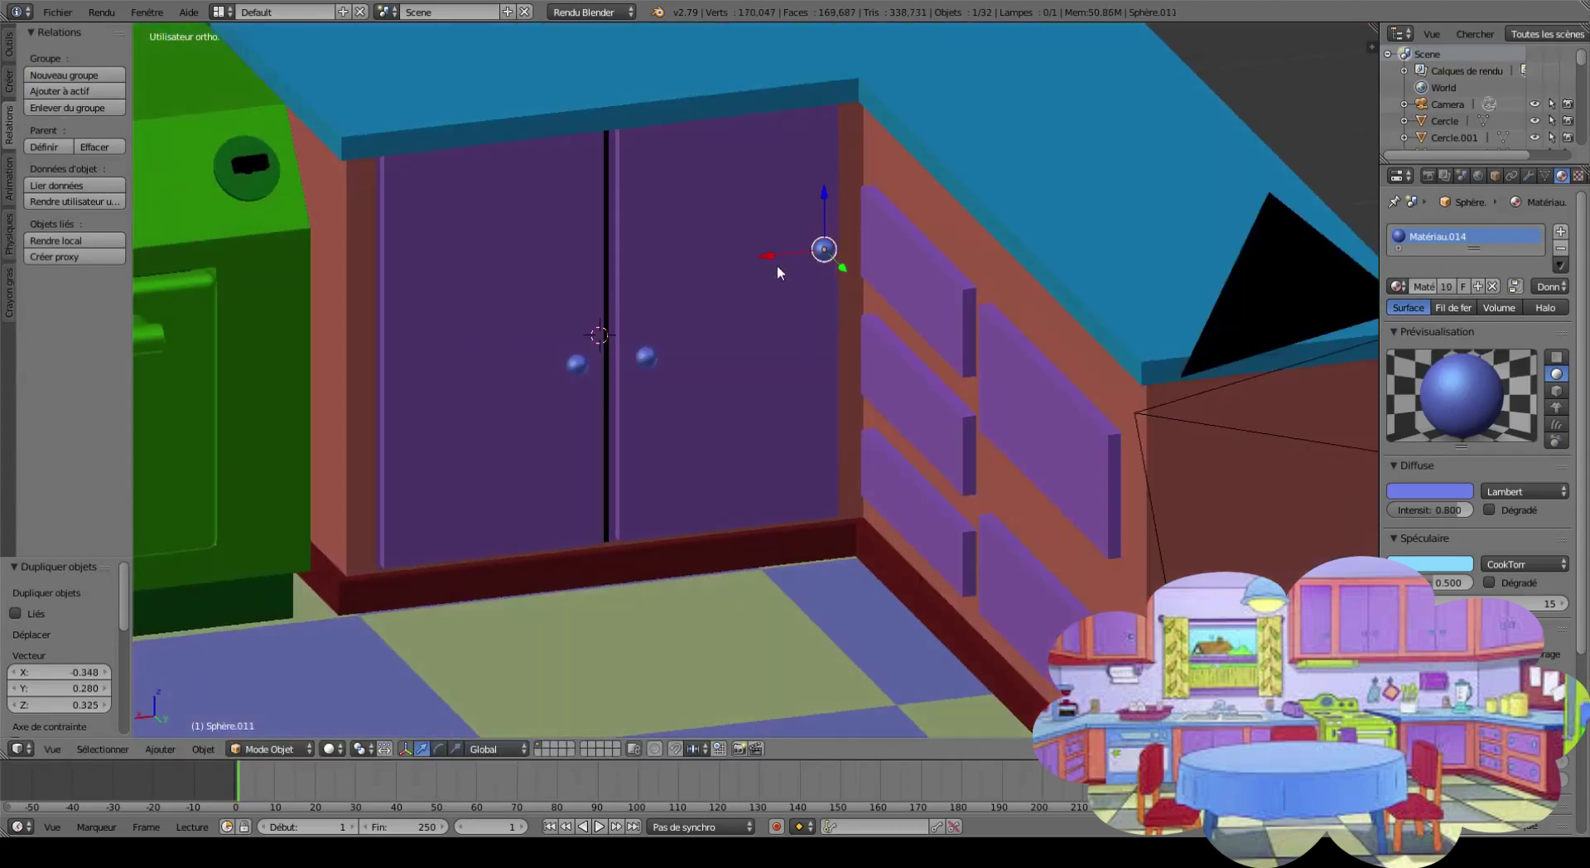
scroll(838, 270, down, 2)
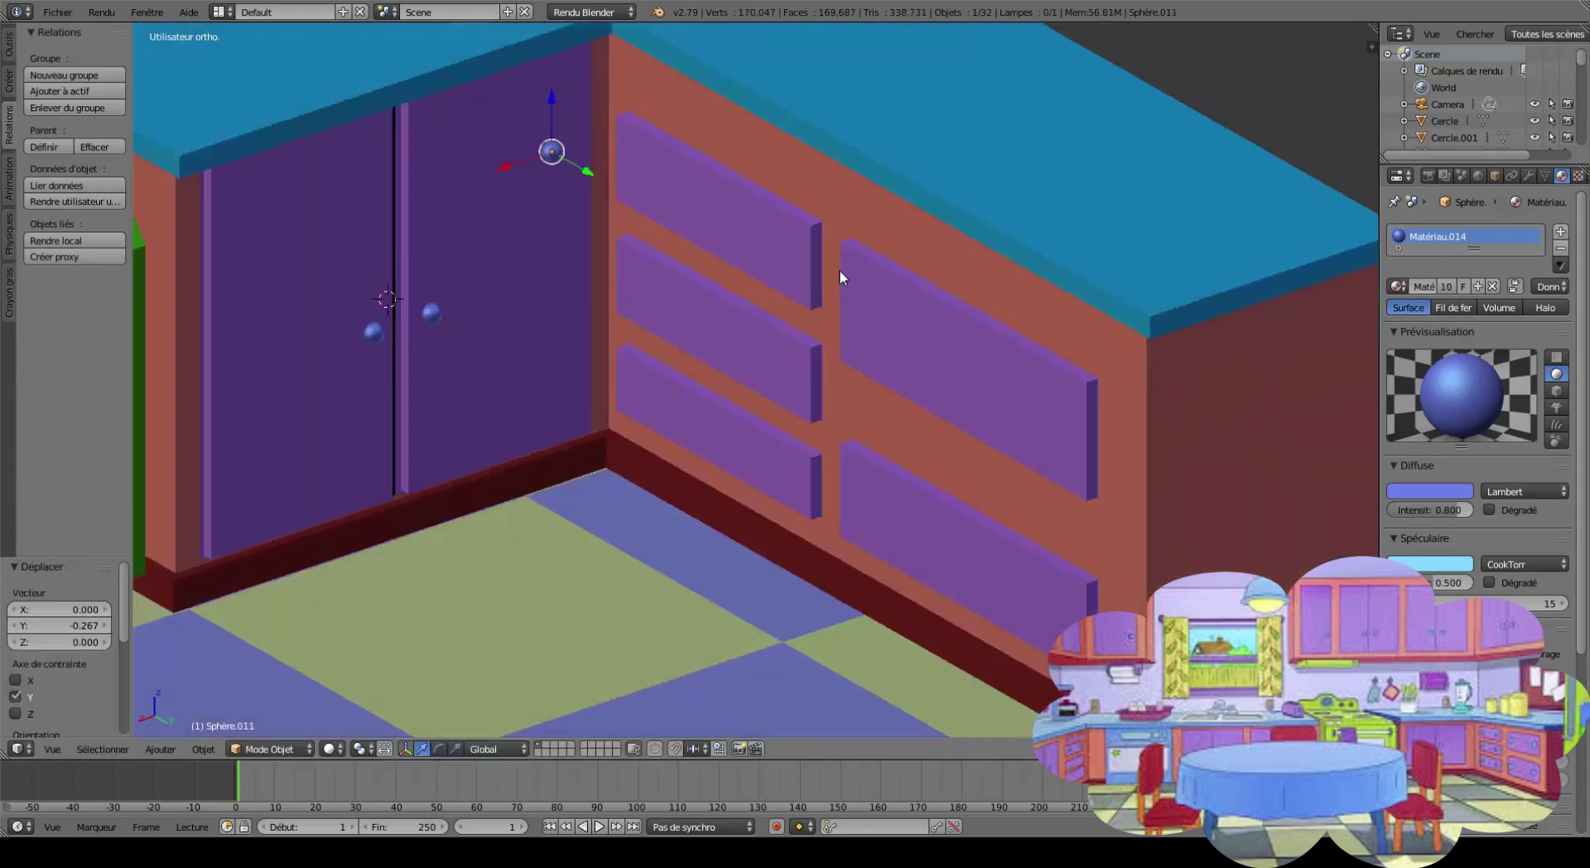
scroll(588, 298, up, 5)
Slide the knob copy along the X axis toward the drawers.
key(g)
key(x)
right_click(729, 269)
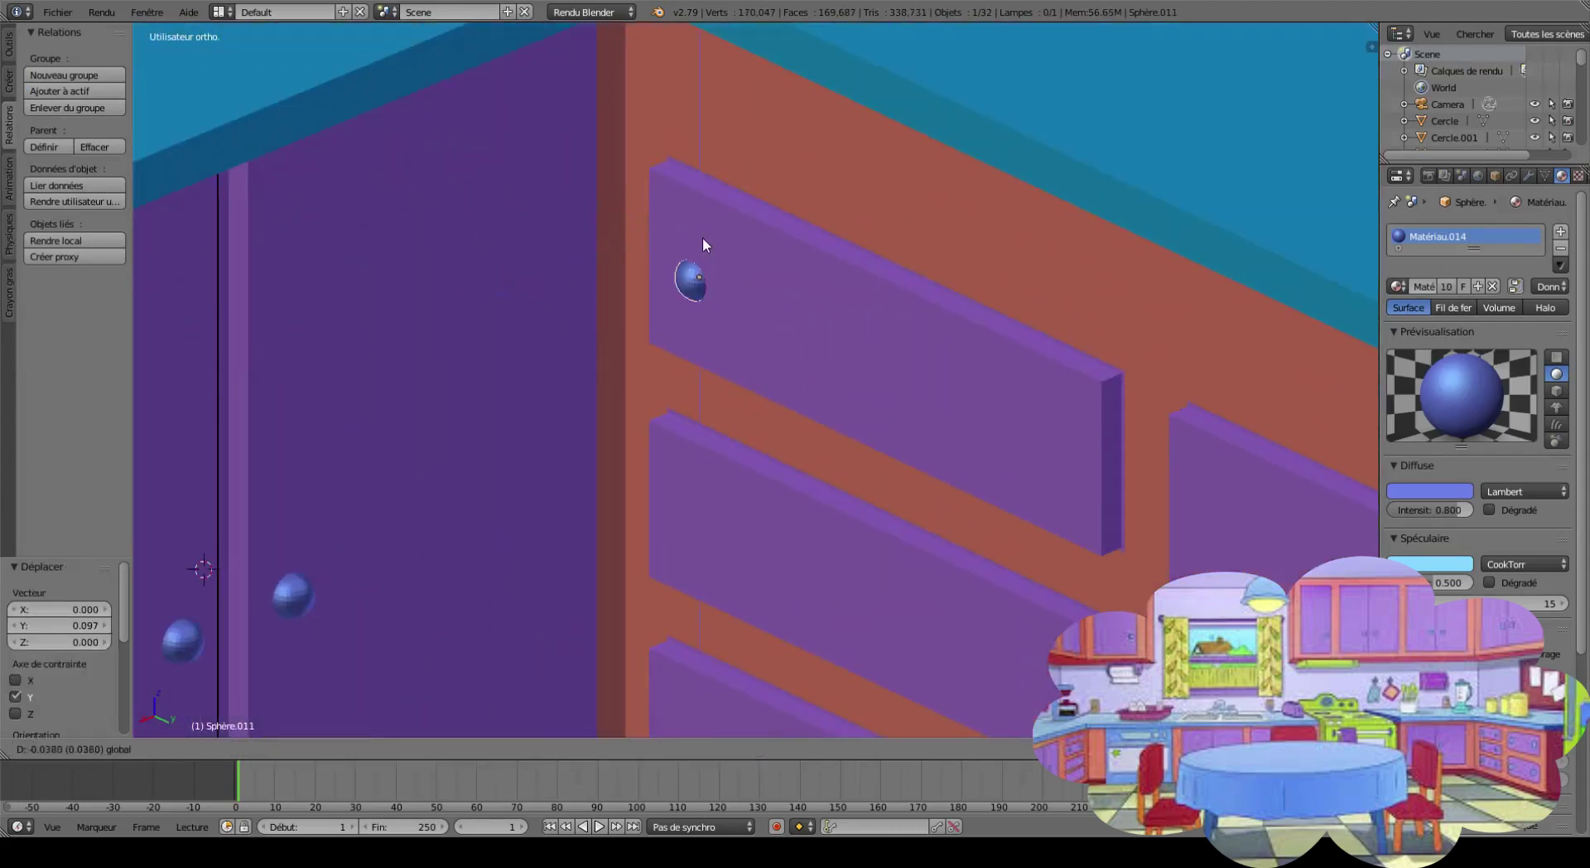
scroll(662, 315, down, 2)
scroll(497, 381, down, 1)
ctrl+scroll(464, 406, up, 3)
scroll(554, 454, up, 3)
Place the knob on the top-left drawer with an X-constrained move.
key(g)
key(x)
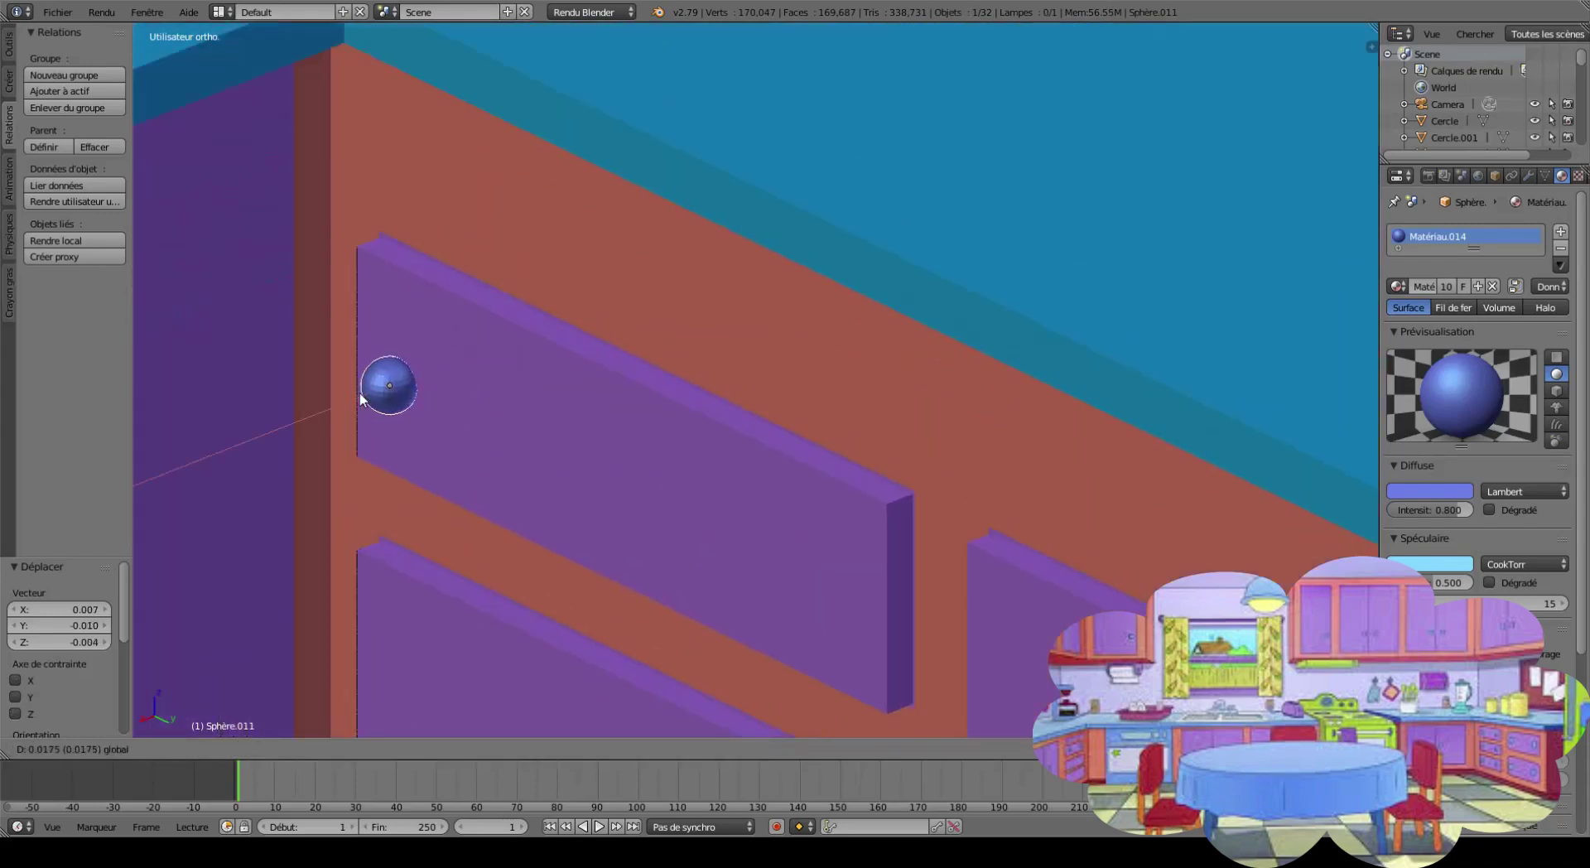
click(362, 401)
scroll(439, 440, down, 2)
scroll(568, 370, up, 1)
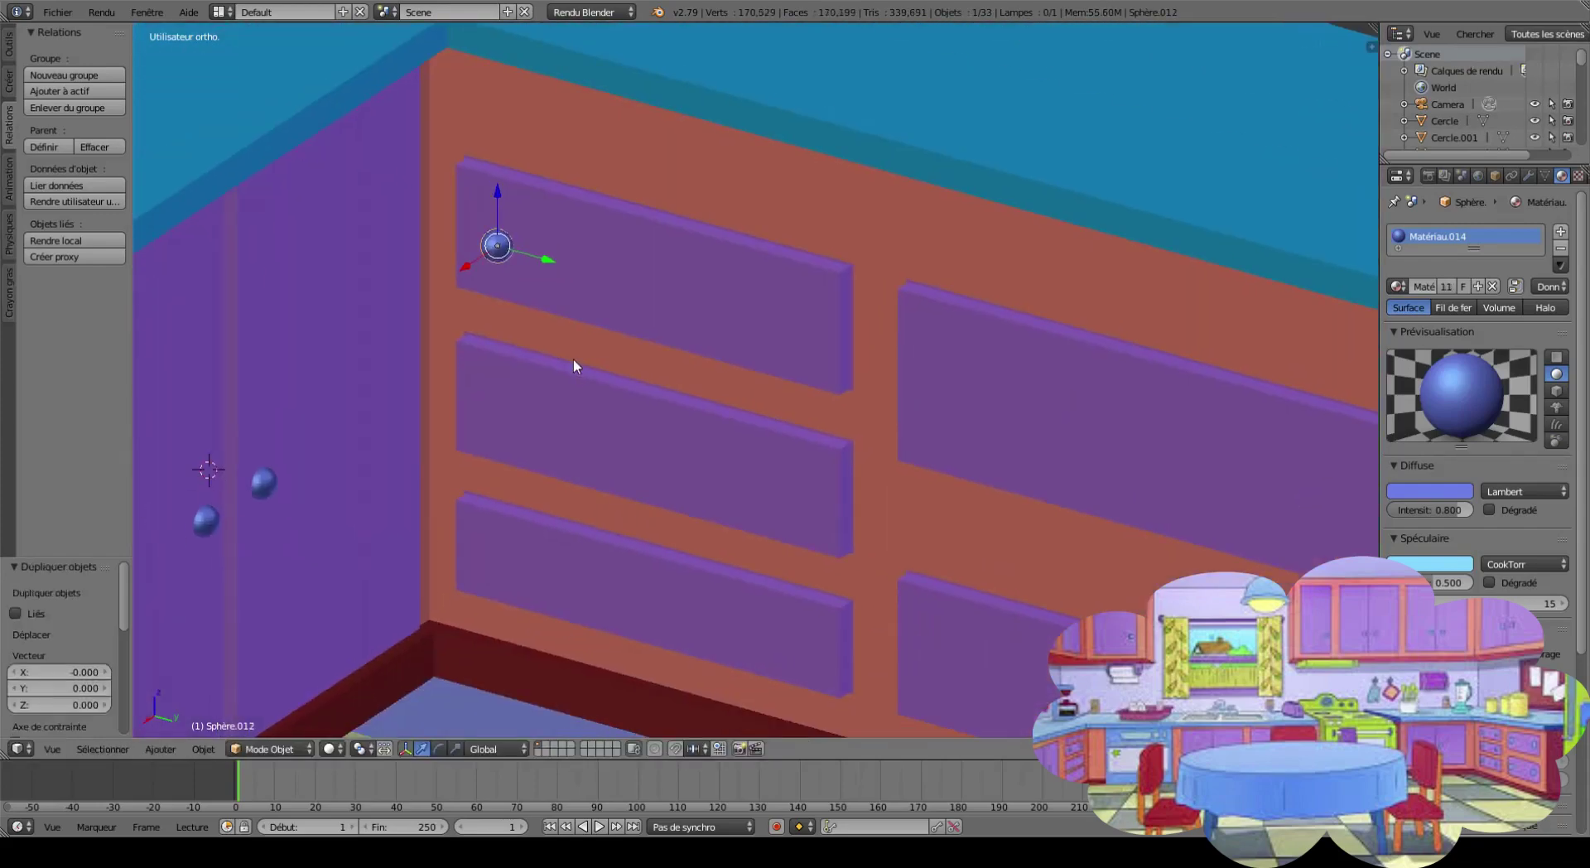
Duplicate the knob straight down along Z onto the lower left-side drawers.
key(shift+d)
key(z)
click(477, 379)
middle_drag(477, 378, 643, 400)
ctrl+scroll(638, 401, down, 2)
key(shift+d)
key(z)
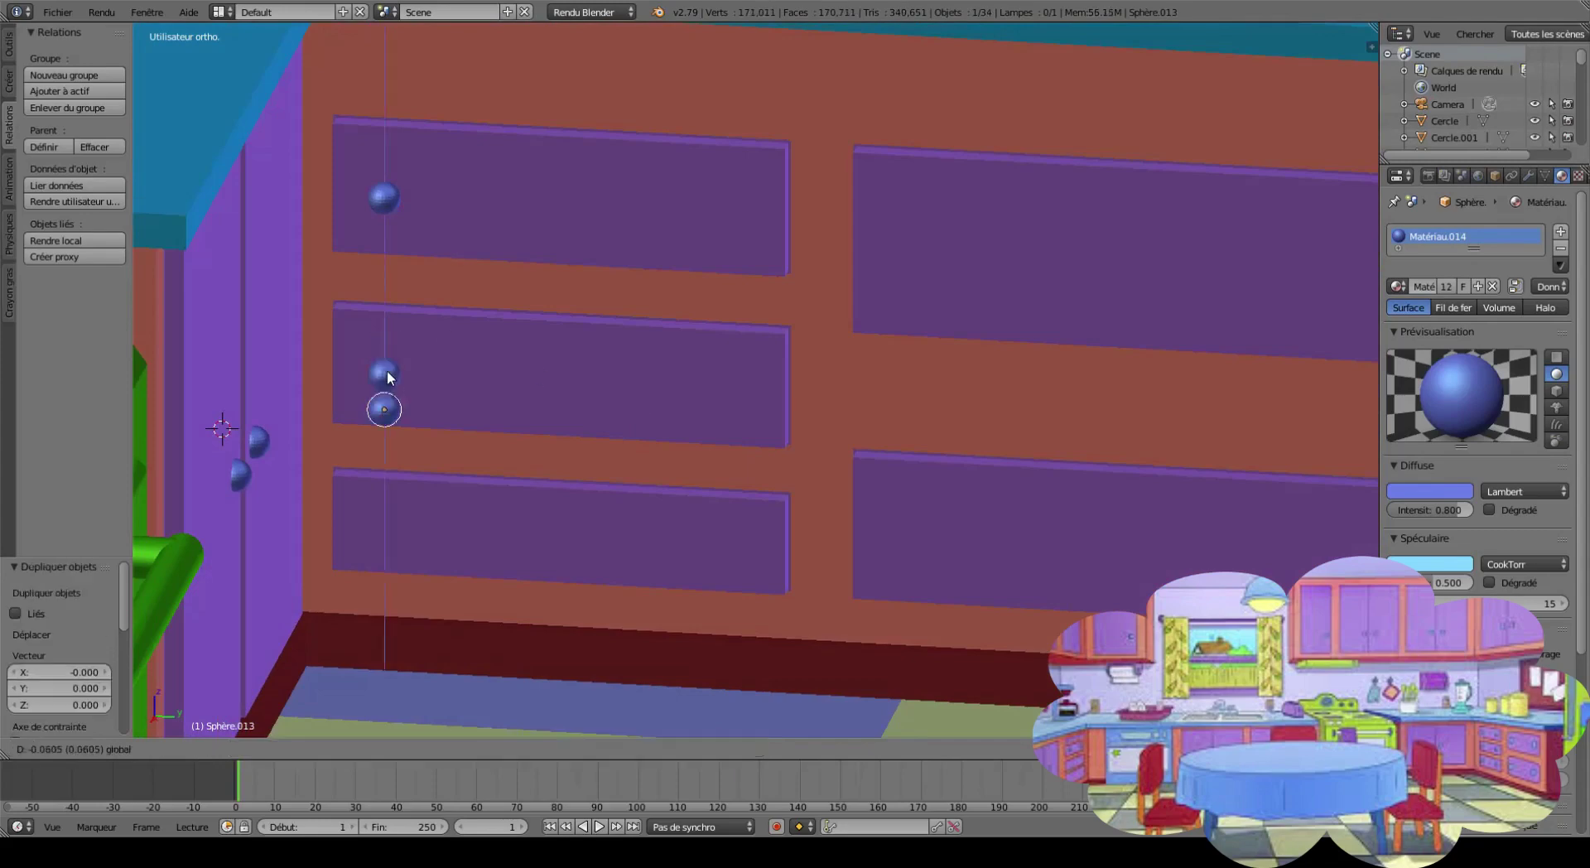
click(412, 435)
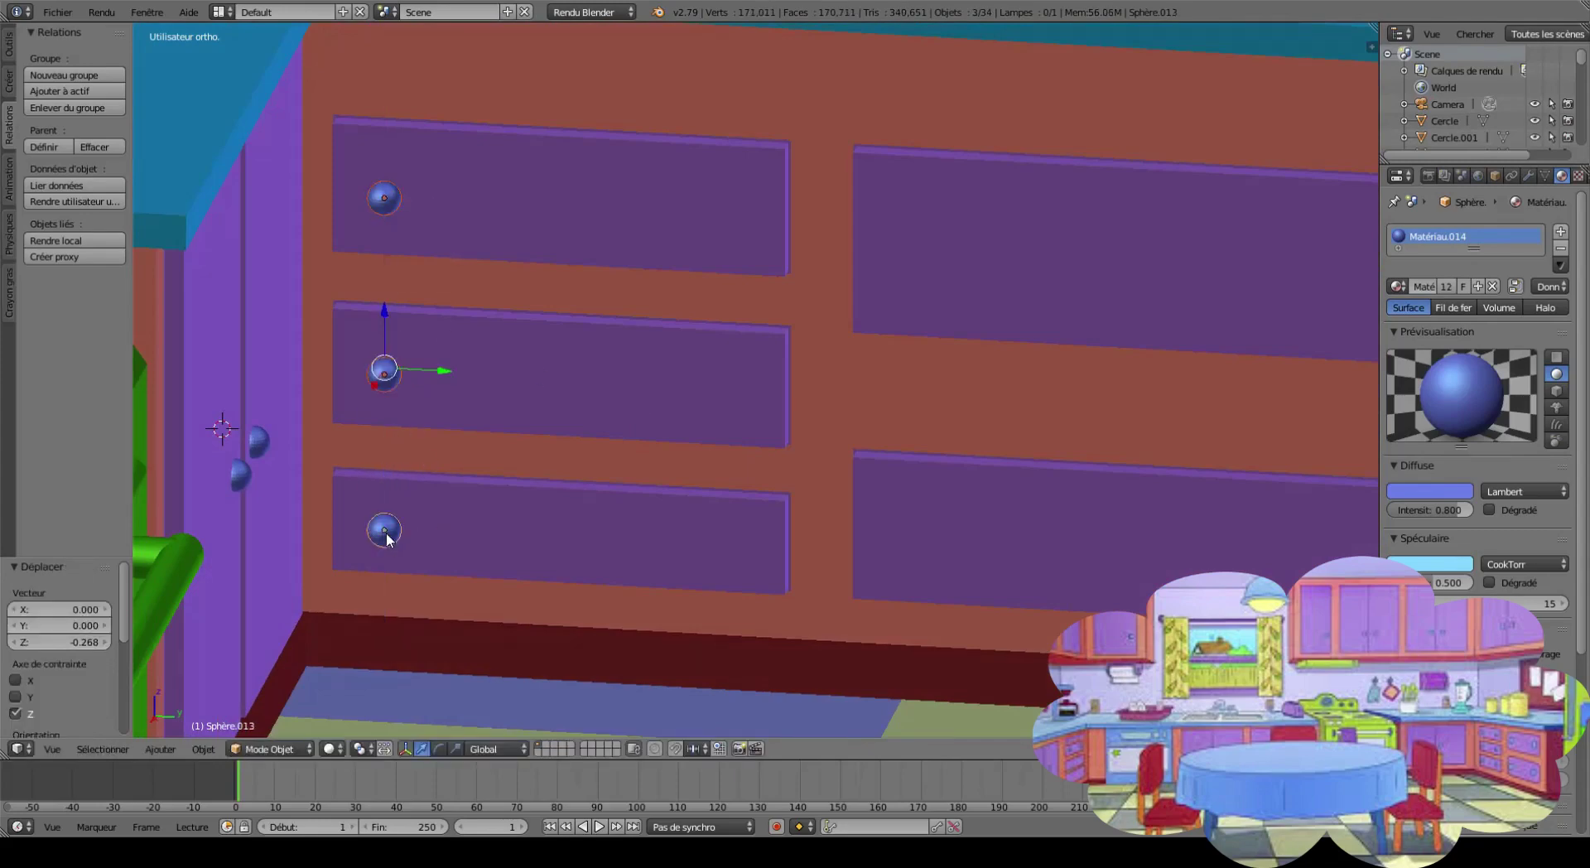
Copy the three left-side knobs along Y to the right end of the drawers.
key(shift+d)
key(y)
click(764, 389)
mouse_move(764, 389)
middle_down()
mouse_move(951, 467)
mouse_move(566, 549)
mouse_move(638, 551)
middle_up()
Add and position a second knob on the lower-right drawer along Y.
right_click(643, 548)
key(shift+d)
key(y)
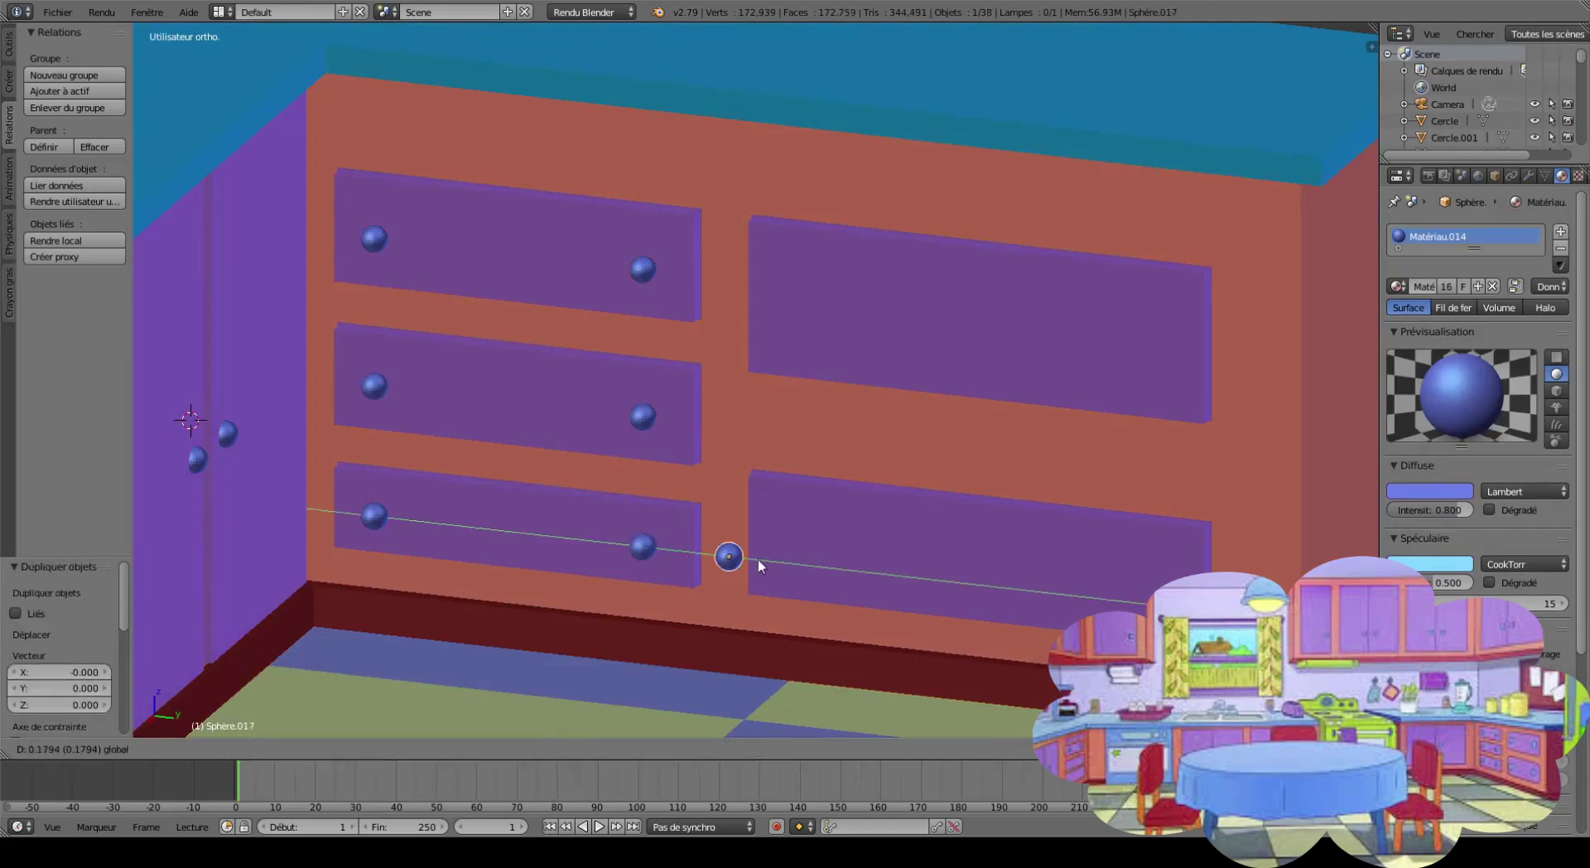
click(820, 512)
key(g)
key(y)
click(838, 562)
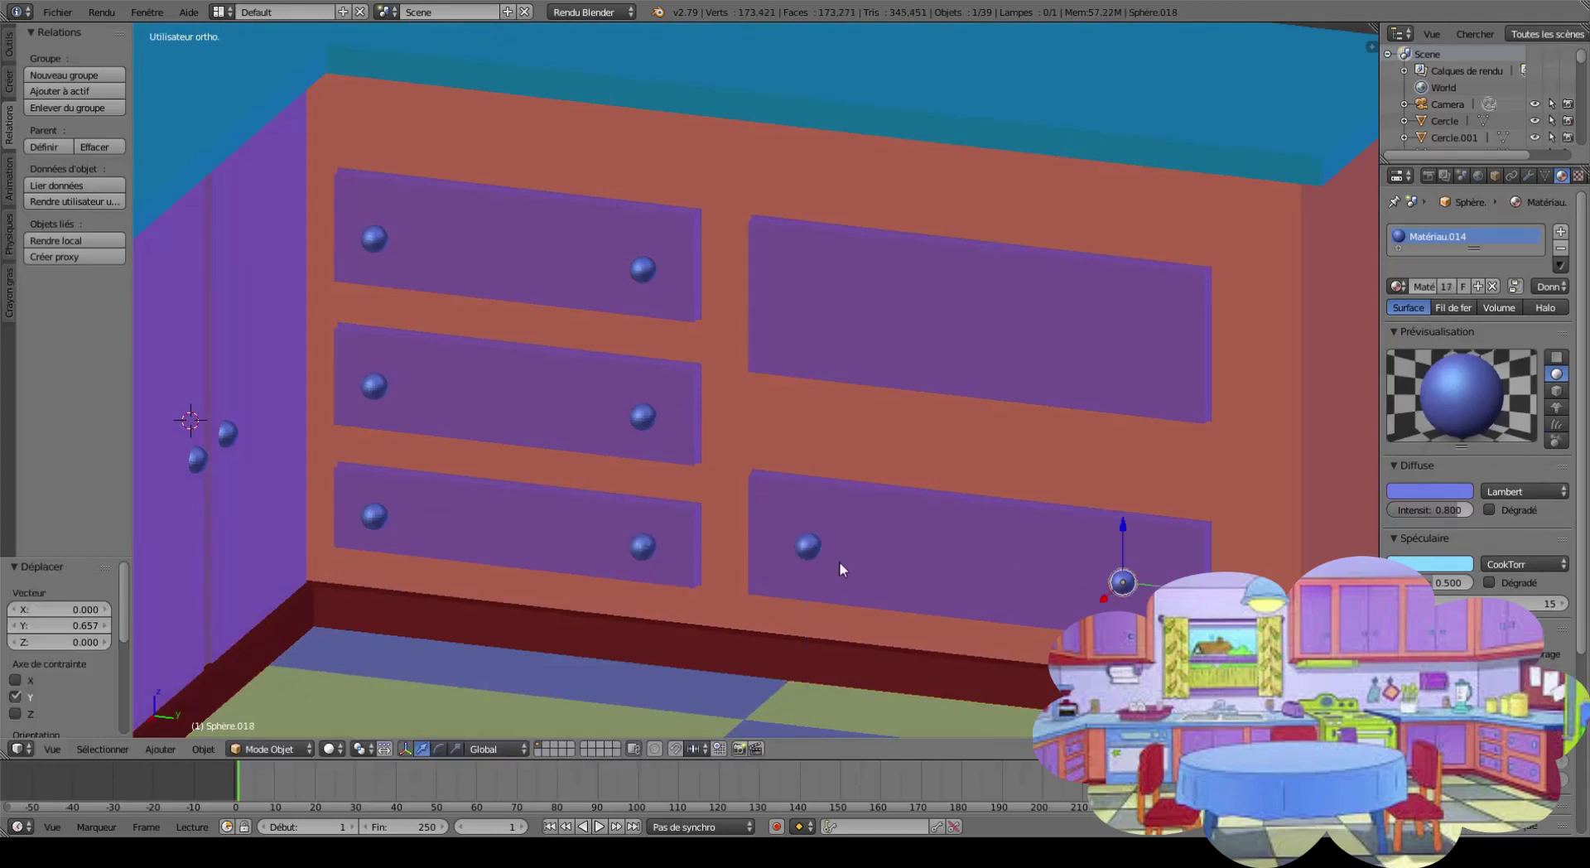
Copy both lower-right knobs up along Z onto the upper-right drawer.
shift+right_click(1122, 582)
key(shift+d)
key(z)
click(967, 390)
scroll(967, 390, down, 3)
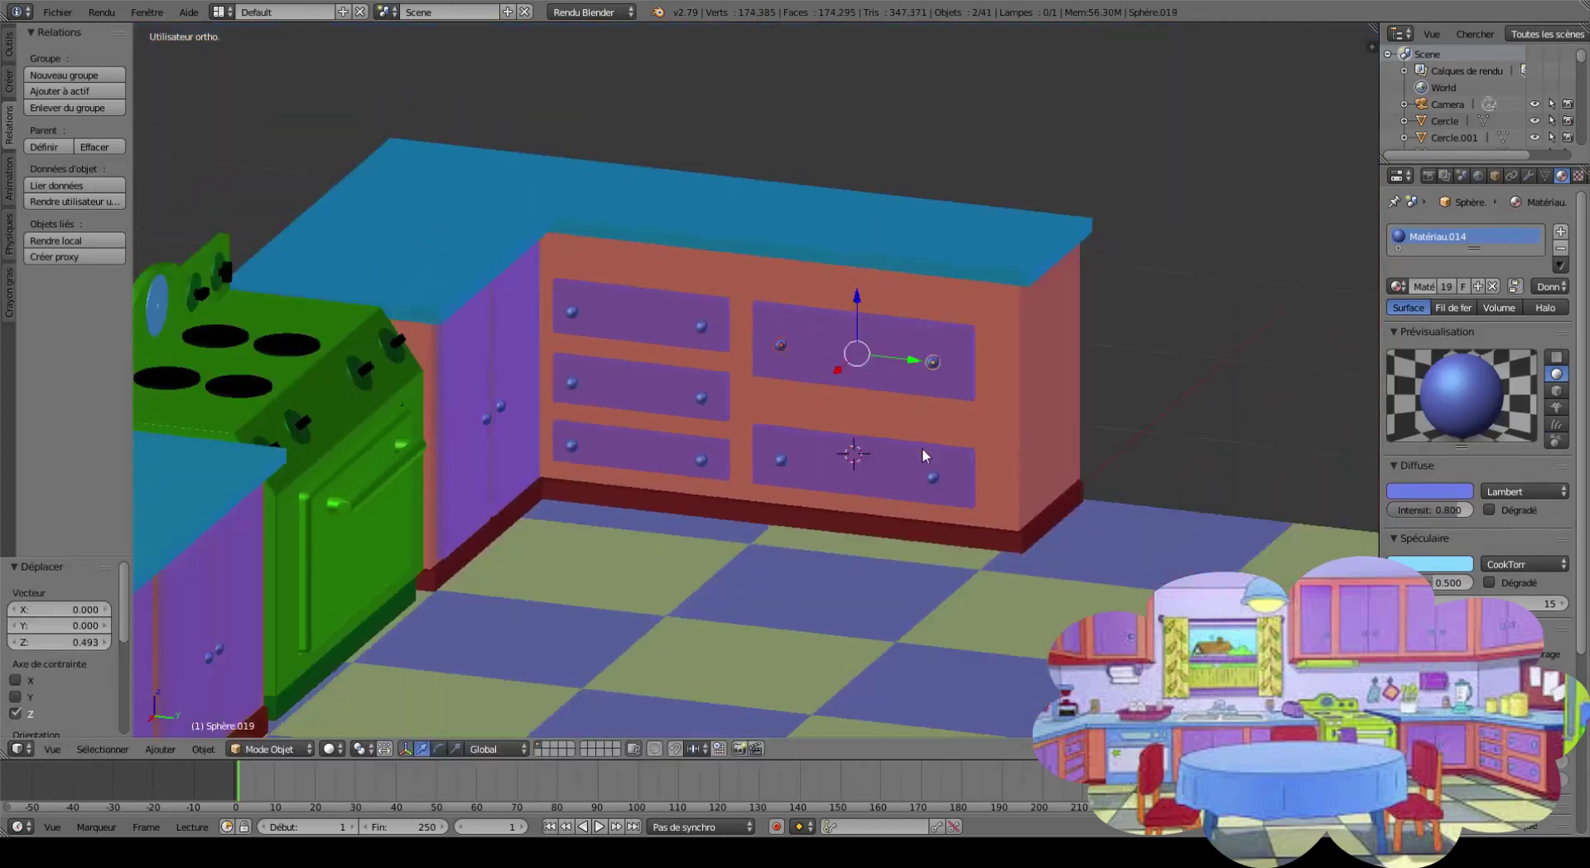
mouse_move(922, 448)
middle_down()
mouse_move(762, 494)
mouse_move(719, 545)
mouse_move(747, 543)
mouse_move(612, 689)
mouse_move(590, 625)
mouse_move(610, 619)
mouse_move(114, 777)
middle_up()
Unhide the hidden wall with Alt+H.
key(alt+h)
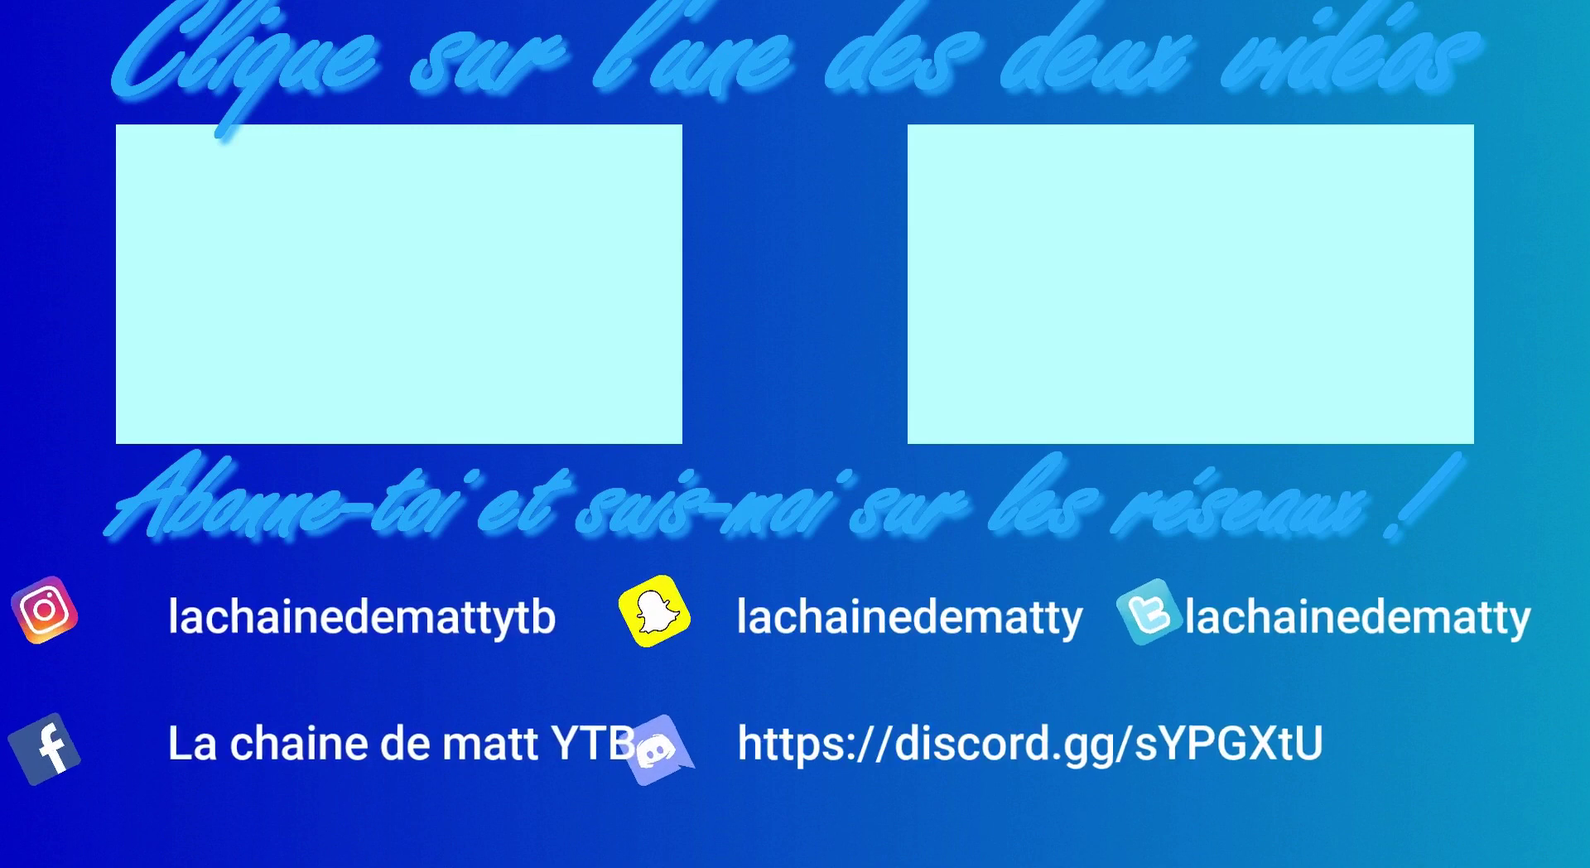